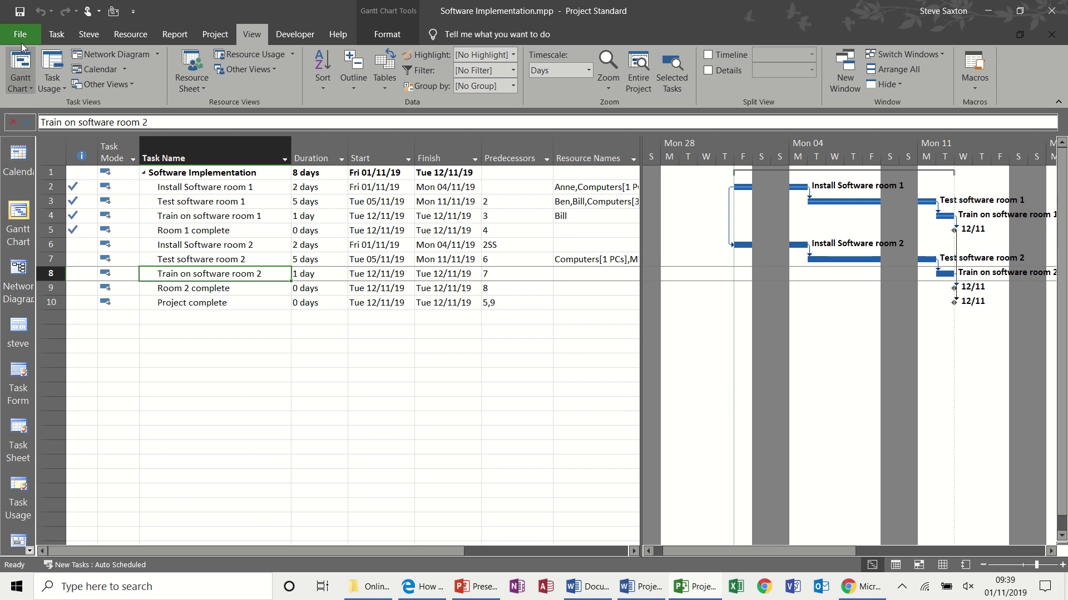
# - Save the project on the Desktop as Software Implementation.xlsx with the Excel Workbook (*.xlsx) type
pyautogui.click(20, 36)
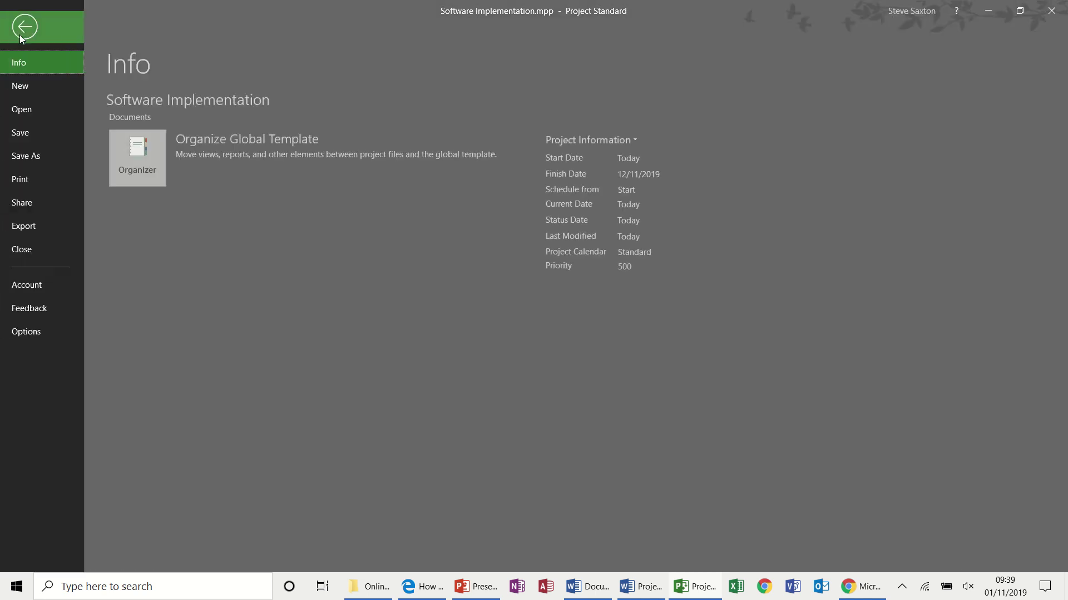
pyautogui.click(35, 159)
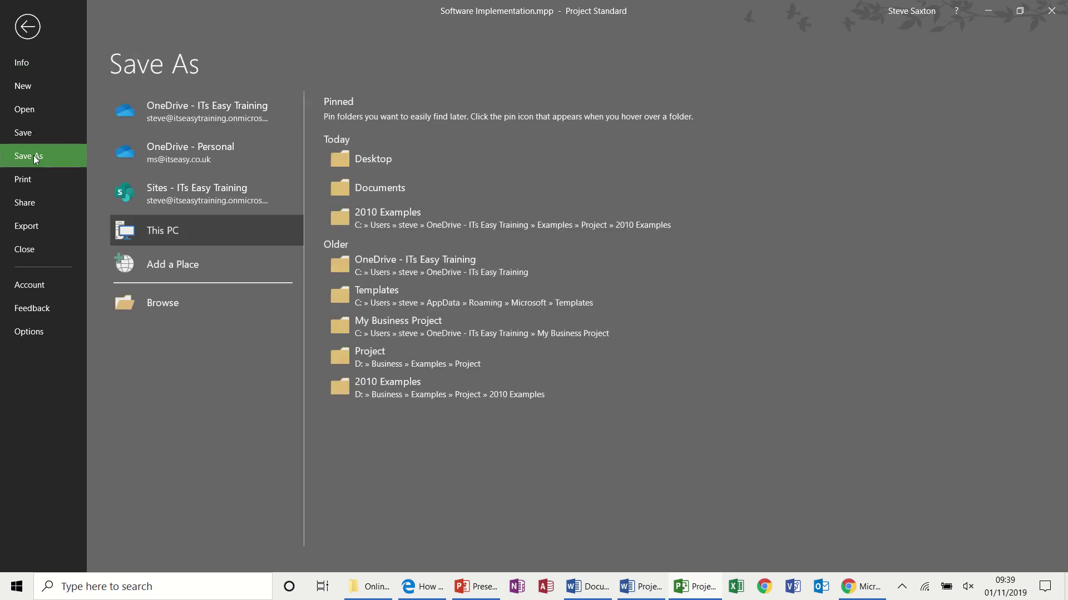
pyautogui.click(162, 303)
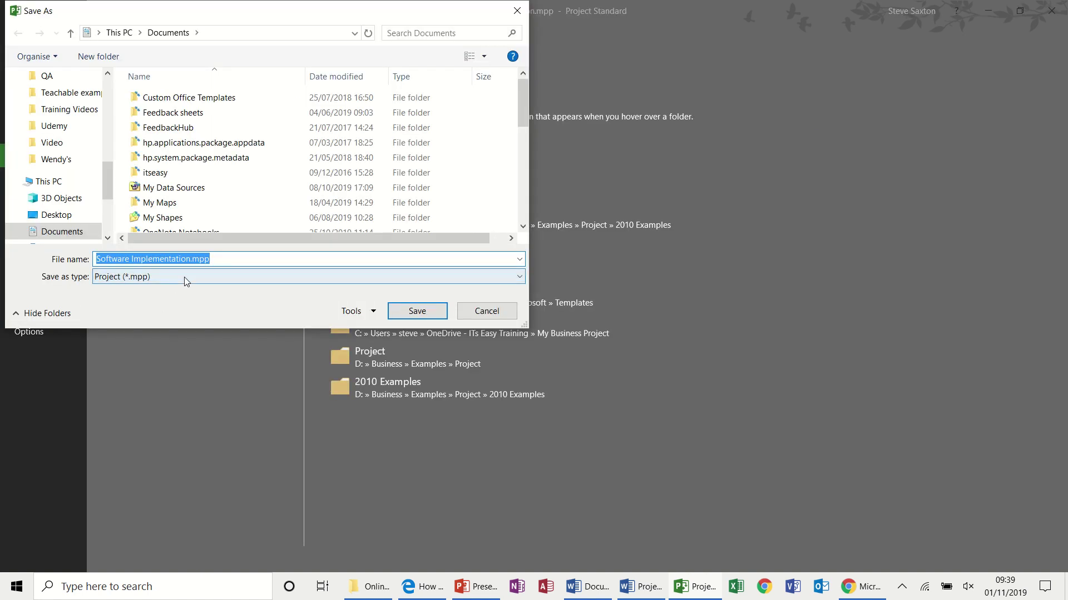
pyautogui.click(179, 276)
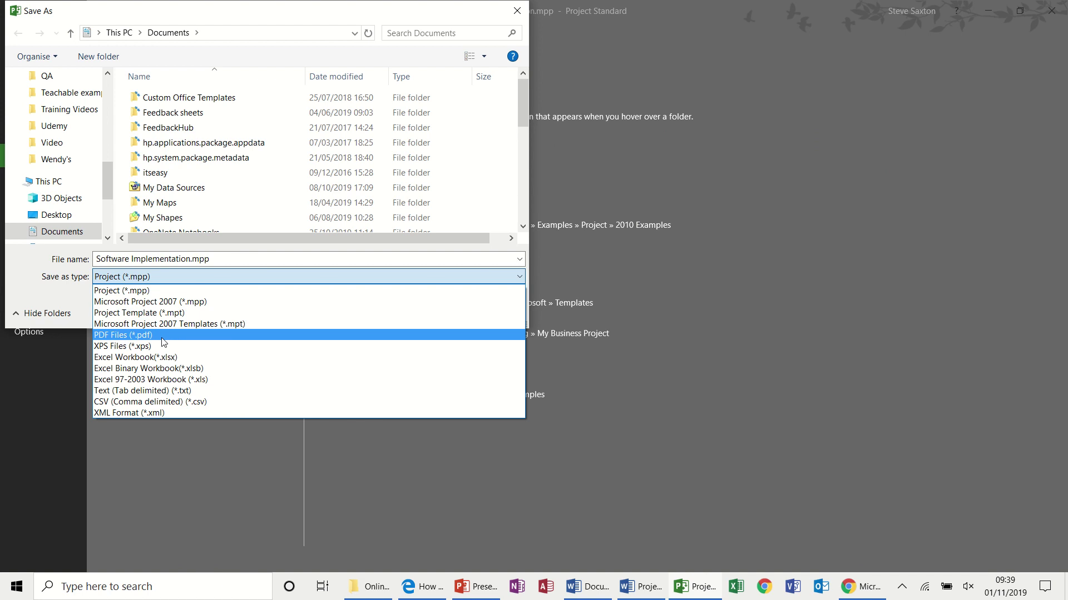
pyautogui.click(160, 357)
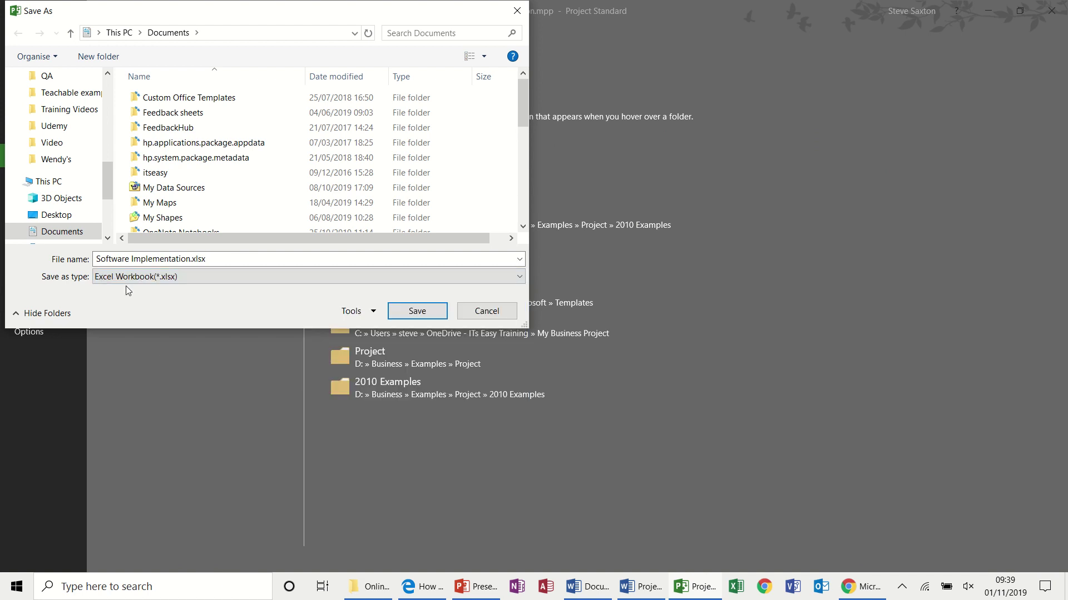
pyautogui.click(73, 220)
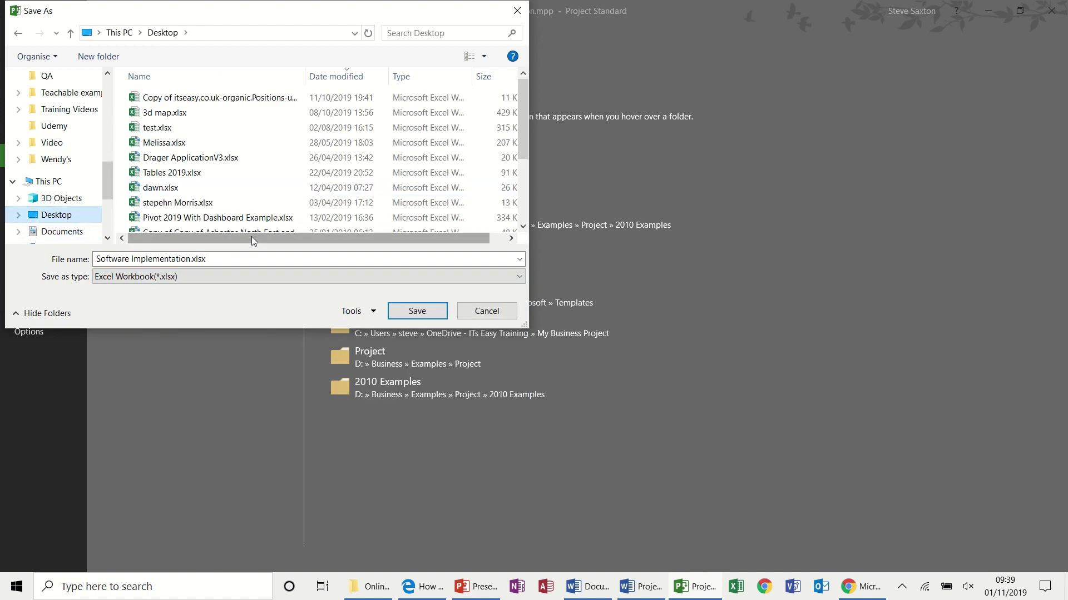
pyautogui.click(418, 311)
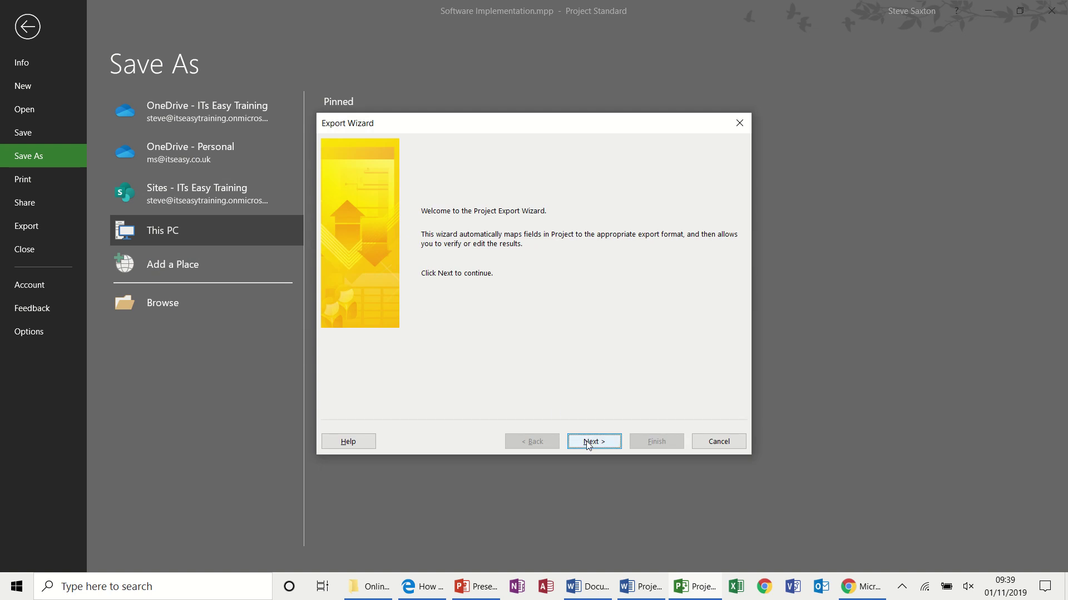
# - Choose Selected Data and a new map, leaving only Tasks ticked as the exported data
pyautogui.click(593, 442)
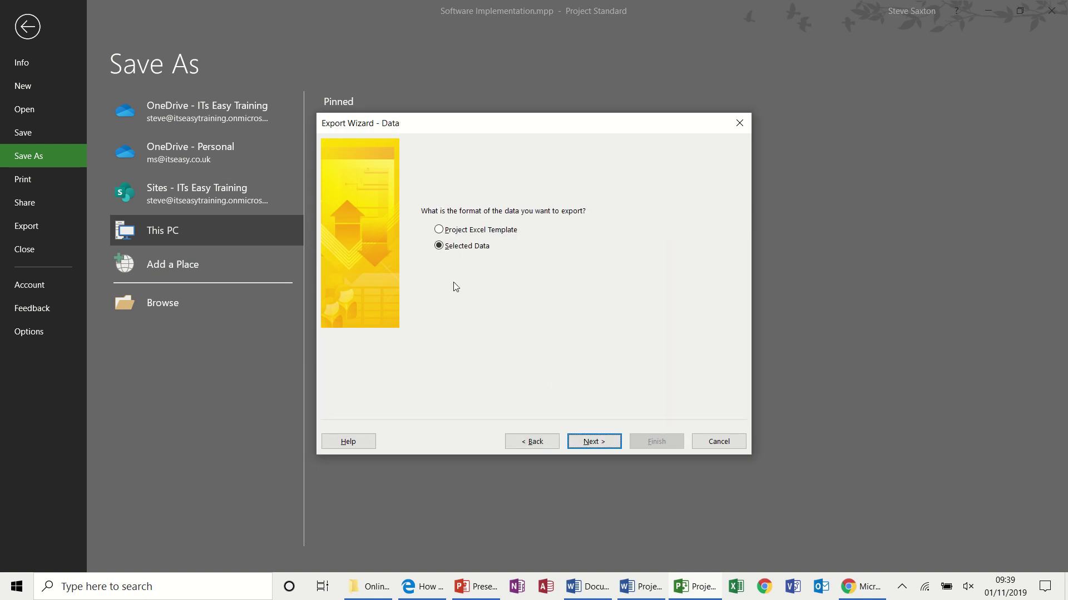
pyautogui.click(593, 442)
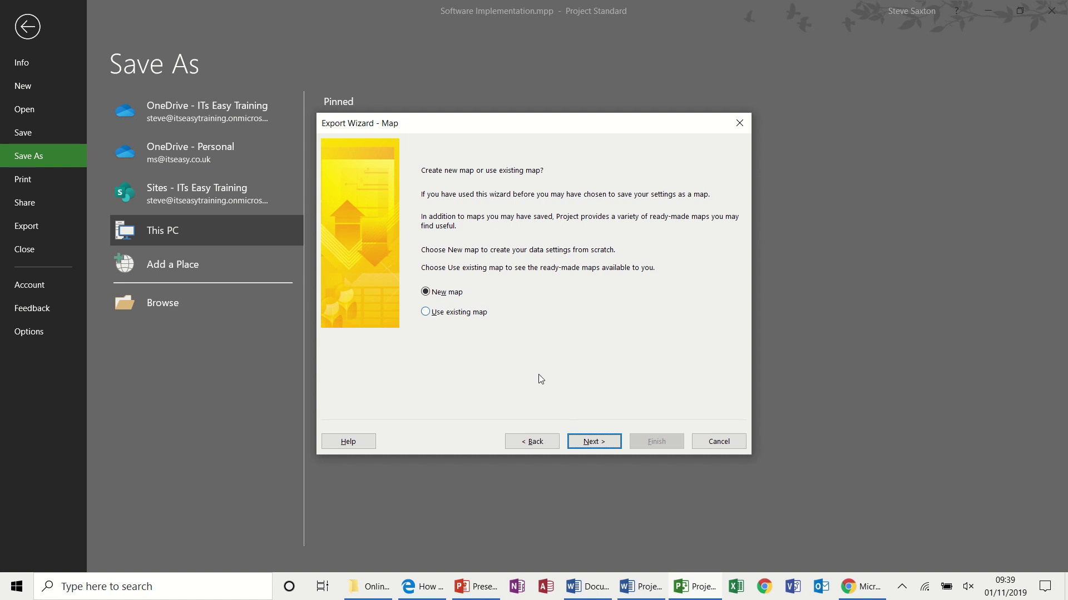
pyautogui.click(590, 442)
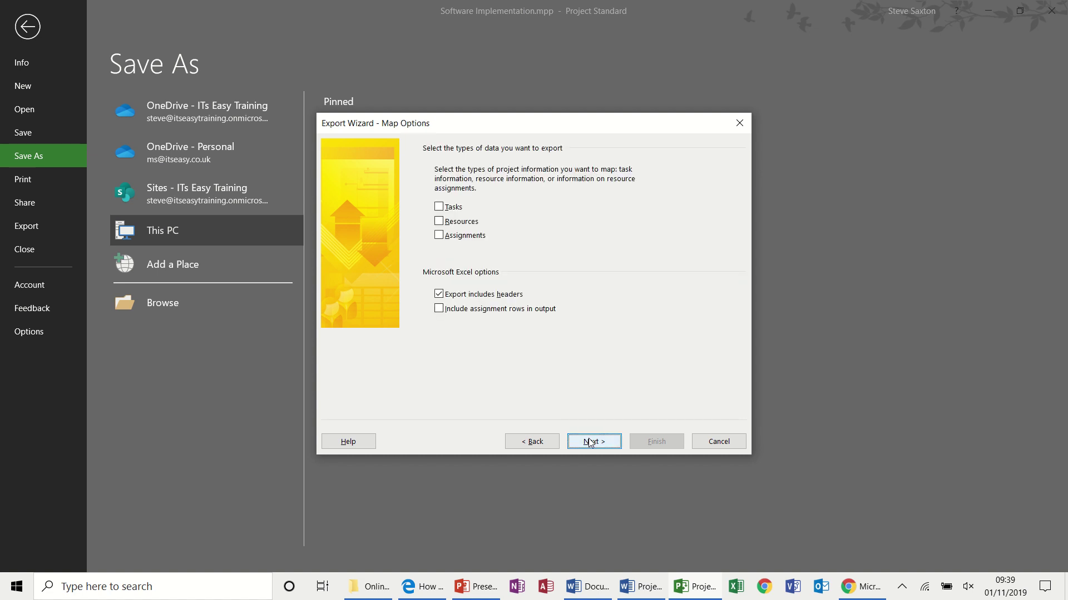
pyautogui.click(439, 207)
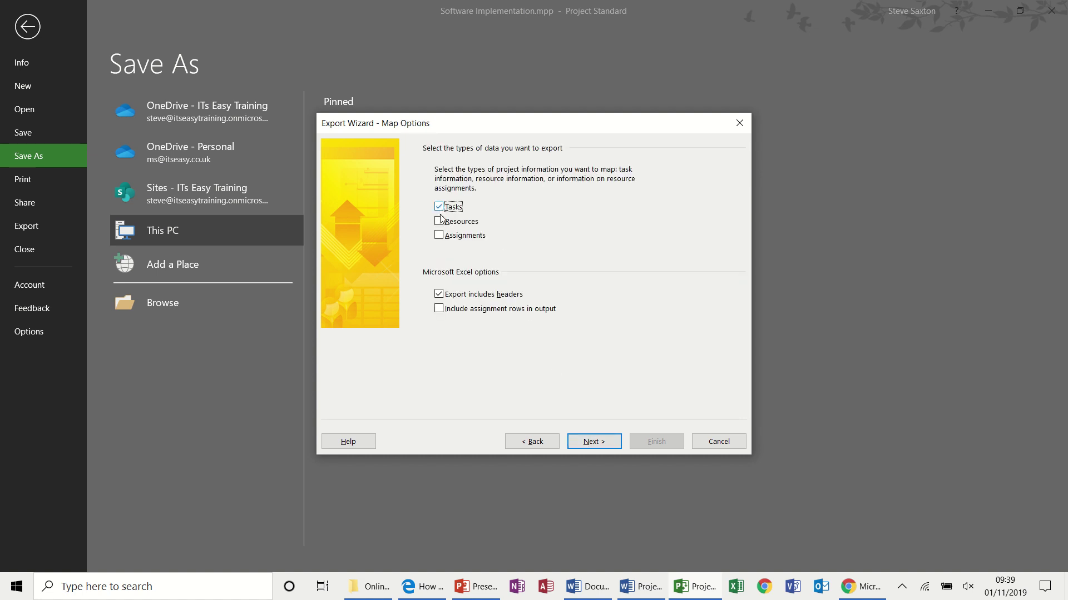
pyautogui.click(439, 221)
pyautogui.click(439, 235)
pyautogui.click(439, 221)
pyautogui.click(439, 235)
# - Map the task fields ID, Name, Fixed Cost and Cost by basing them on the Cost table
pyautogui.click(594, 440)
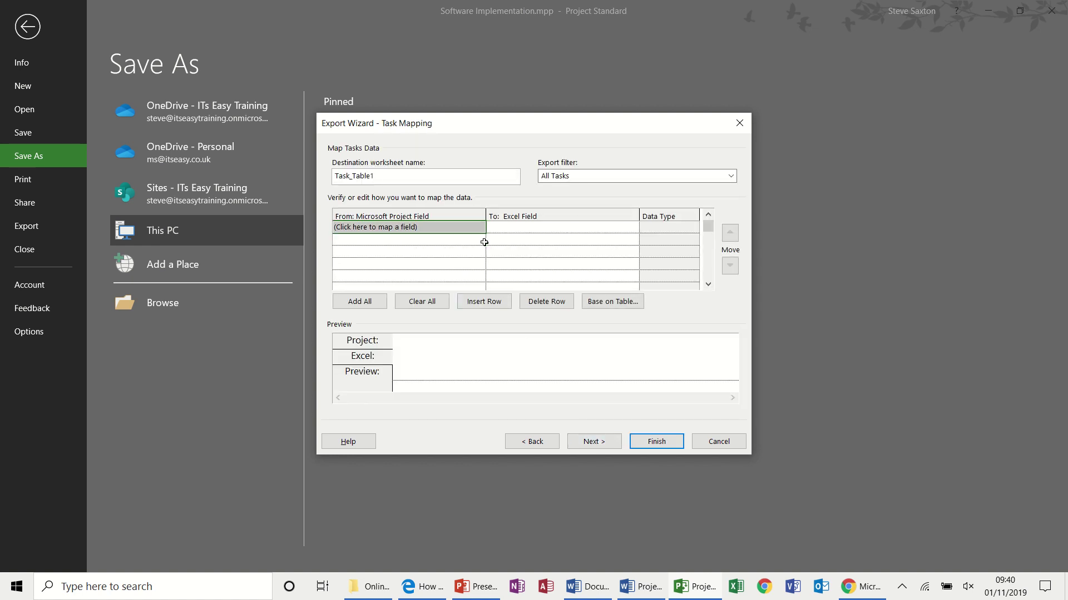
pyautogui.click(481, 228)
pyautogui.click(482, 227)
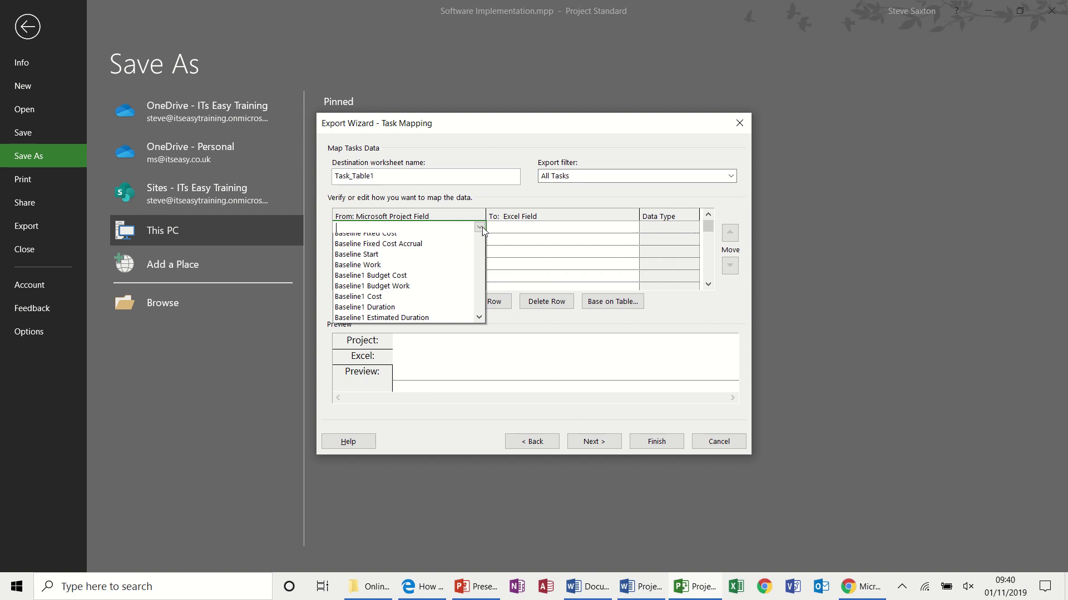
pyautogui.click(482, 228)
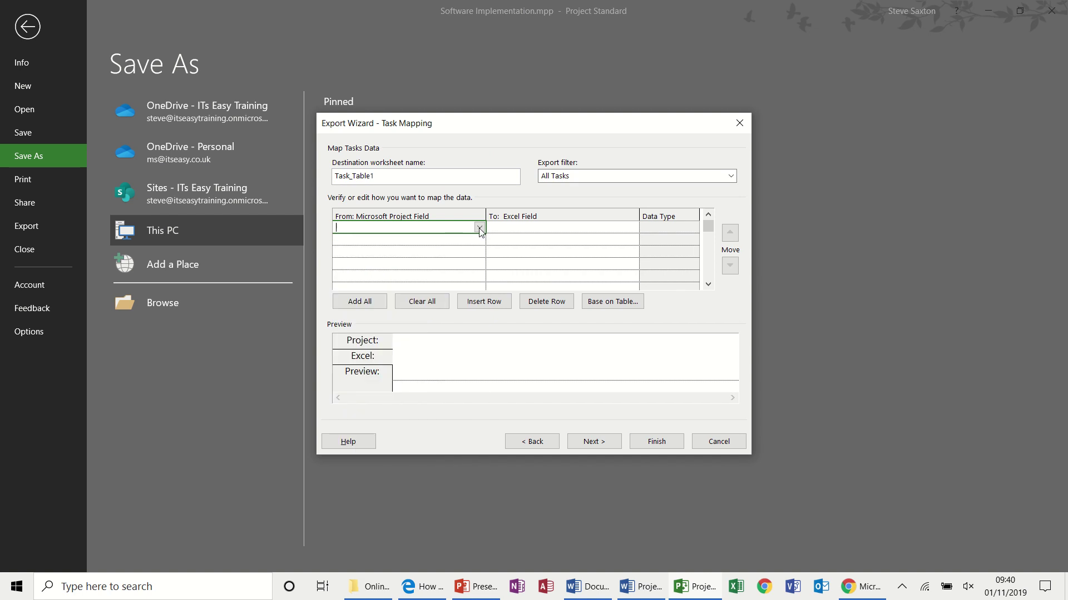
pyautogui.click(480, 228)
pyautogui.click(480, 228)
pyautogui.click(629, 305)
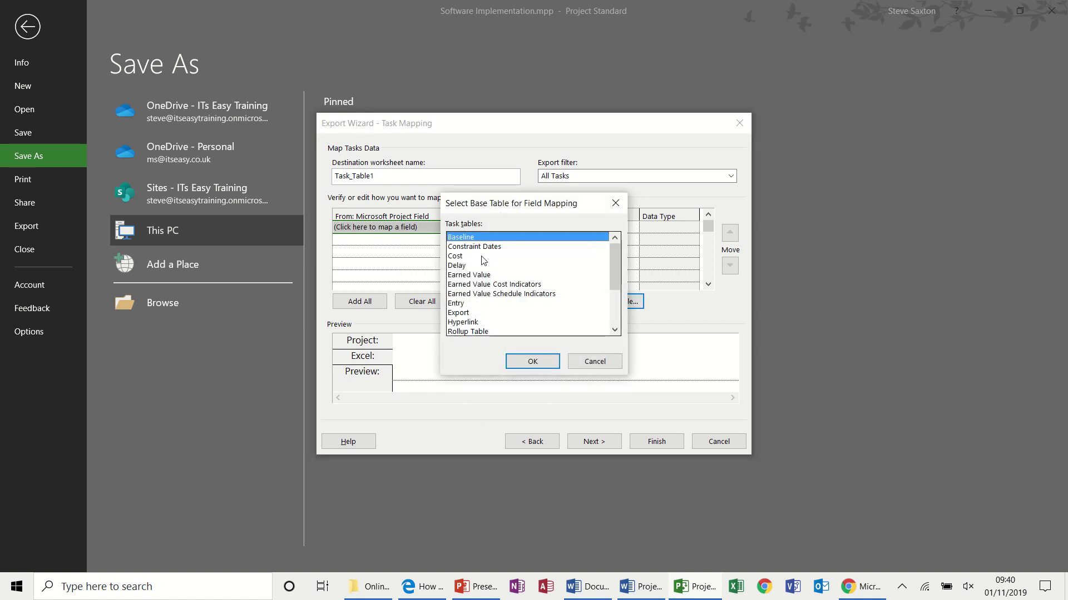
pyautogui.click(482, 257)
pyautogui.click(526, 361)
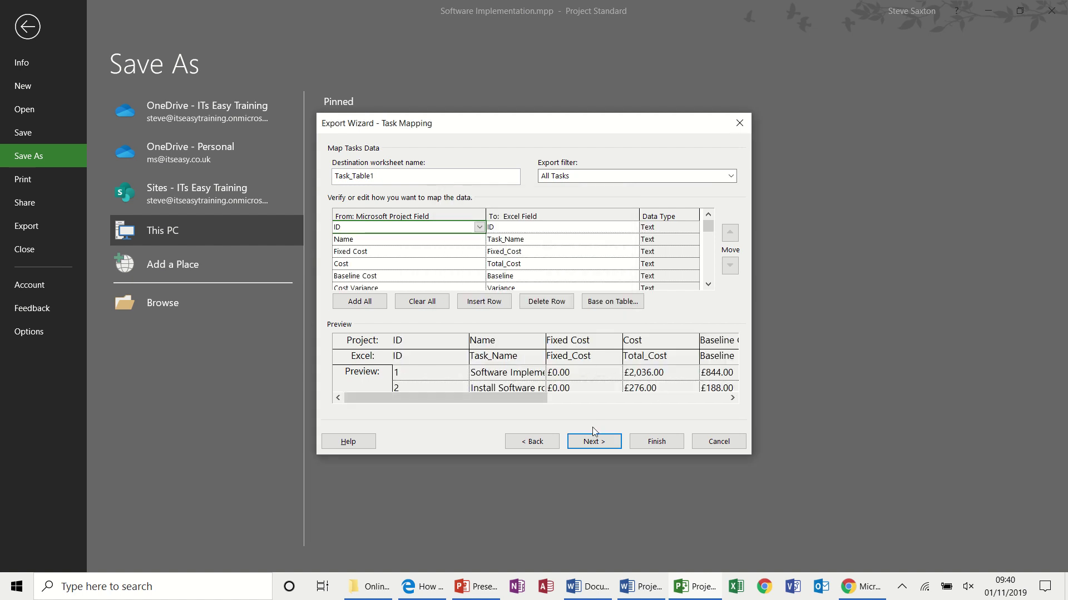
# - Save these export settings as a new map named steve3
pyautogui.click(592, 445)
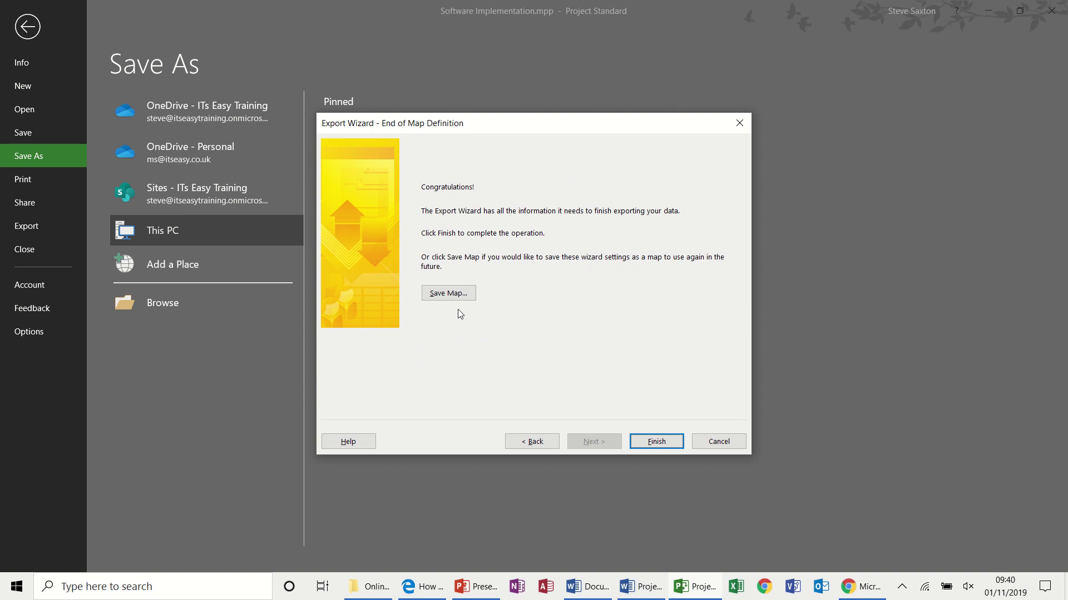
pyautogui.click(454, 295)
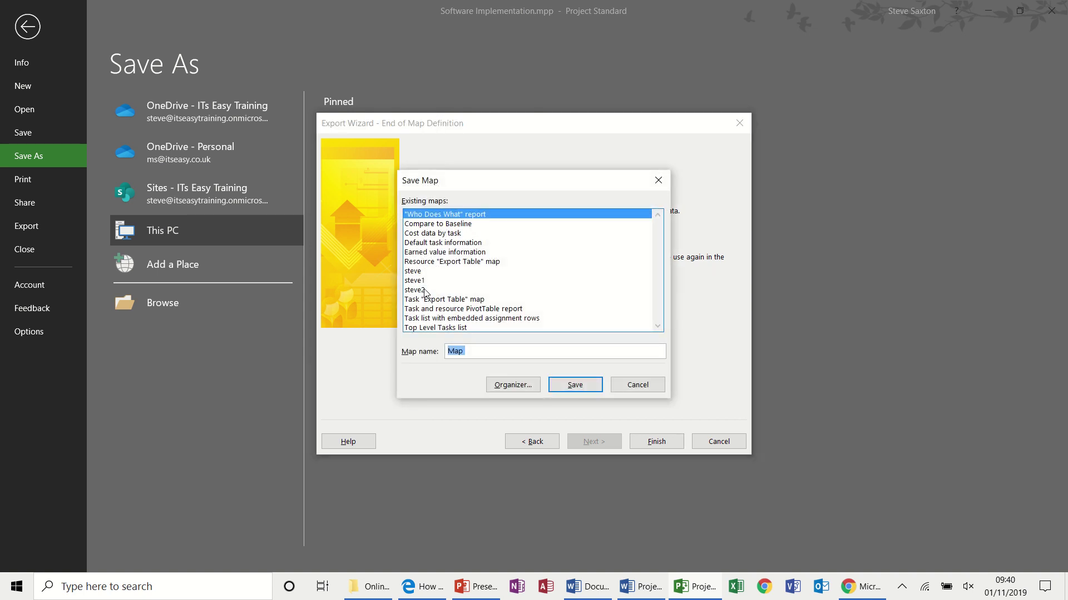
pyautogui.click(425, 290)
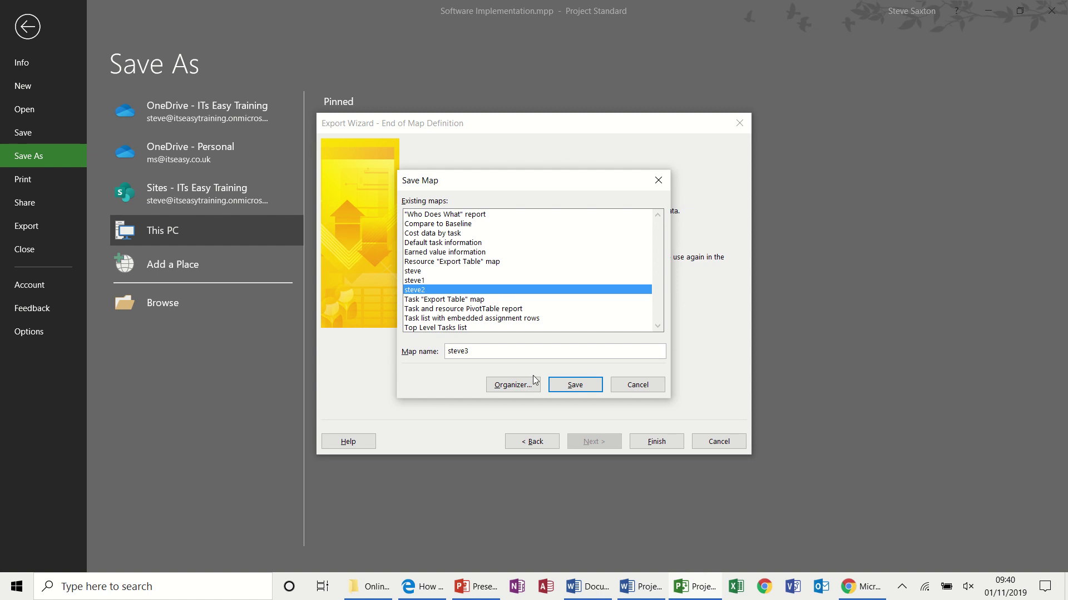
pyautogui.click(562, 384)
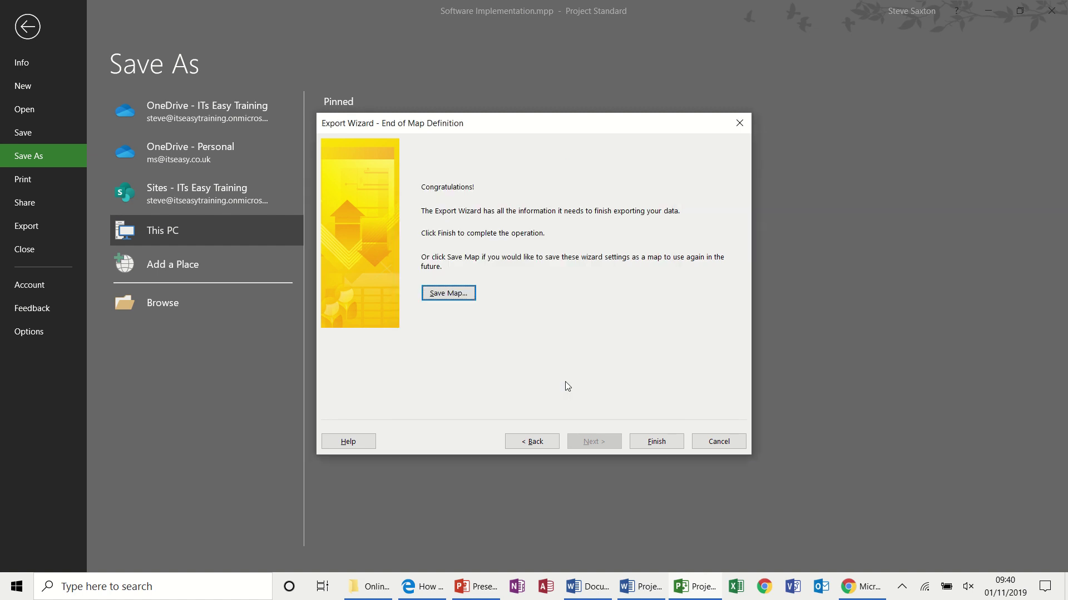
# - Finish the export and open Software Implementation.xlsx from the Desktop in Excel
pyautogui.click(656, 441)
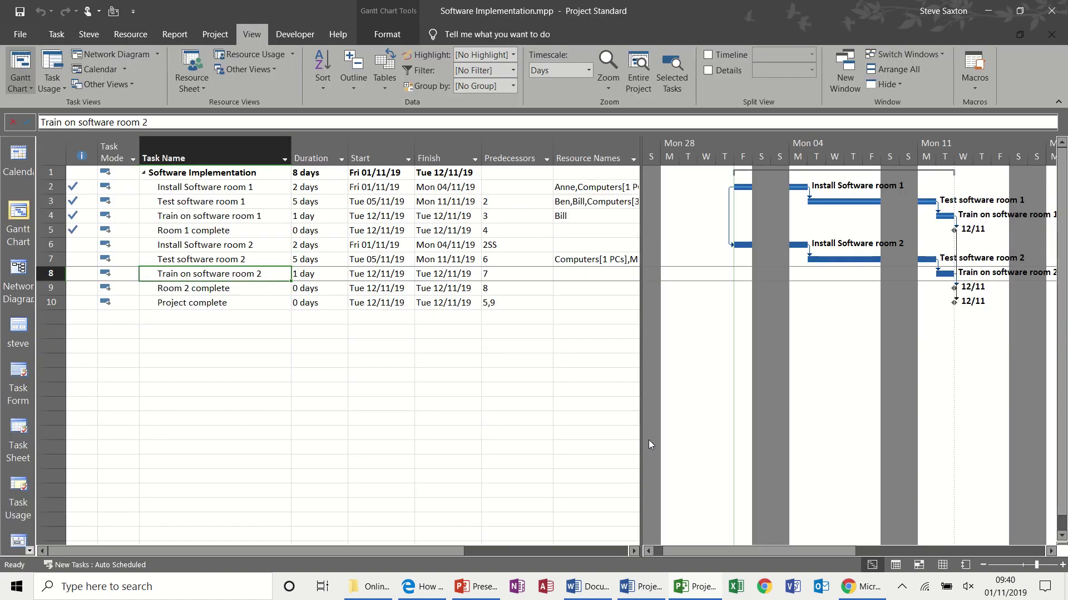
pyautogui.click(1065, 586)
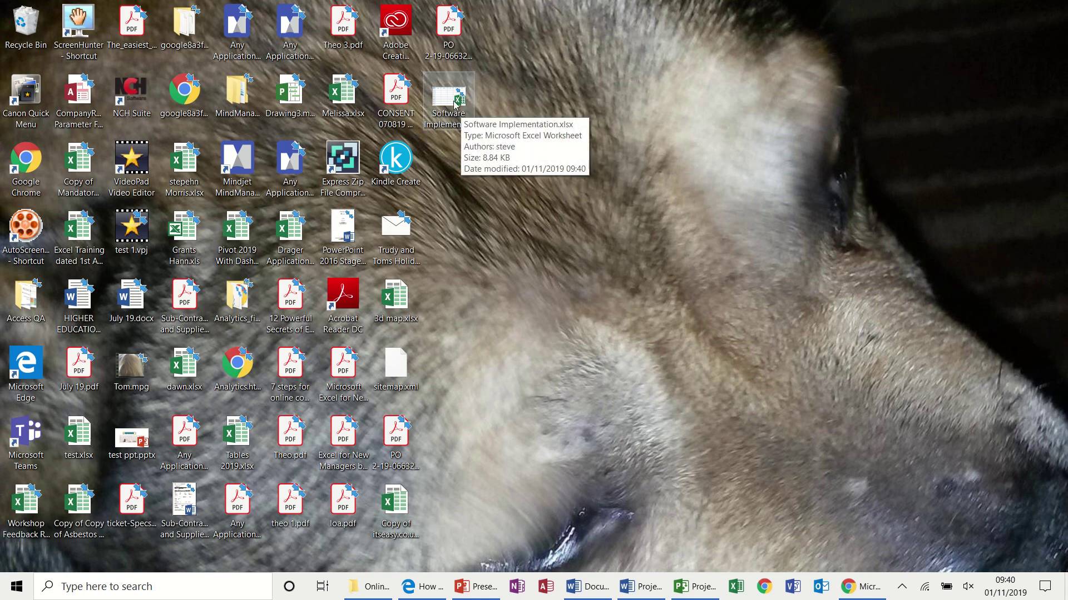
pyautogui.click(451, 99)
pyautogui.doubleClick(450, 98)
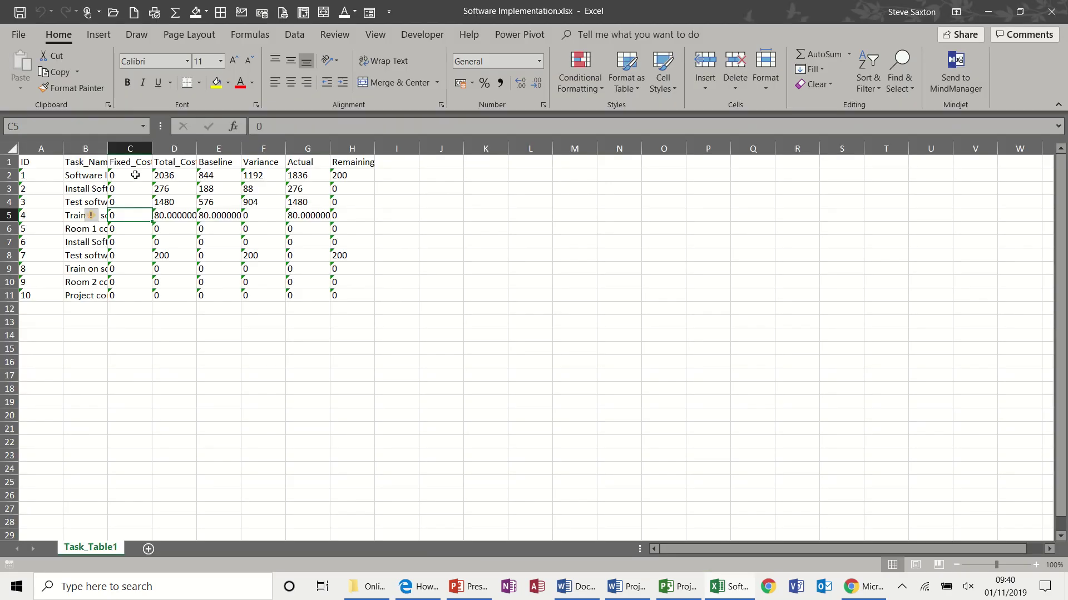
# - Convert the cost values in C2:H11 from text to numbers in £ Accounting format
pyautogui.moveTo(135, 175); pyautogui.dragTo(350, 295)
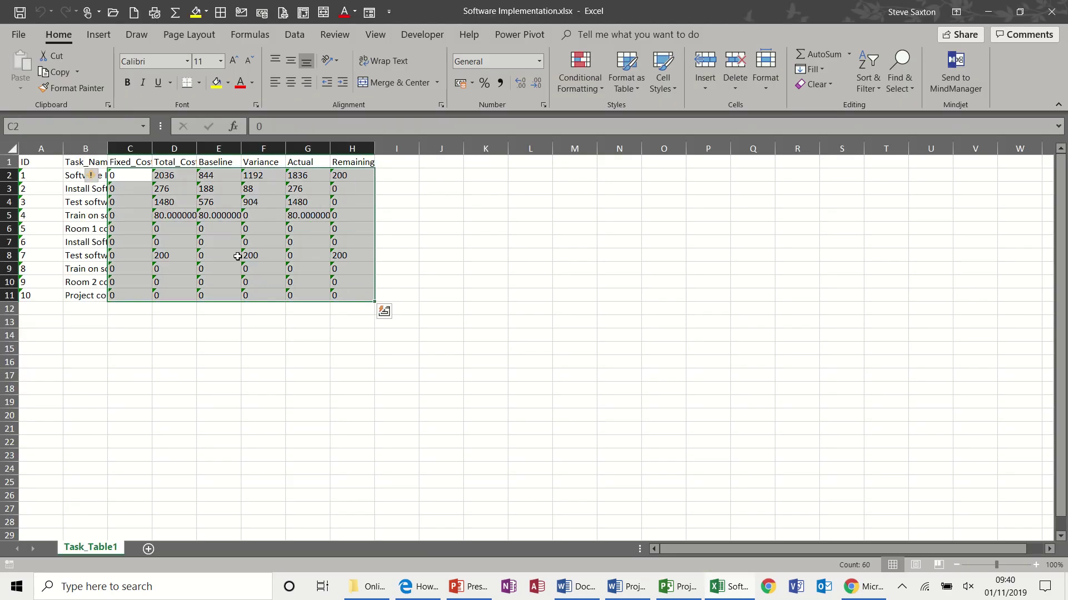
pyautogui.click(95, 177)
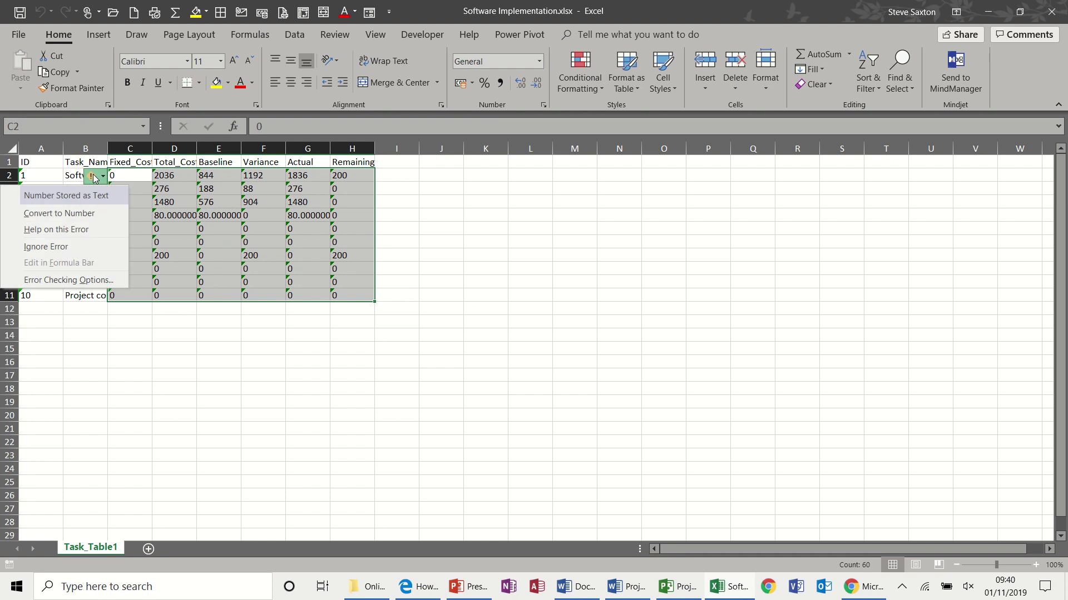
pyautogui.click(92, 212)
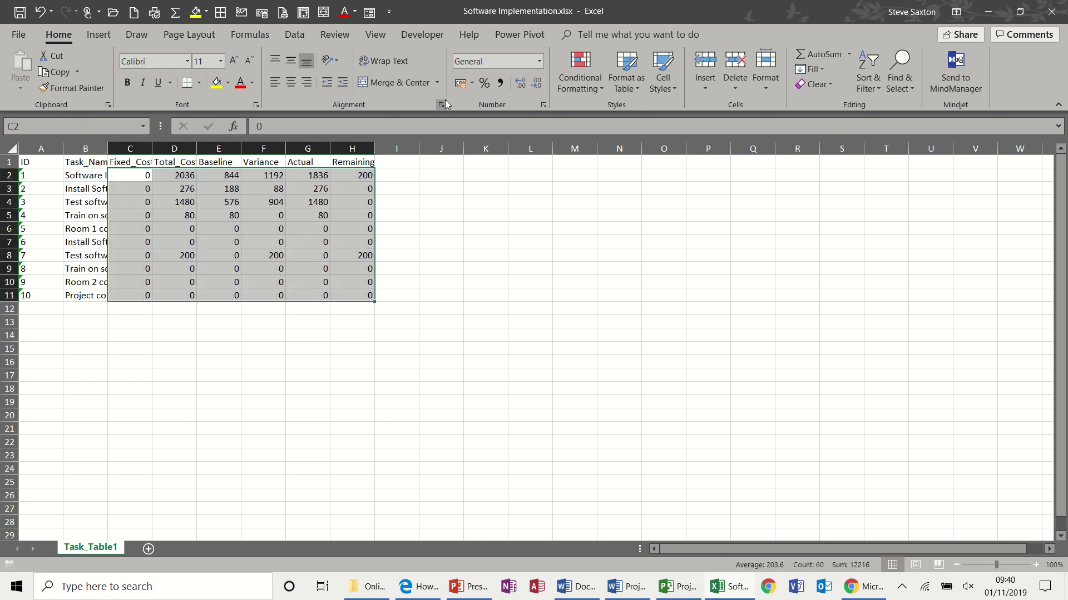
pyautogui.click(459, 85)
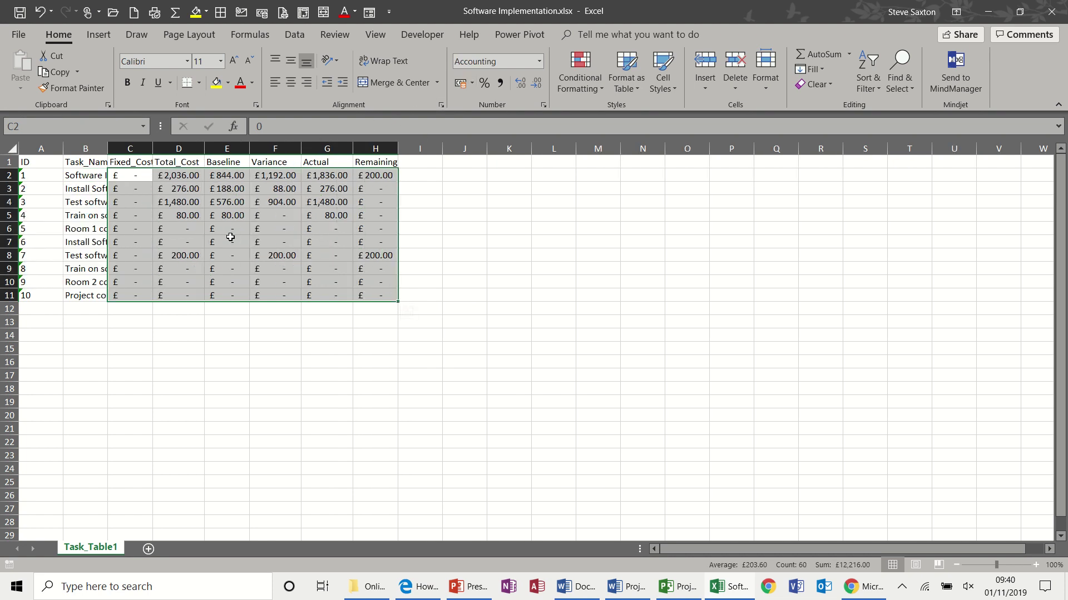
# - Autofit column B to show full task names and select the whole table A1:H11
pyautogui.doubleClick(108, 146)
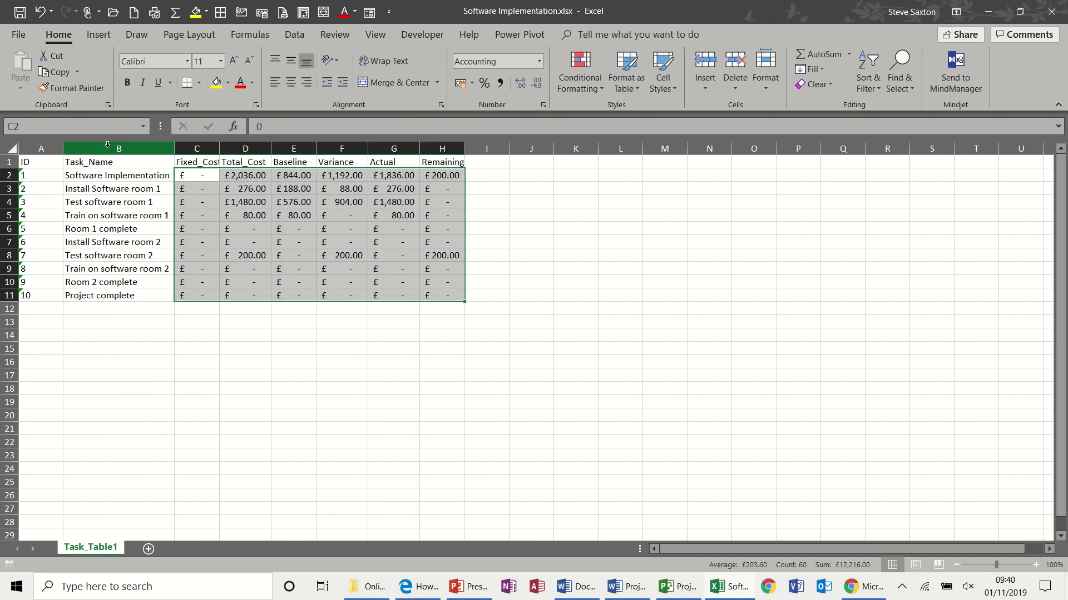
pyautogui.click(166, 308)
pyautogui.moveTo(46, 166); pyautogui.dragTo(440, 292)
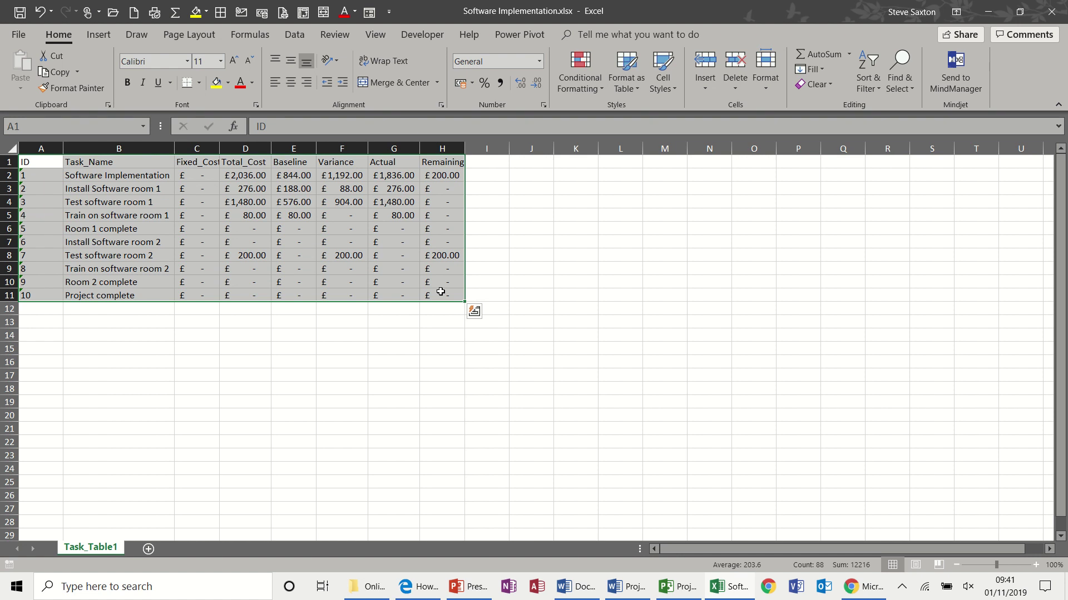
# - Paste the copied A1:H11 table as links into a new workbook, Book1
pyautogui.hotkey('ctrl', 'c')
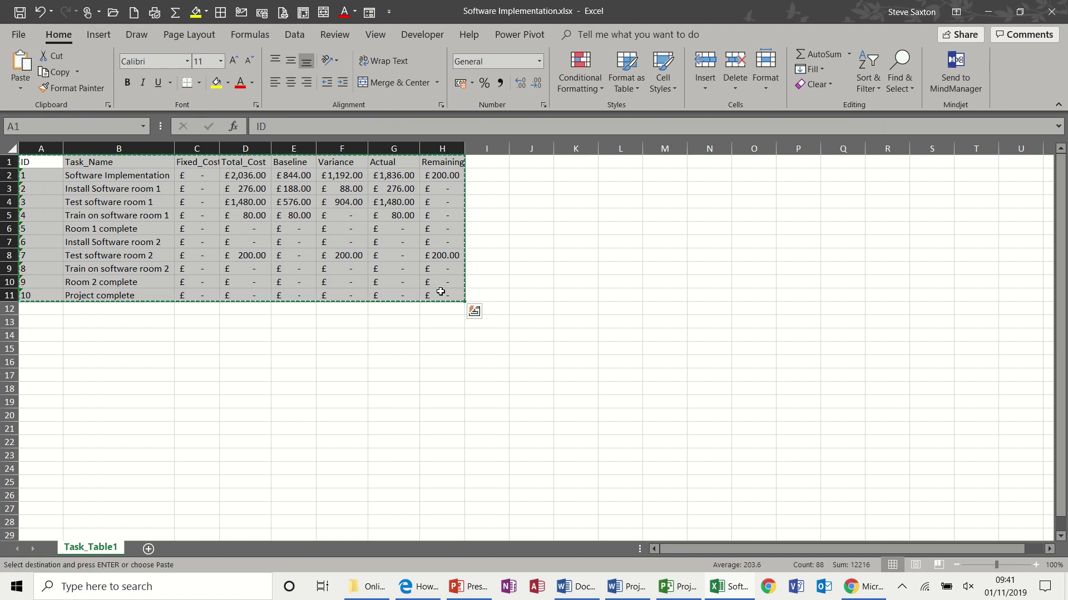
pyautogui.hotkey('ctrl', 'n')
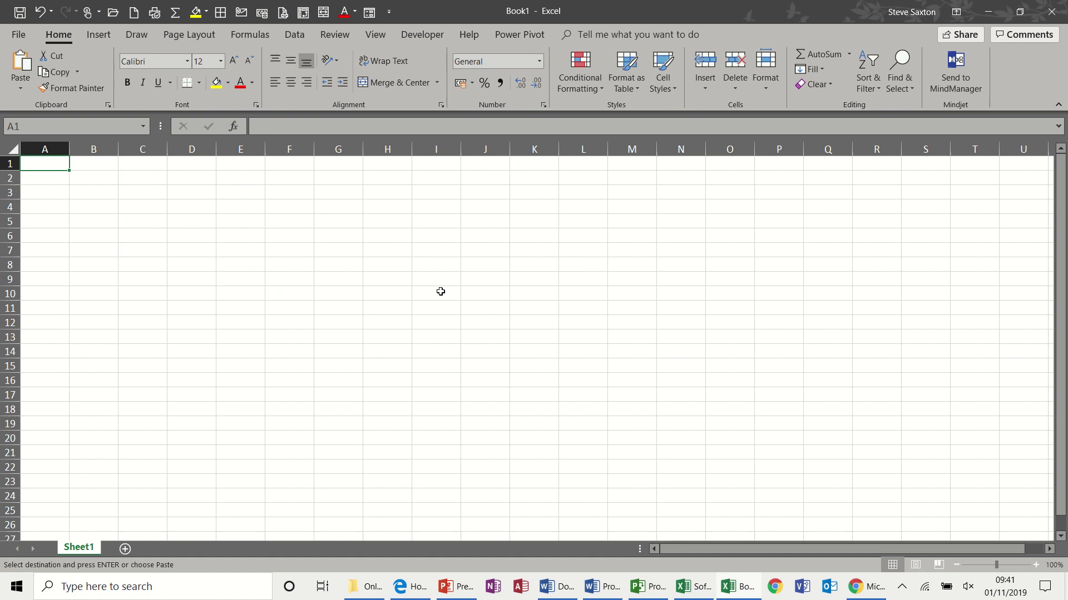
pyautogui.click(16, 90)
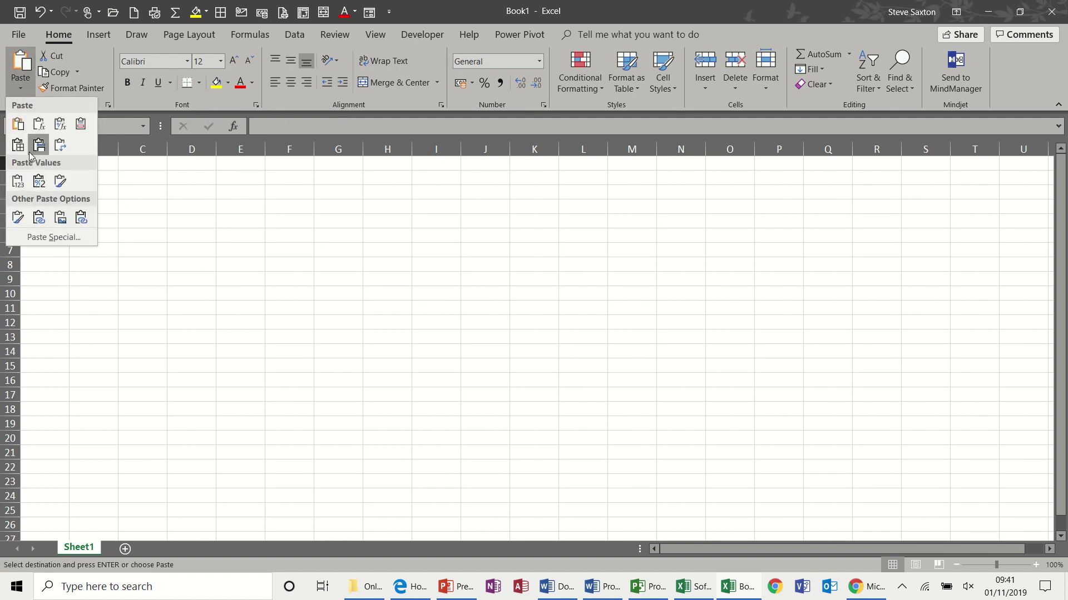
pyautogui.click(47, 237)
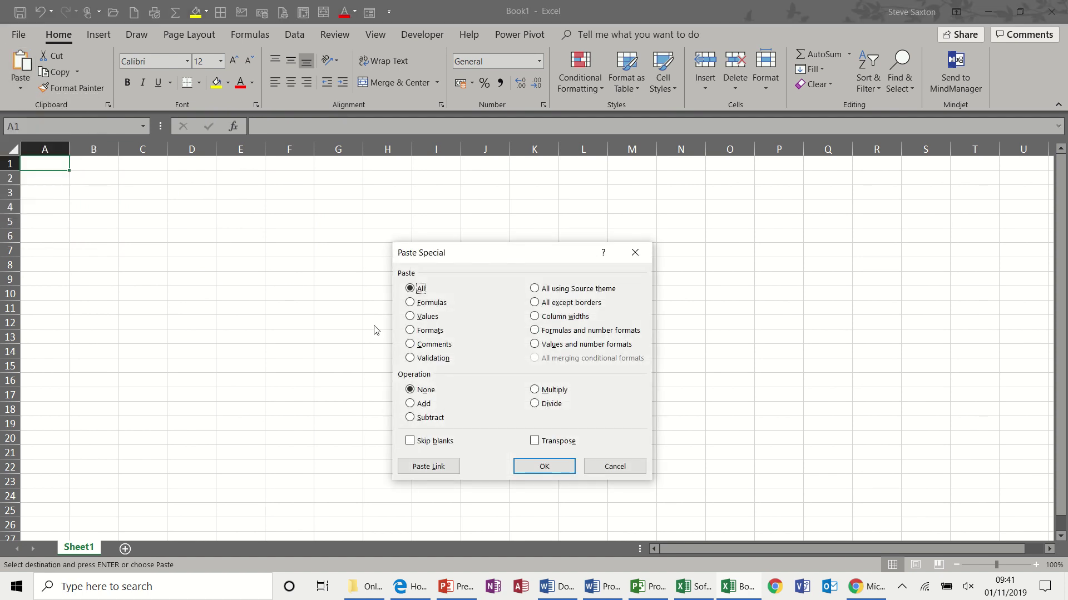
pyautogui.click(422, 472)
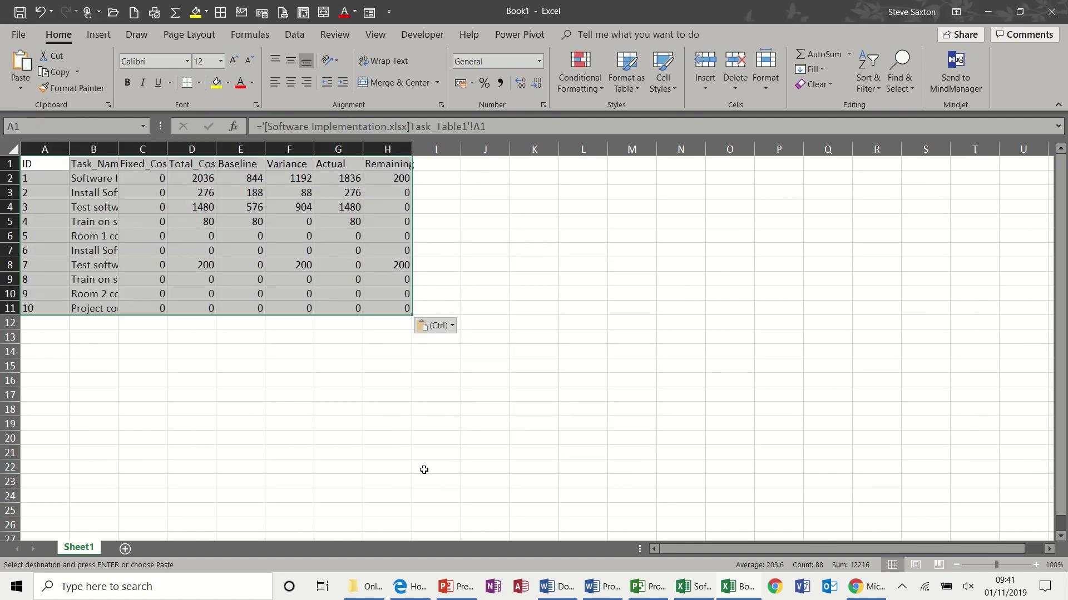
# - Apply £ Accounting format to the linked values and autofit column B
pyautogui.click(461, 83)
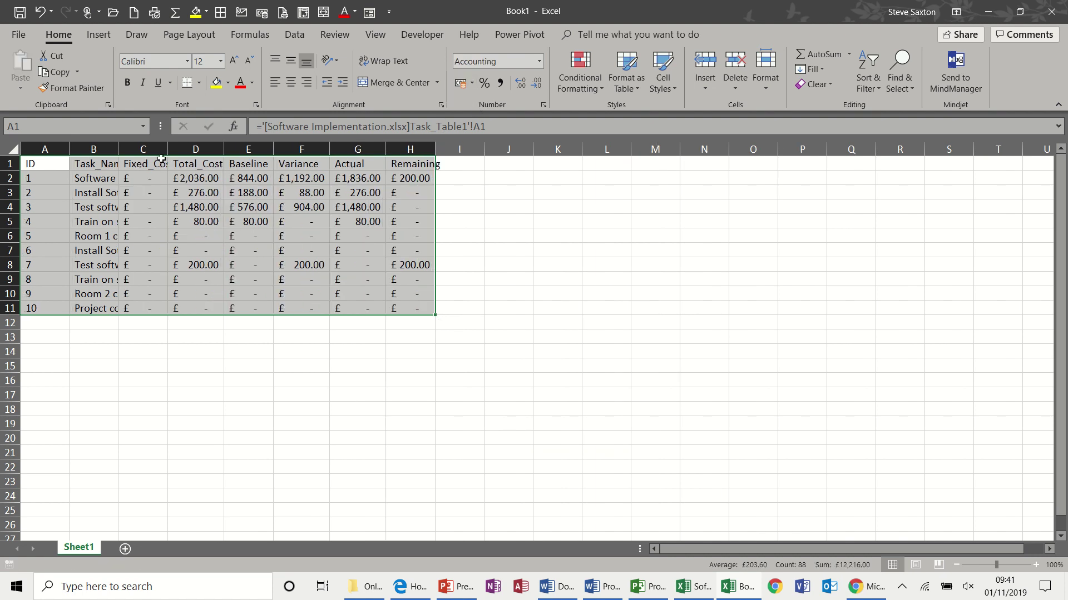
pyautogui.moveTo(117, 145); pyautogui.dragTo(117, 146)
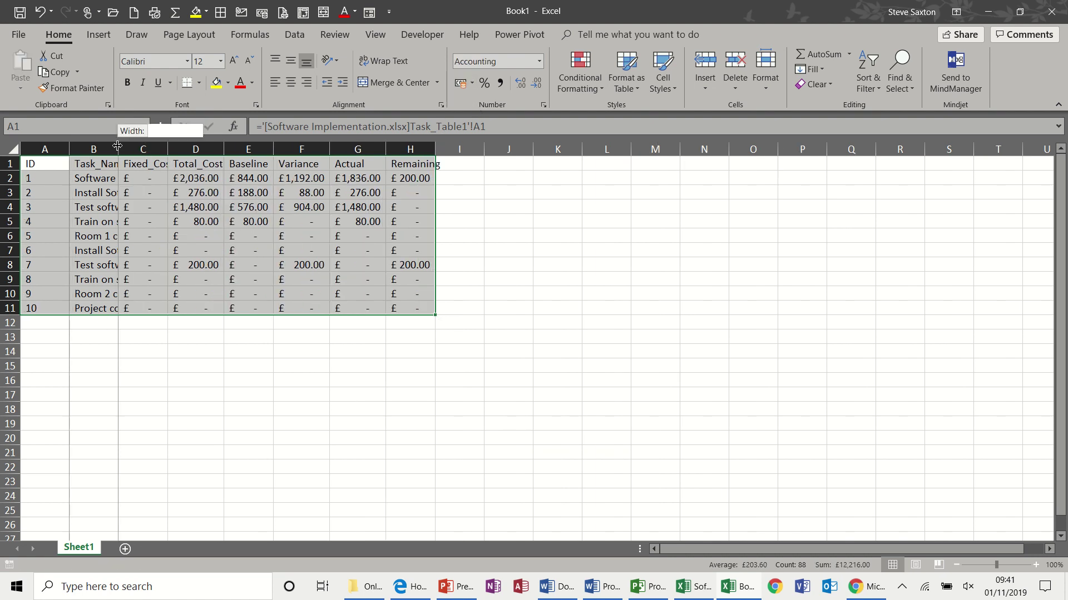
pyautogui.doubleClick(117, 146)
# - Label B12 'Project Totals' and AutoSum each cost column across C12:H12
pyautogui.click(146, 321)
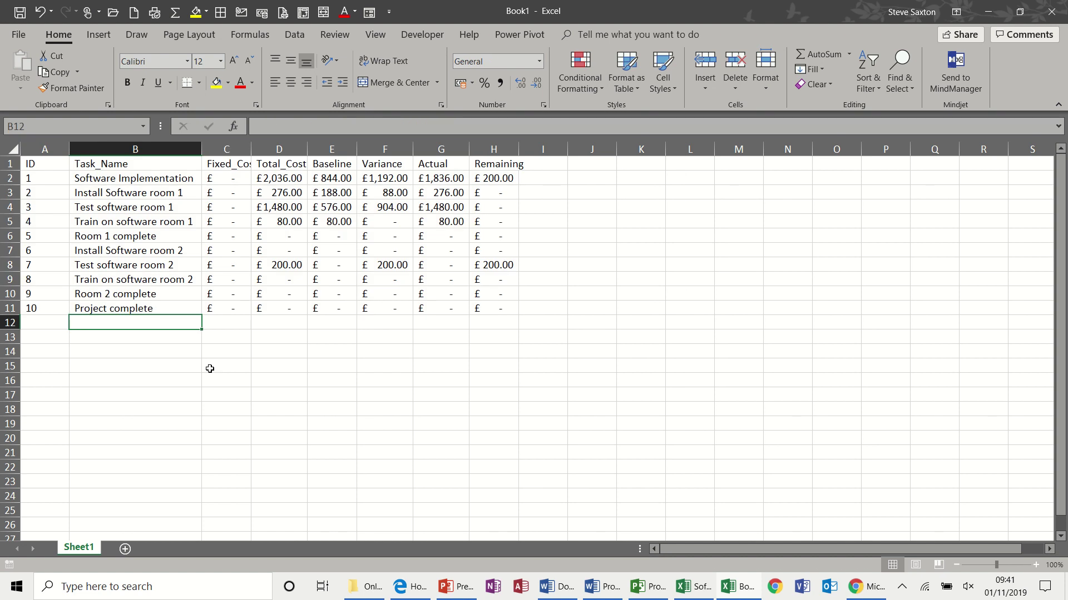
pyautogui.write('Project T')
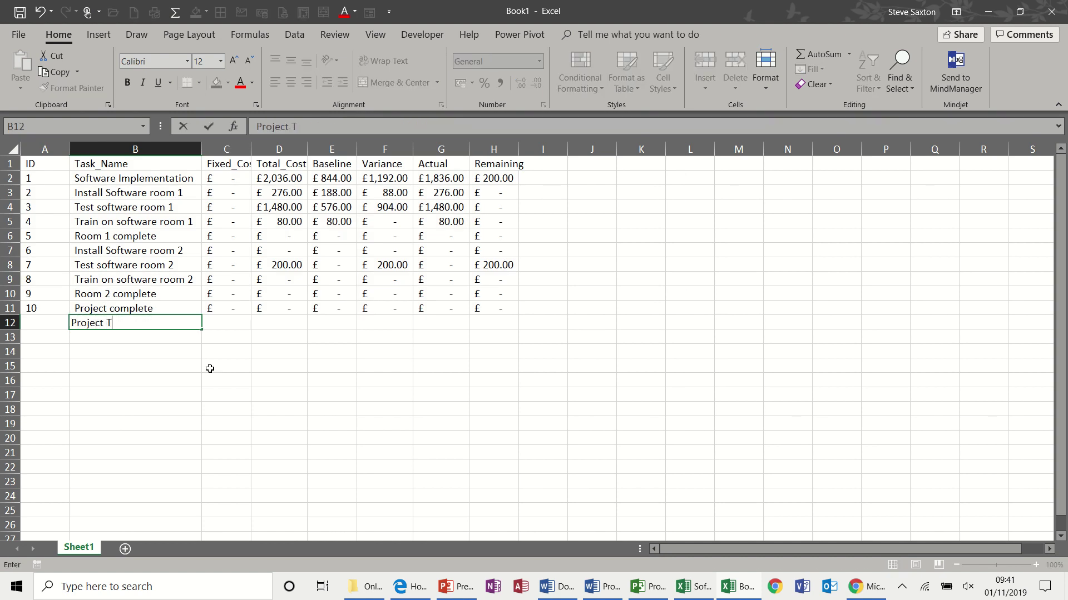
pyautogui.write('otals')
pyautogui.click(227, 327)
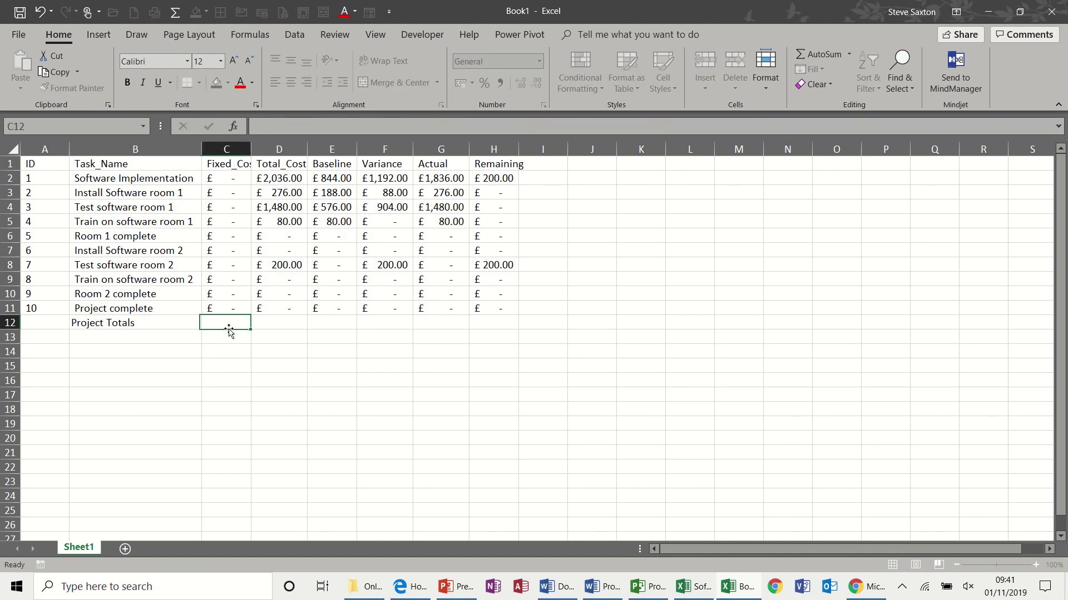
pyautogui.doubleClick(175, 15)
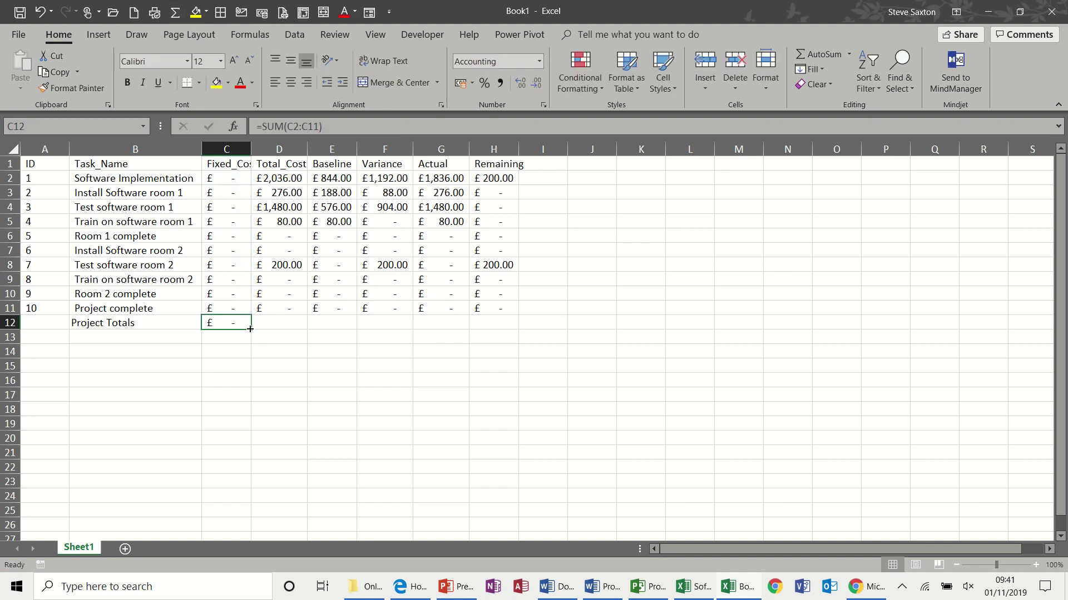
pyautogui.moveTo(250, 329); pyautogui.dragTo(506, 333)
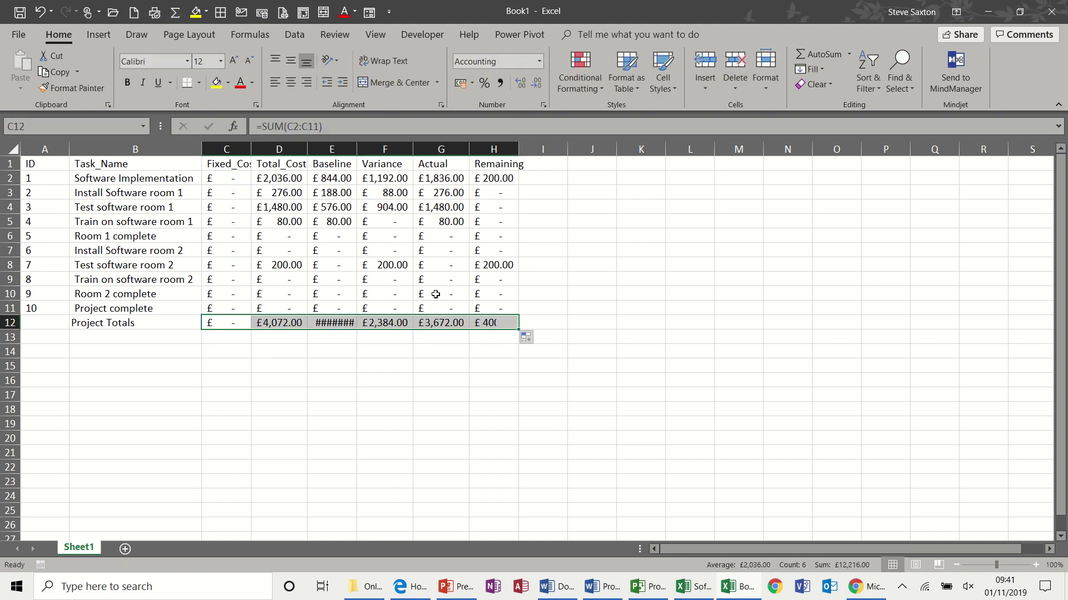
# - Autofit column E and select the headings C1:H1 together with totals C12:H12
pyautogui.doubleClick(356, 149)
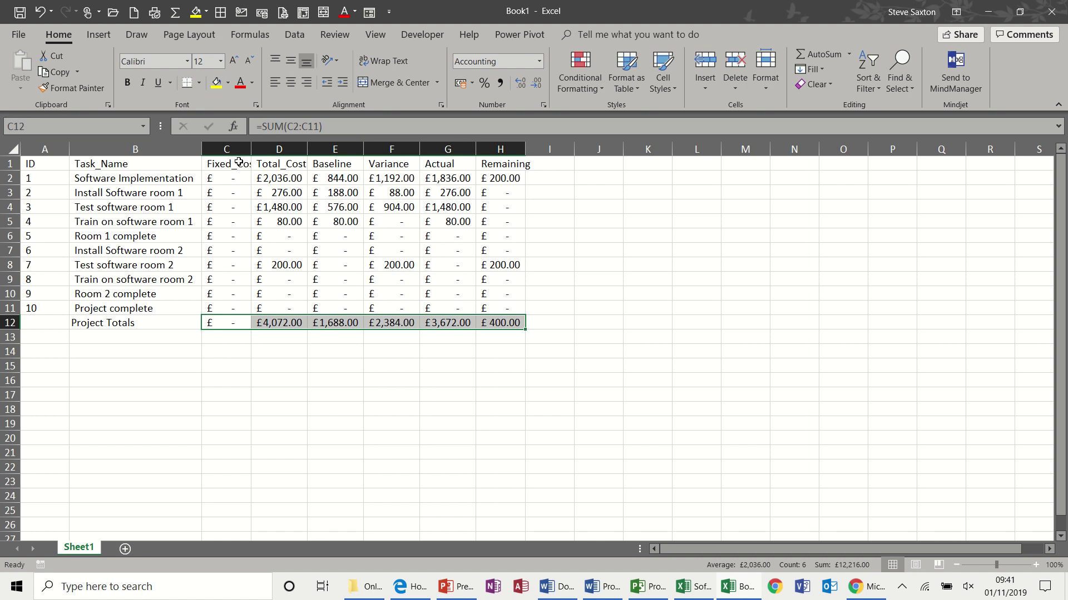
pyautogui.moveTo(239, 162); pyautogui.dragTo(517, 164)
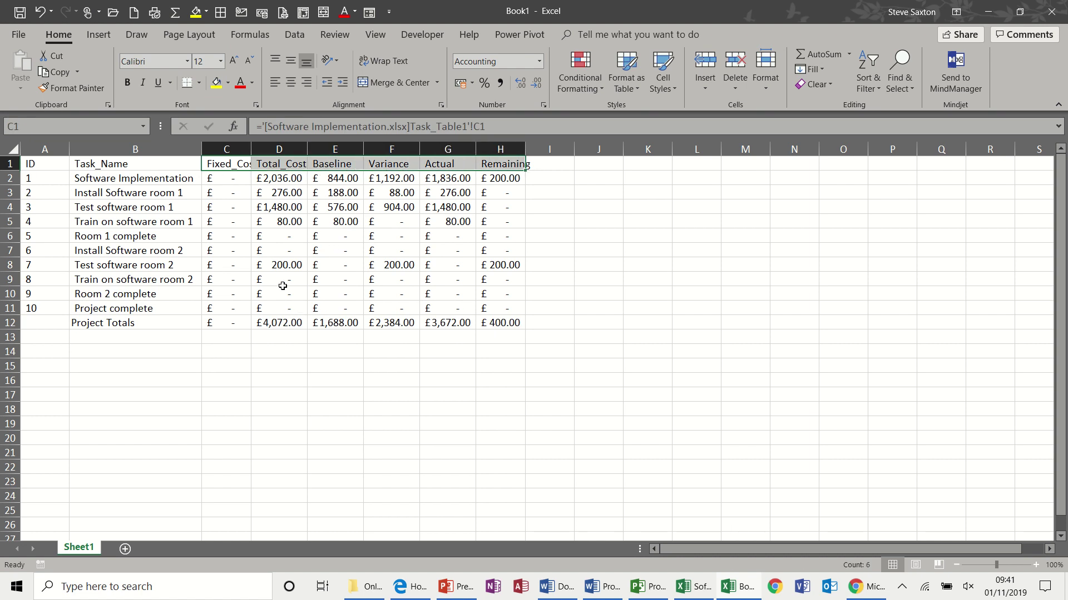
pyautogui.moveTo(236, 322); pyautogui.dragTo(498, 319)
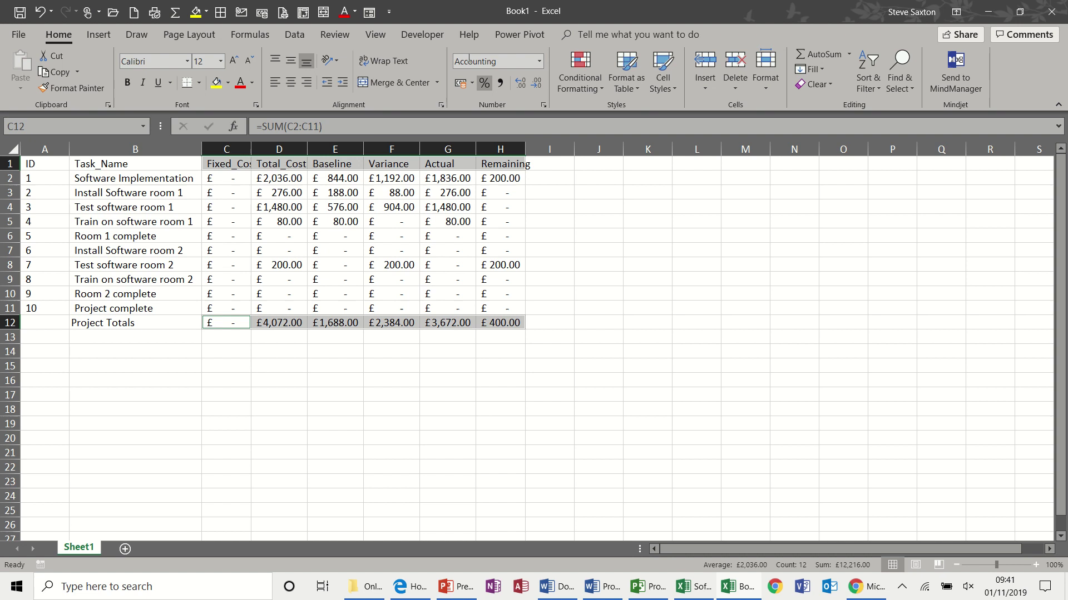
# - Insert a clustered column chart of the totals and move it to the top right
pyautogui.click(105, 40)
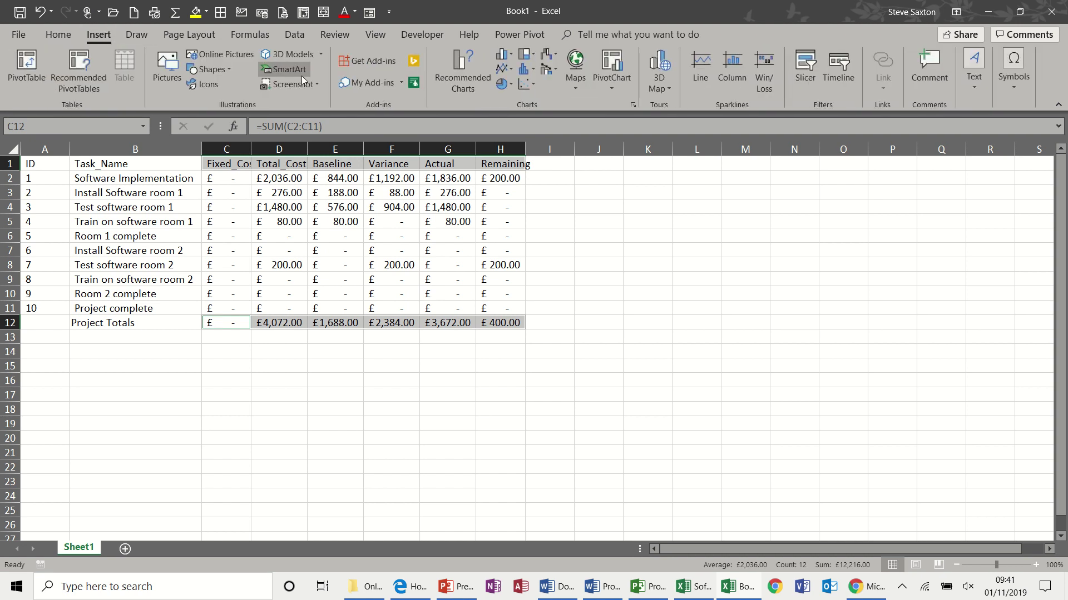
pyautogui.click(505, 56)
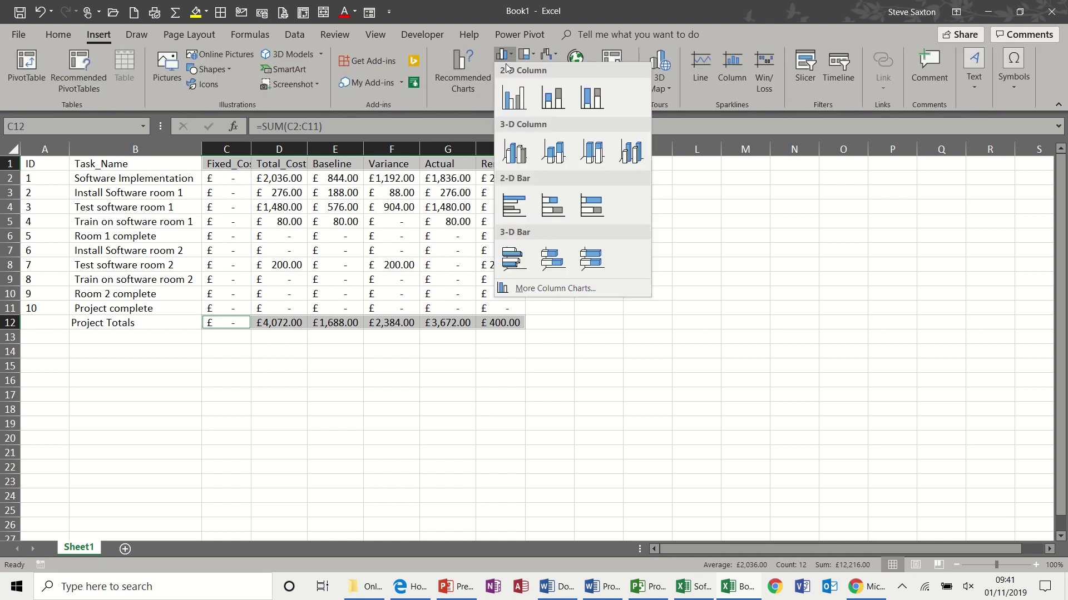
pyautogui.click(513, 98)
pyautogui.moveTo(610, 258); pyautogui.dragTo(783, 164)
# - Link the chart title to cell B12 with the formula =Sheet1!$B$12
pyautogui.click(712, 173)
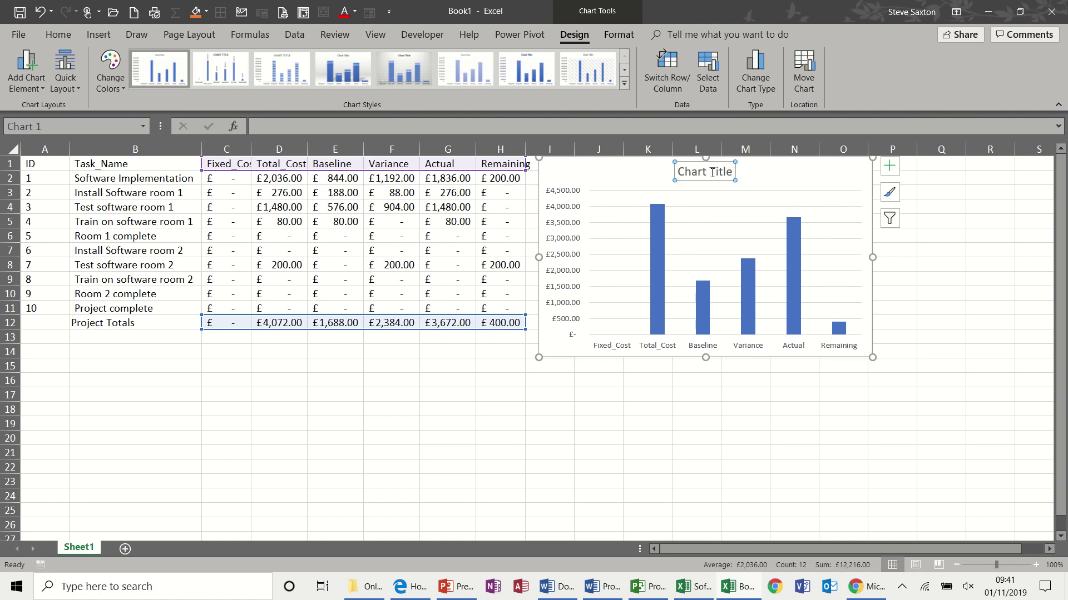
pyautogui.click(343, 128)
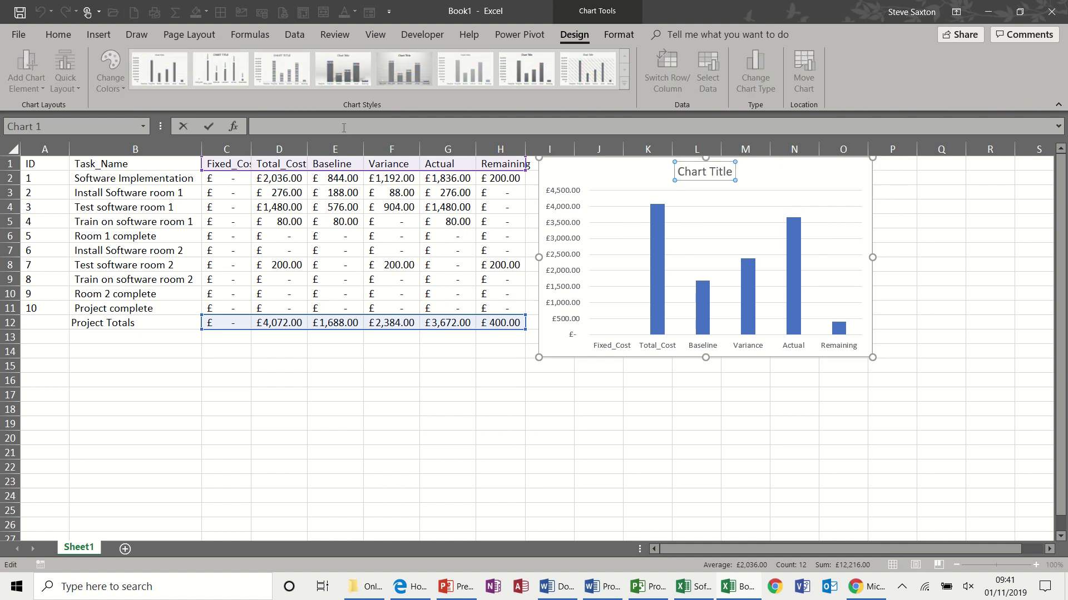
pyautogui.write('=')
pyautogui.click(161, 325)
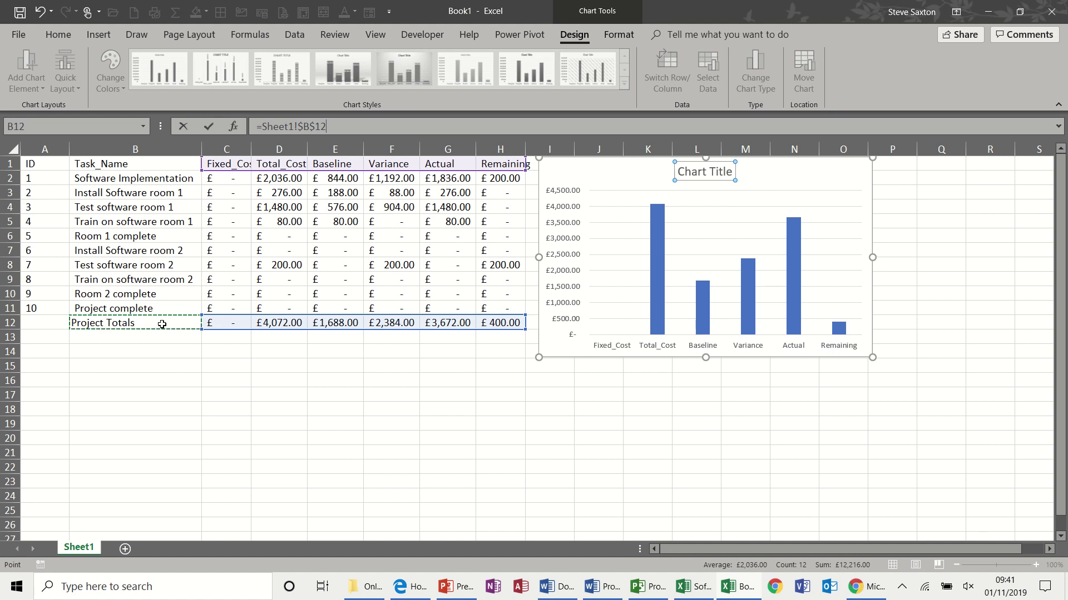
pyautogui.click(211, 128)
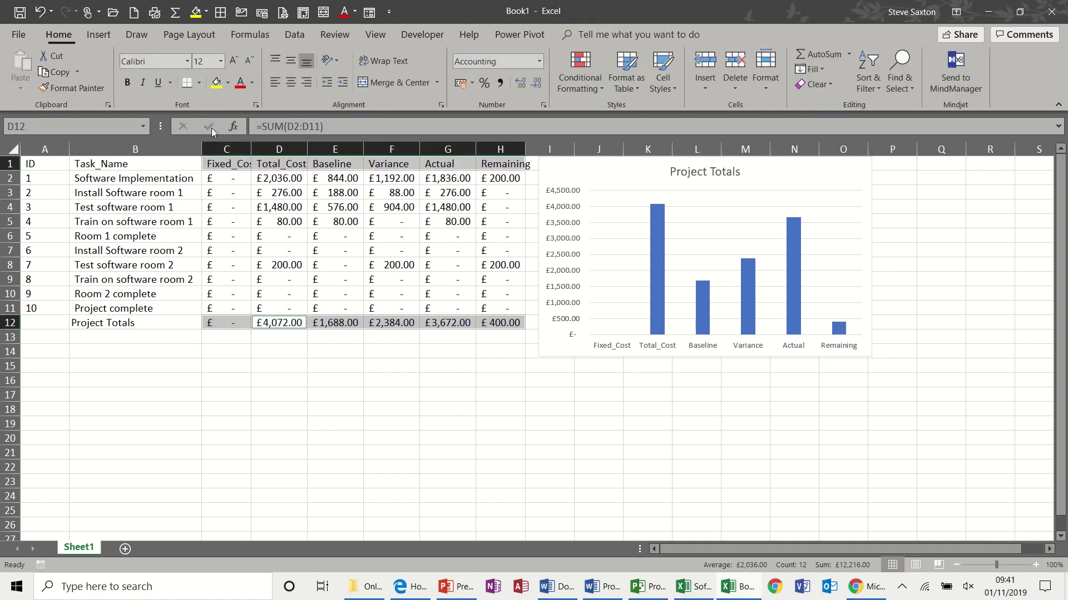
pyautogui.click(590, 168)
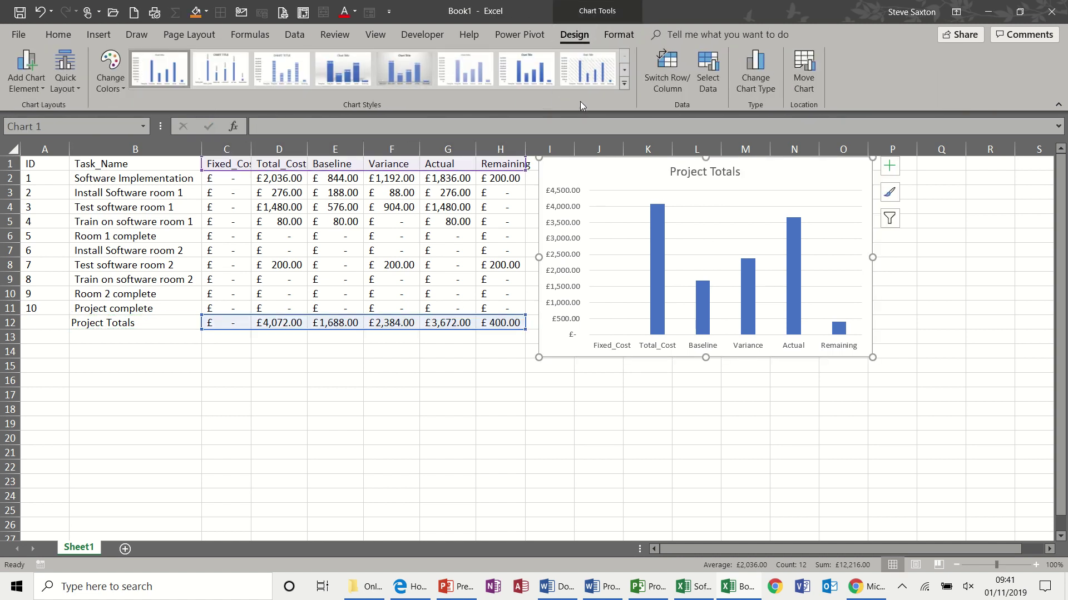
# - Apply a dark chart style to the column chart
pyautogui.click(623, 87)
pyautogui.click(159, 107)
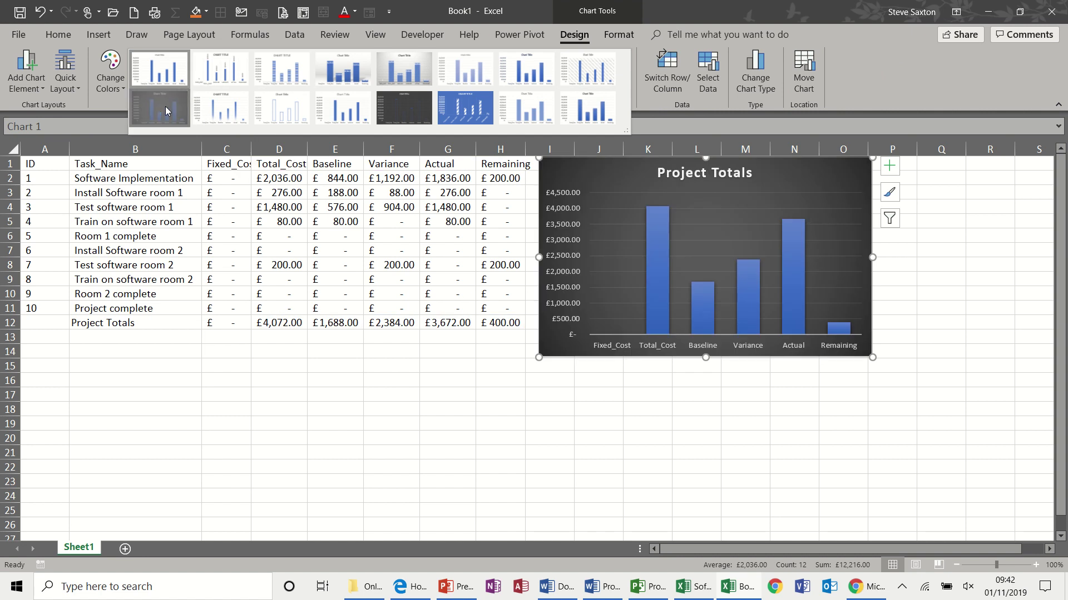
pyautogui.click(276, 368)
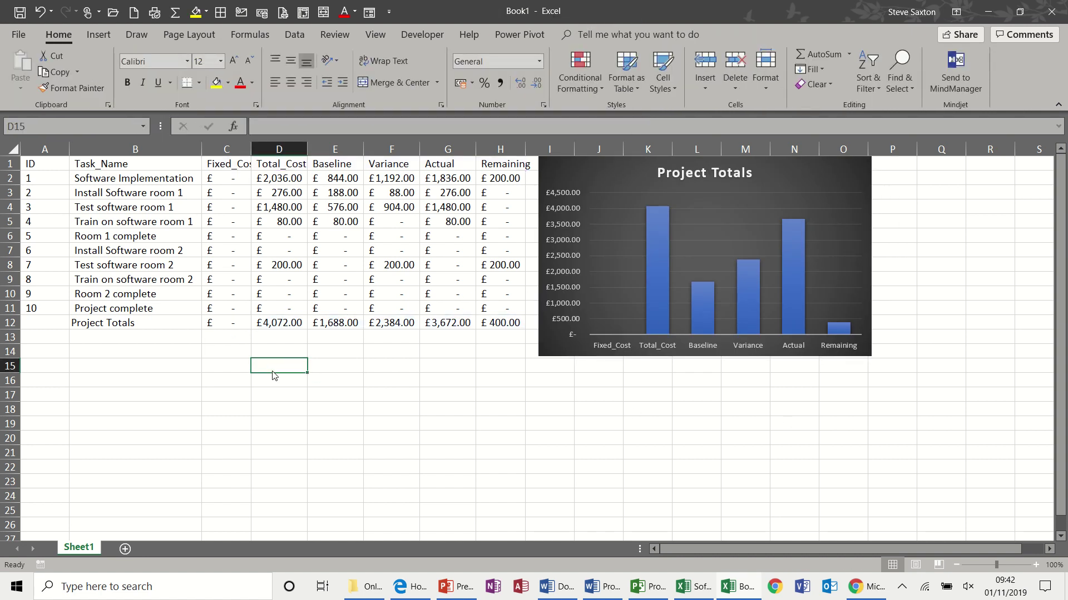
# - Save Book1 on the Desktop as Update.xlsx
pyautogui.press('F12')
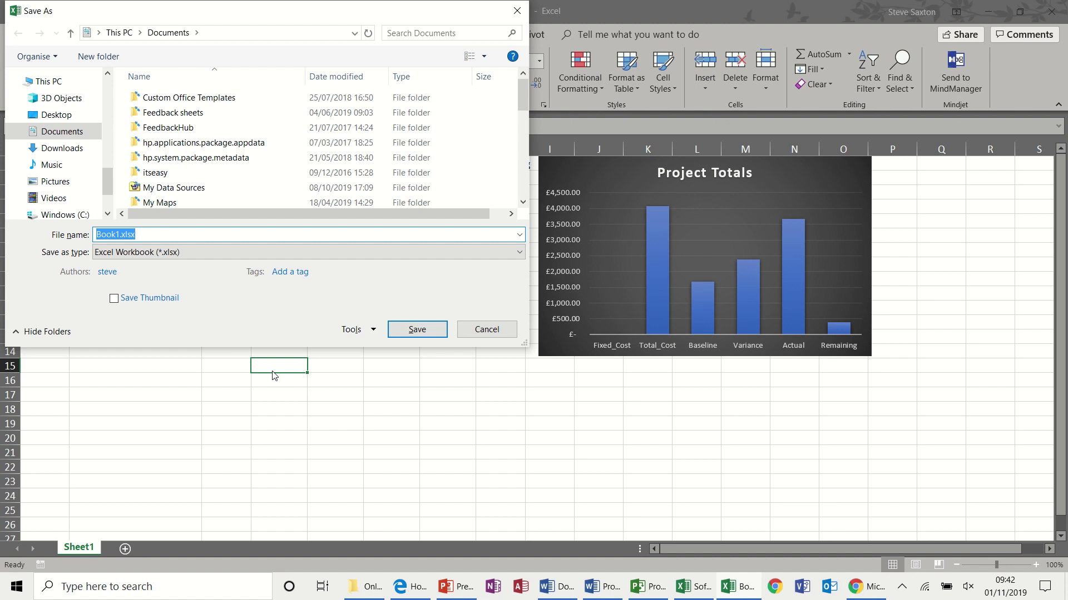
pyautogui.write('Update')
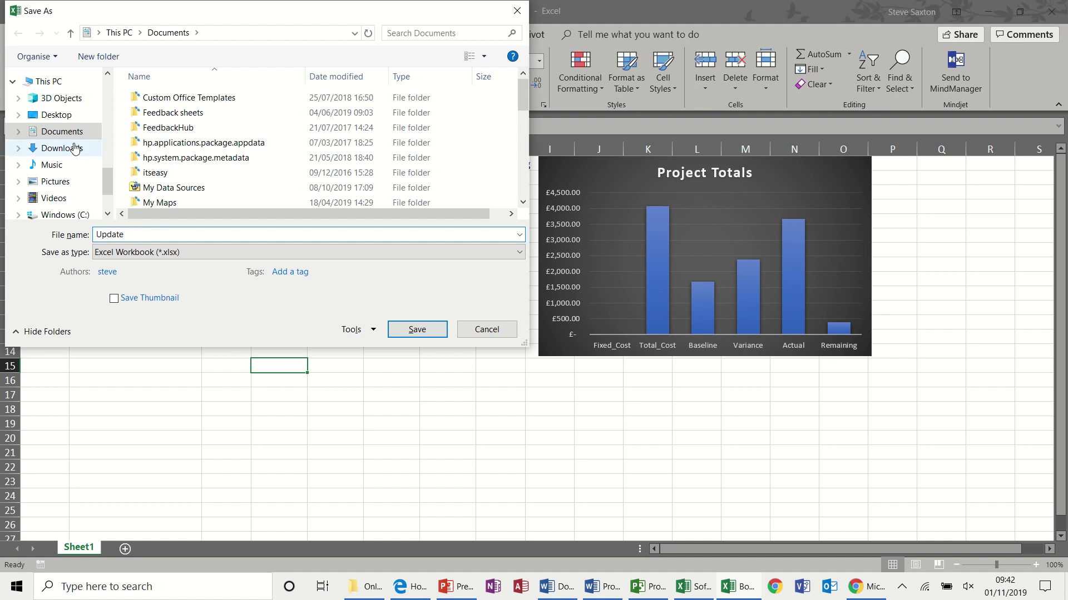
pyautogui.click(73, 116)
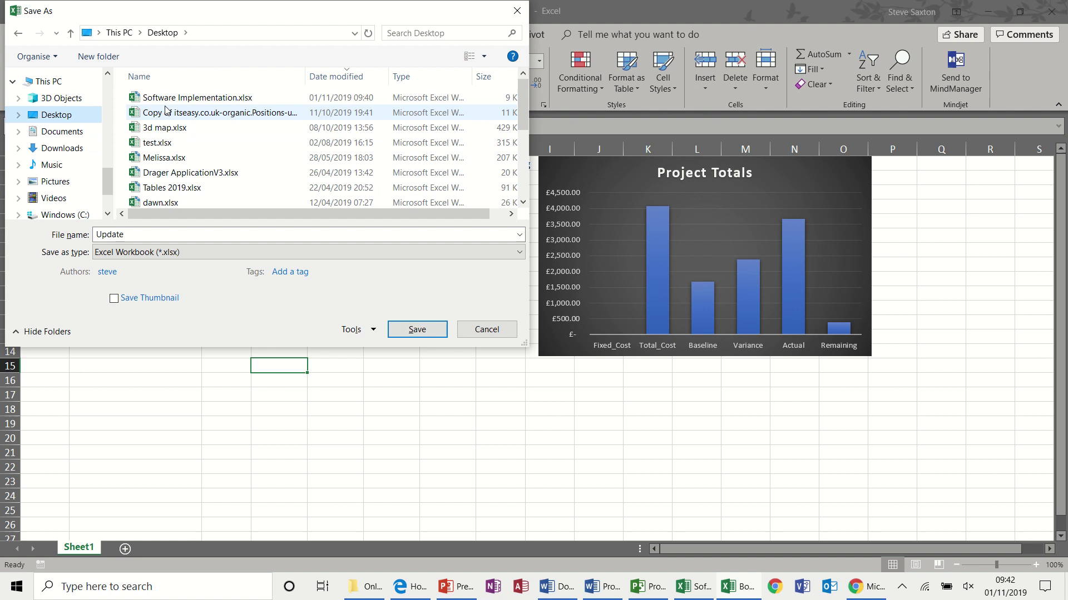
pyautogui.click(403, 327)
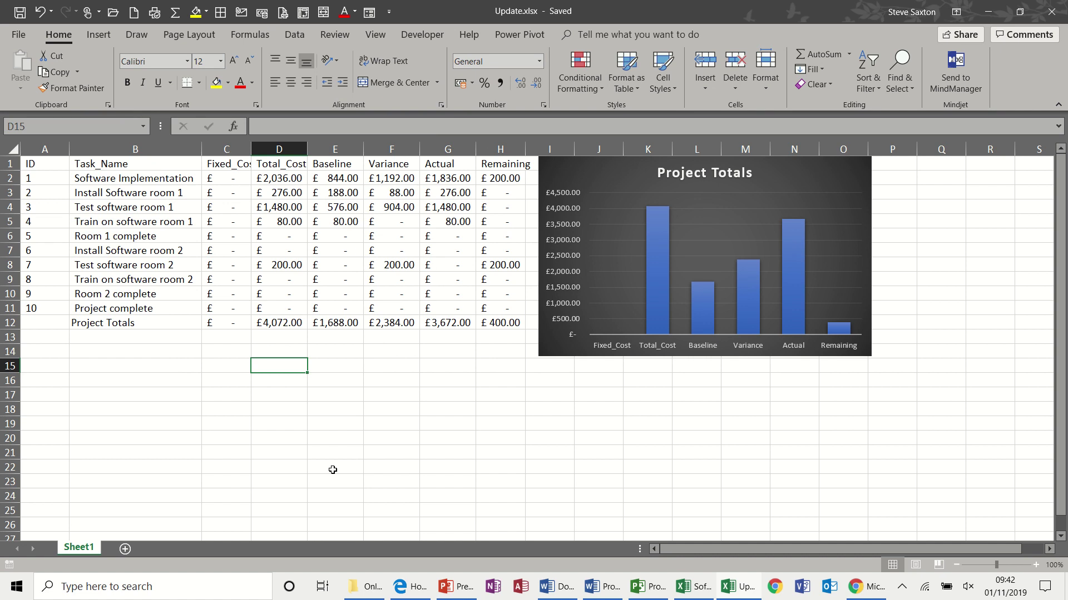
# - Close Software Implementation.xlsx, saving its changes
pyautogui.hotkey('alt', 'Tab')
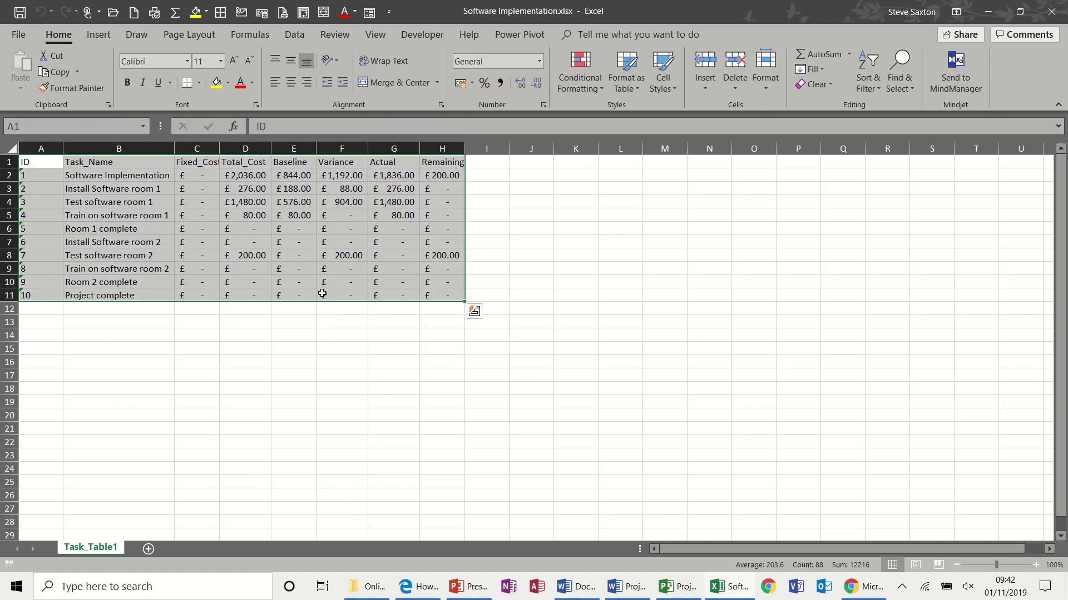
pyautogui.hotkey('ctrl', 'w')
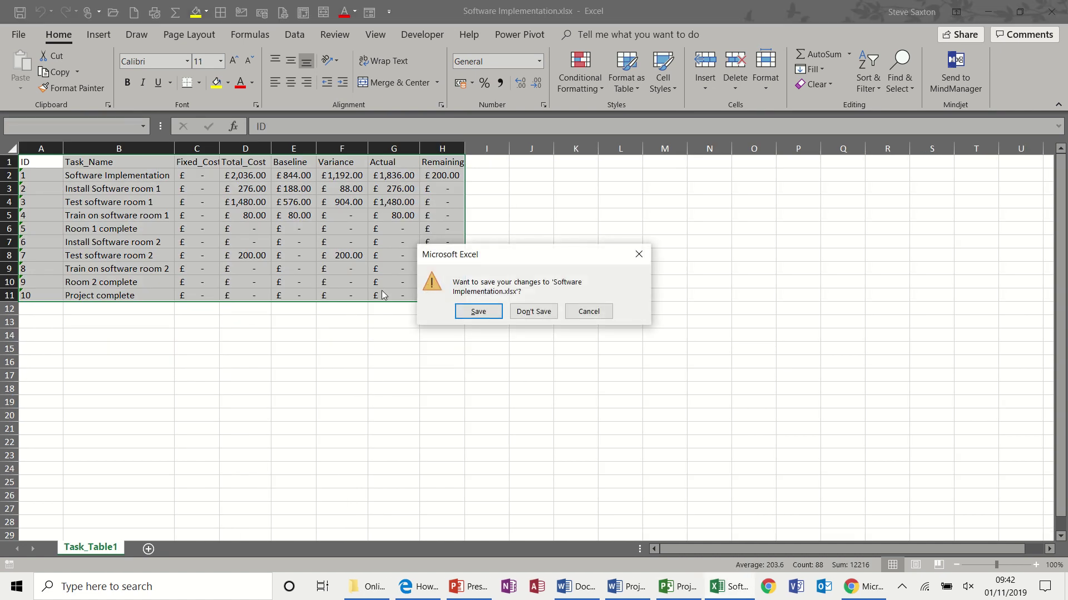
pyautogui.click(476, 312)
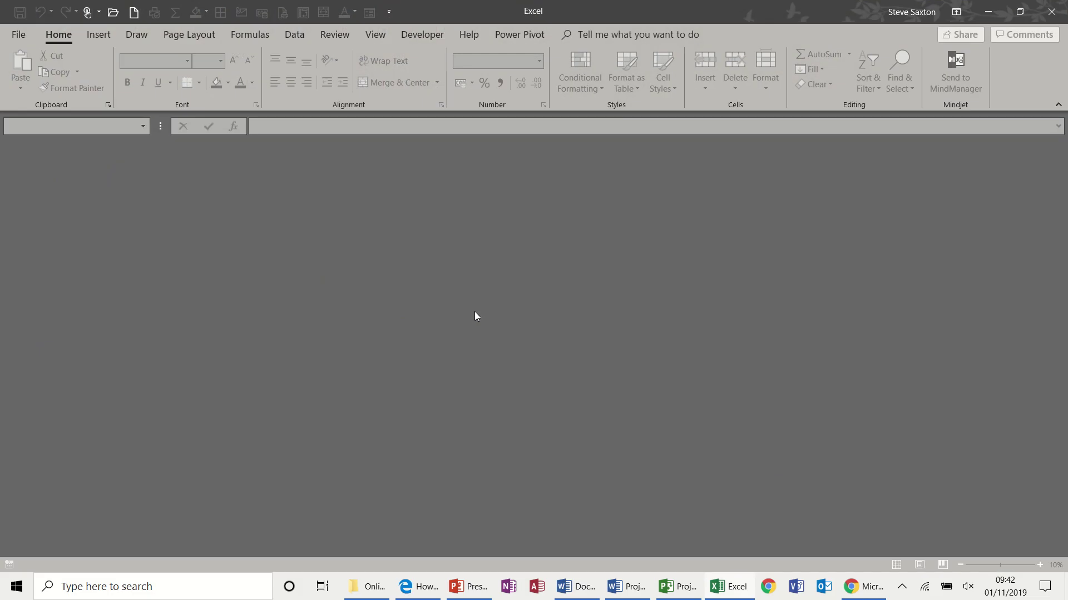
# - Fill the Microsoft Office resource down from row 7 to the row 8 task in Project
pyautogui.click(679, 587)
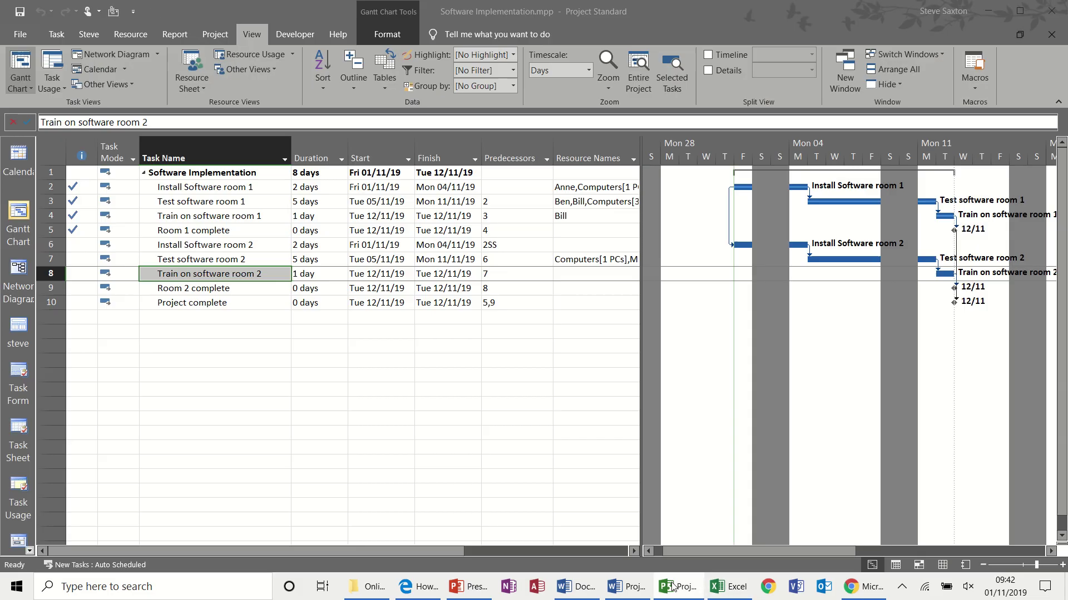
pyautogui.click(586, 260)
pyautogui.moveTo(638, 266); pyautogui.dragTo(634, 279)
# - Check Train on software room 2's £200.00 cost in the Cost table, then return to Entry
pyautogui.click(271, 276)
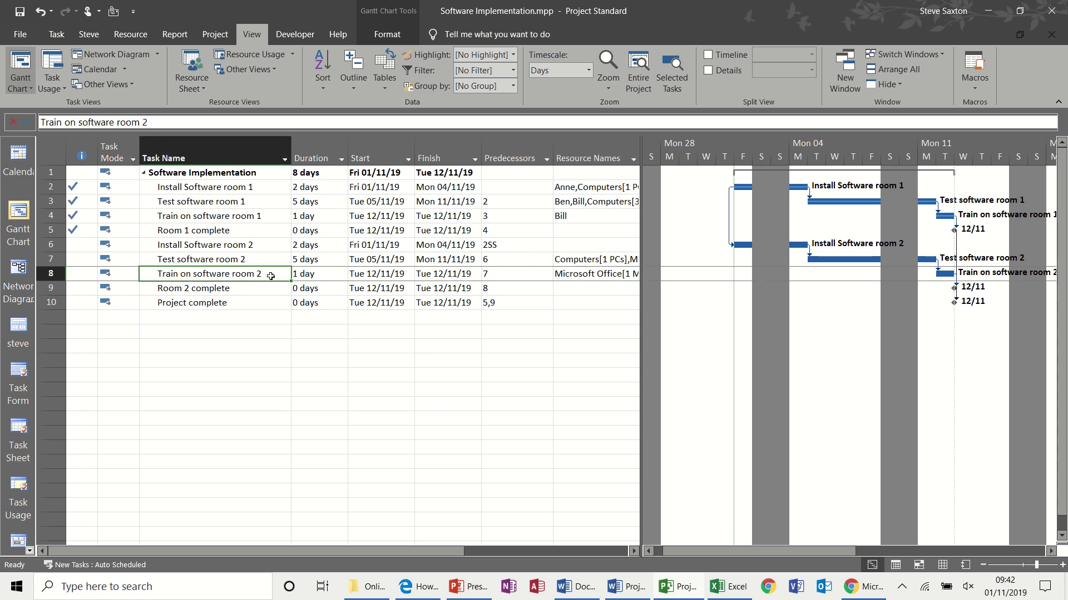
pyautogui.click(385, 94)
pyautogui.click(399, 165)
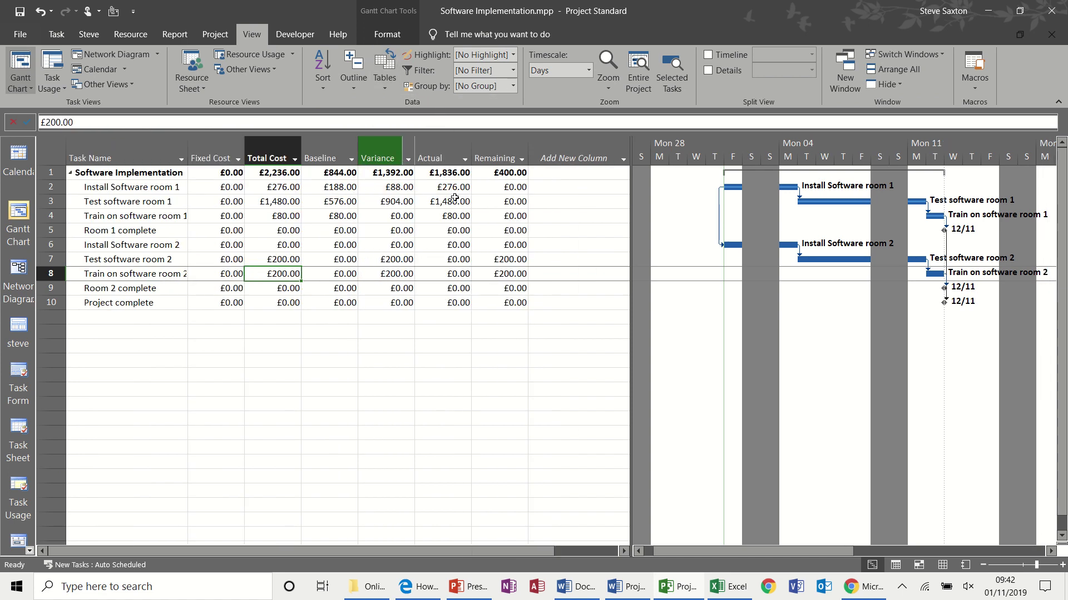
pyautogui.click(382, 89)
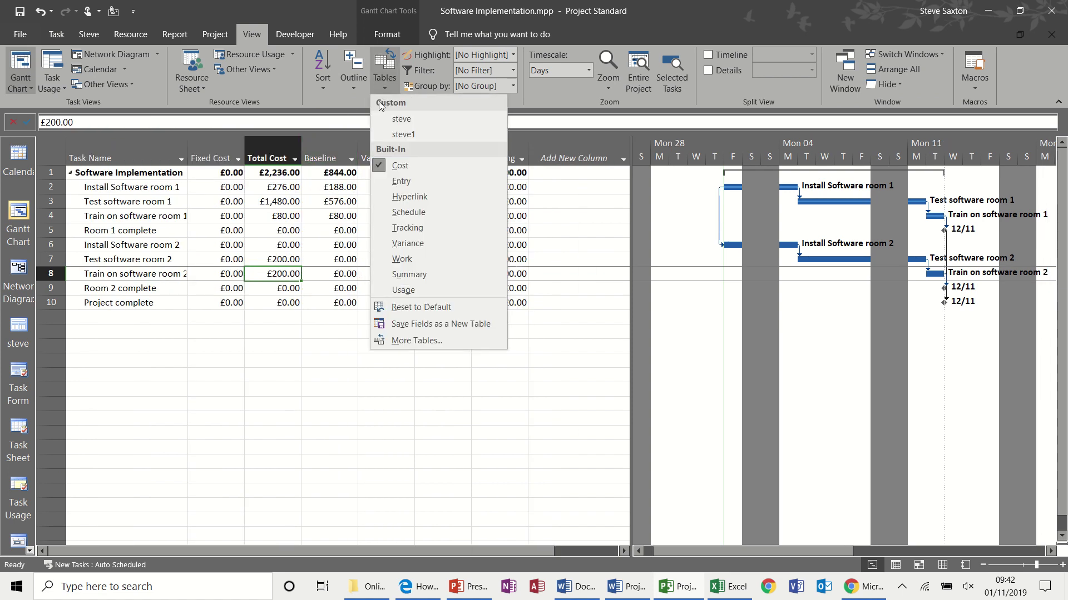
pyautogui.click(401, 181)
pyautogui.click(227, 239)
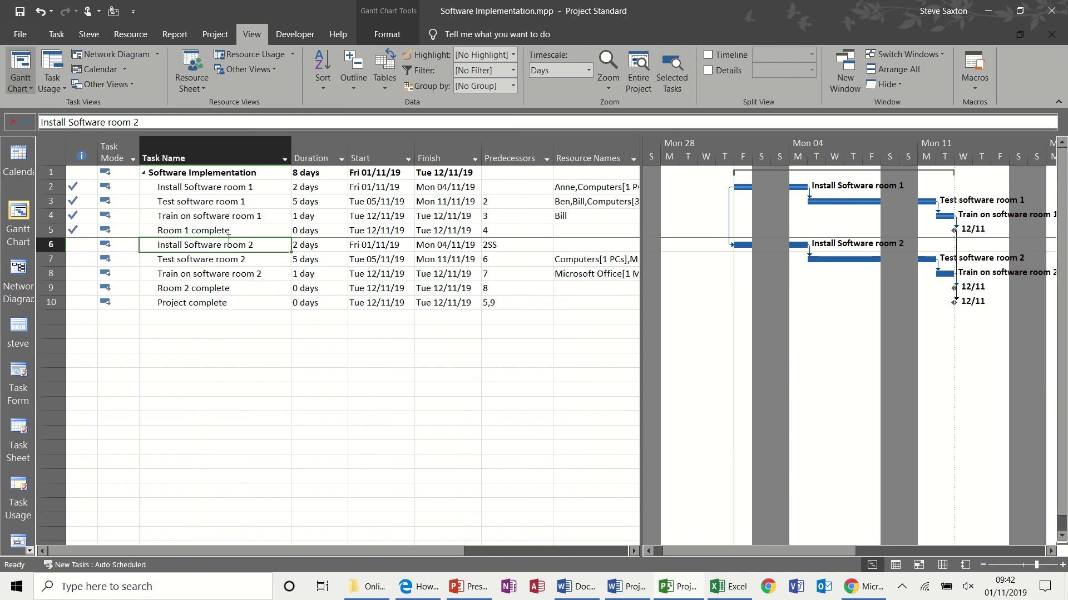
# - Save the project as an Excel Workbook over Software Implementation.xlsx on the Desktop
pyautogui.click(25, 33)
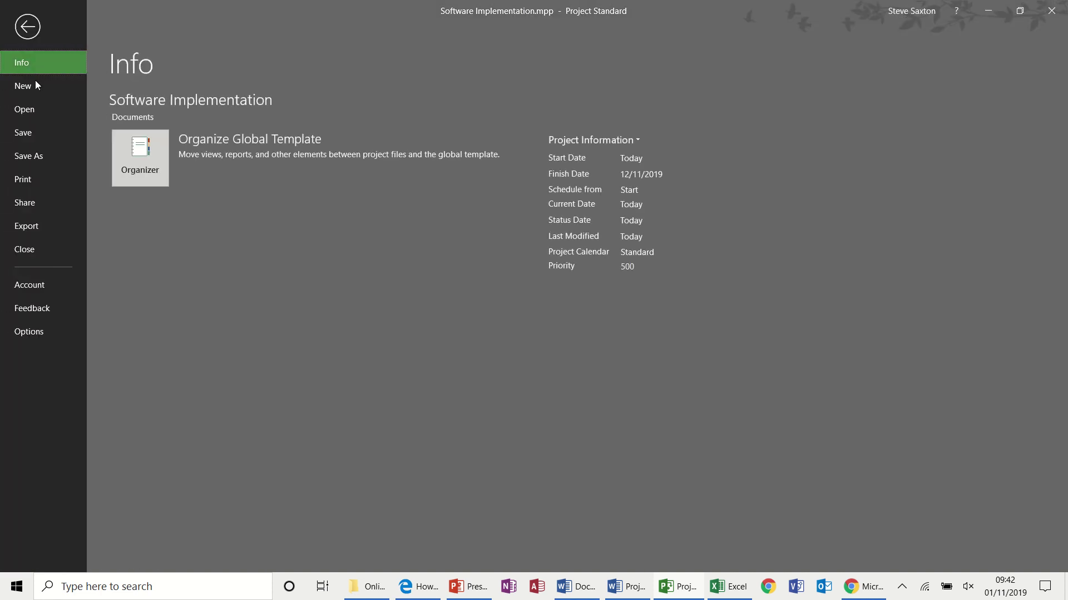
pyautogui.click(30, 157)
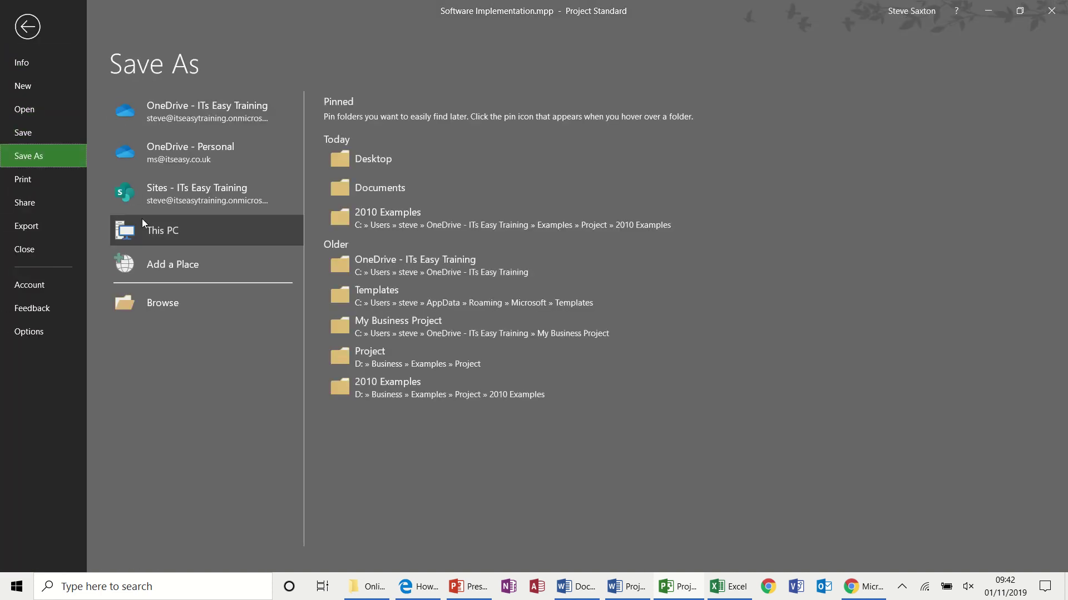
pyautogui.click(169, 307)
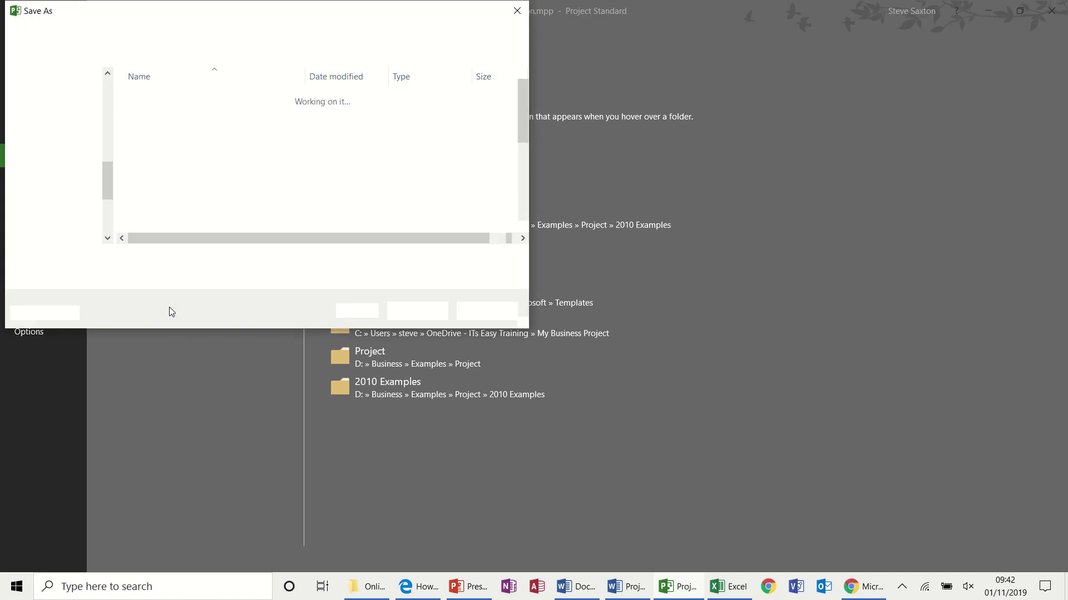
pyautogui.click(186, 278)
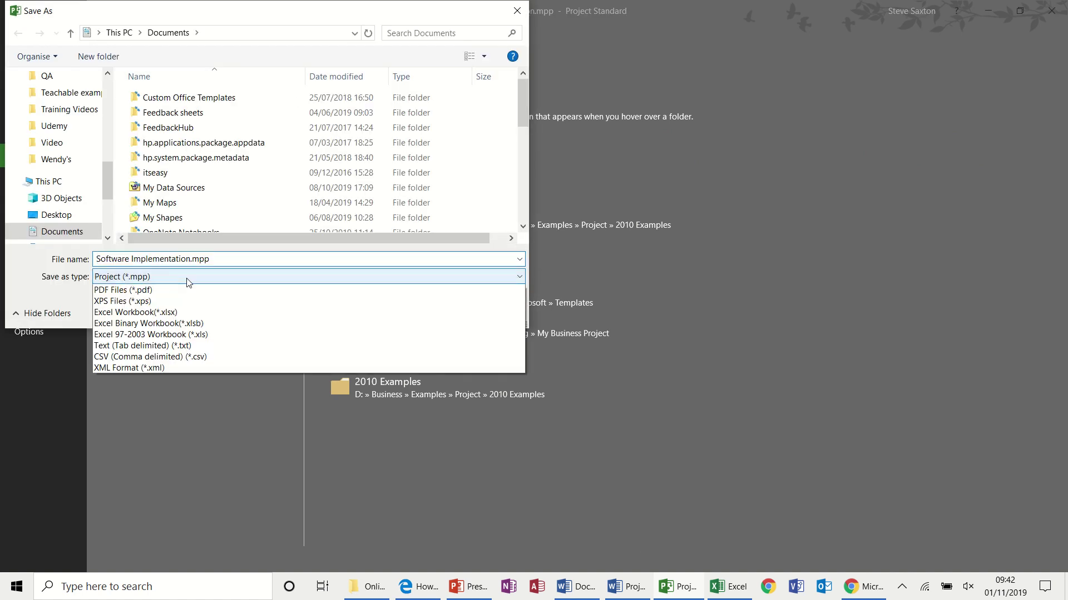
pyautogui.click(155, 356)
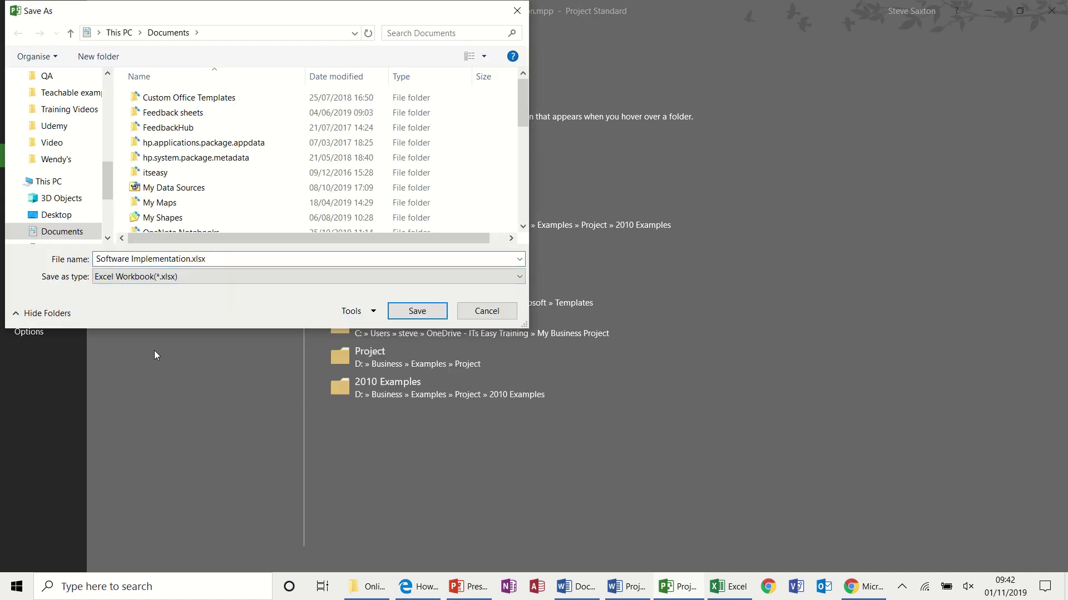
pyautogui.click(74, 217)
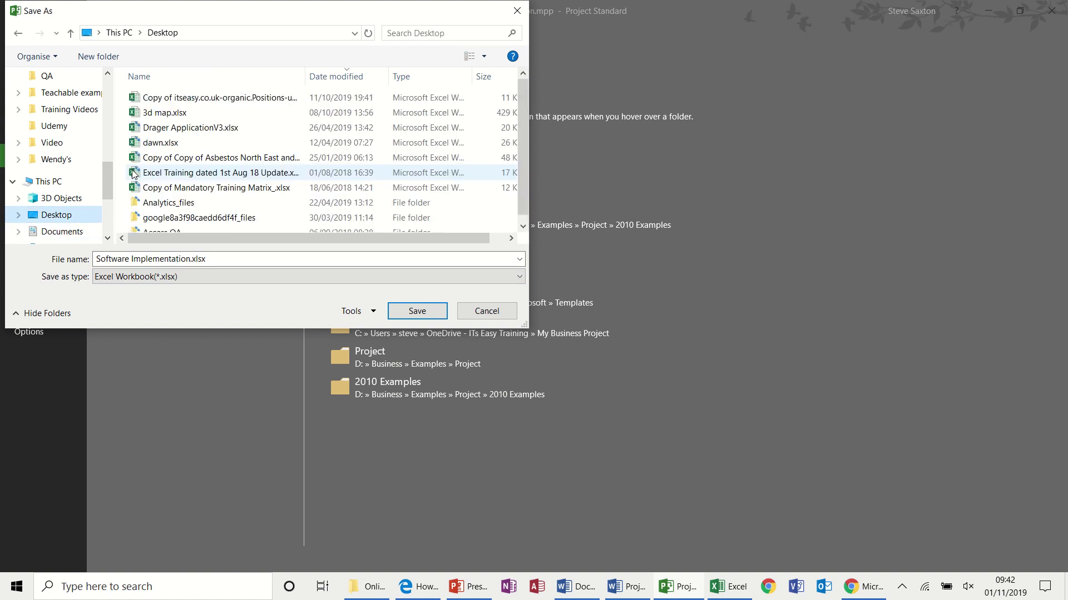
pyautogui.click(204, 101)
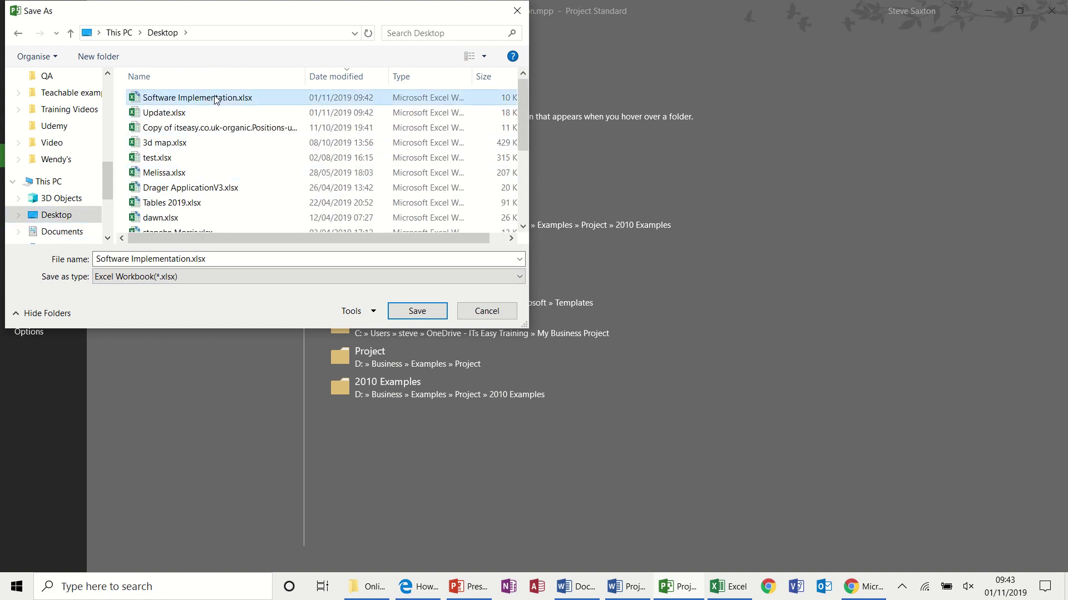
pyautogui.click(418, 315)
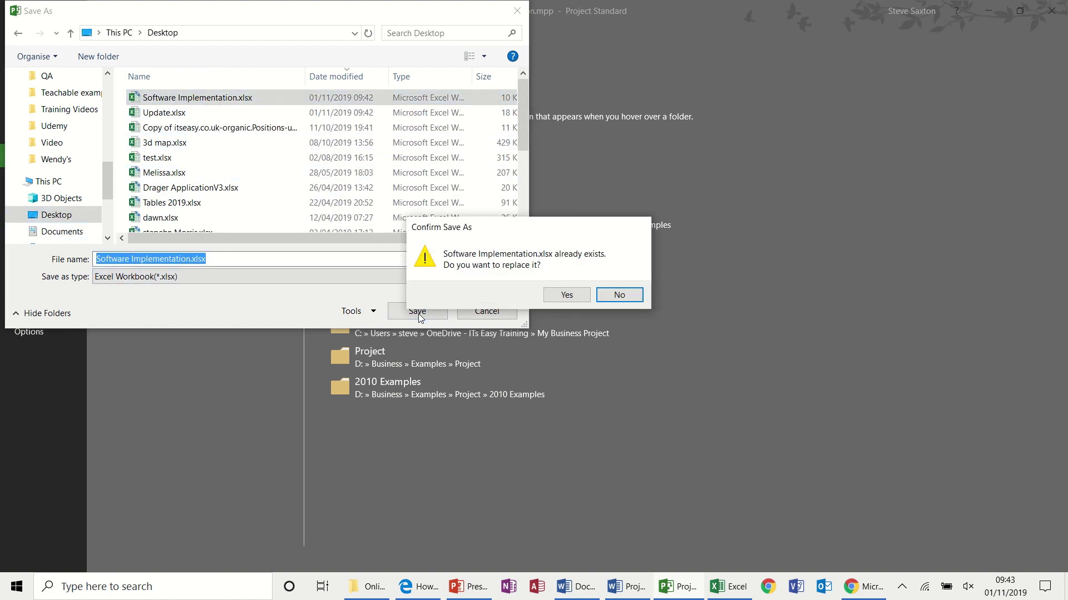
pyautogui.click(562, 299)
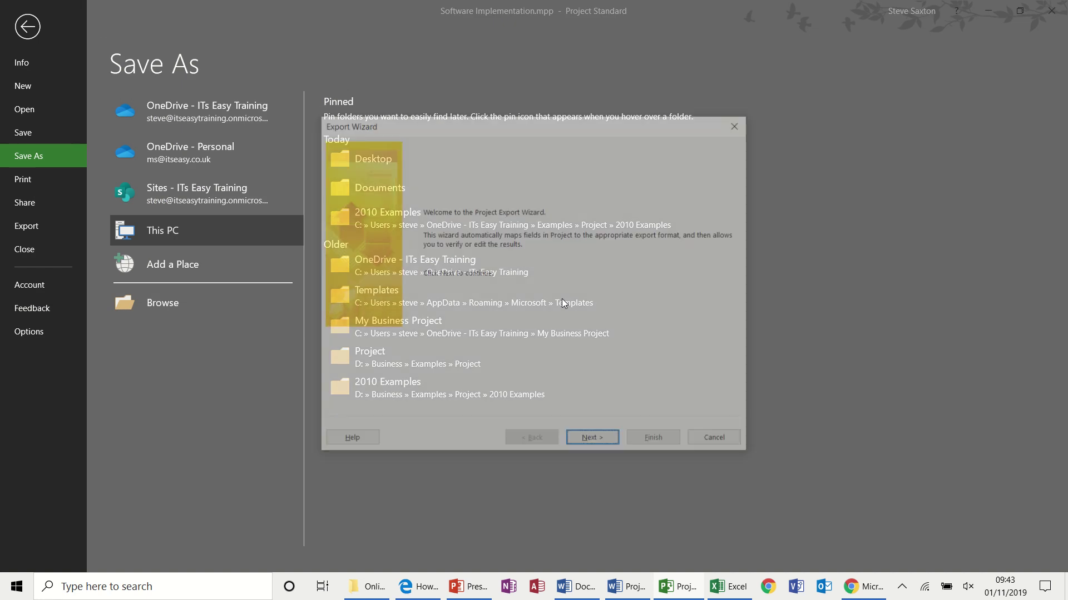
# - Complete the Export Wizard using the existing steve3 map
pyautogui.click(594, 443)
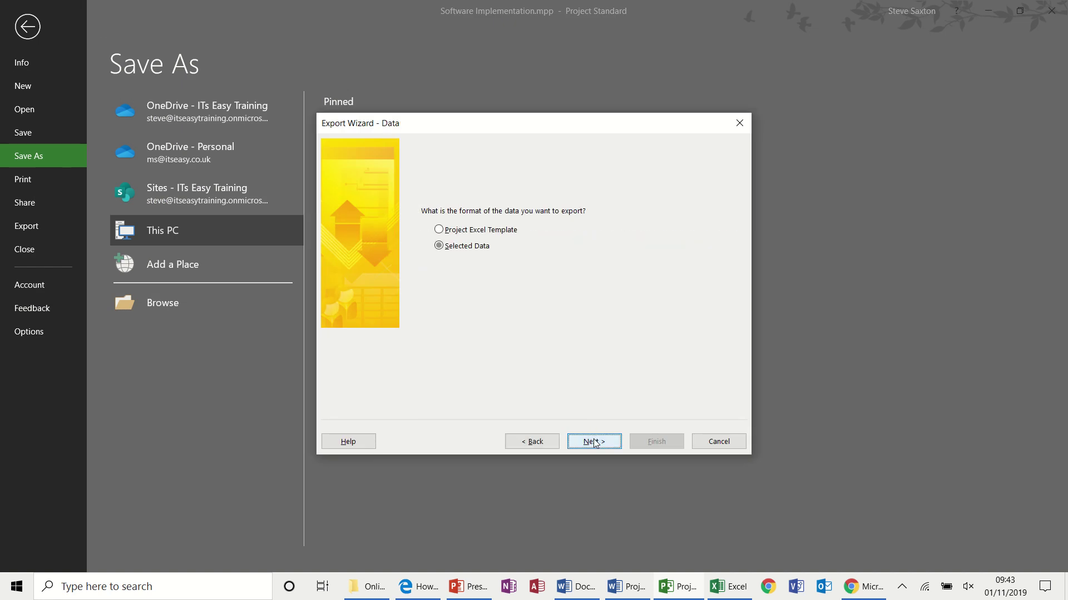
pyautogui.click(594, 442)
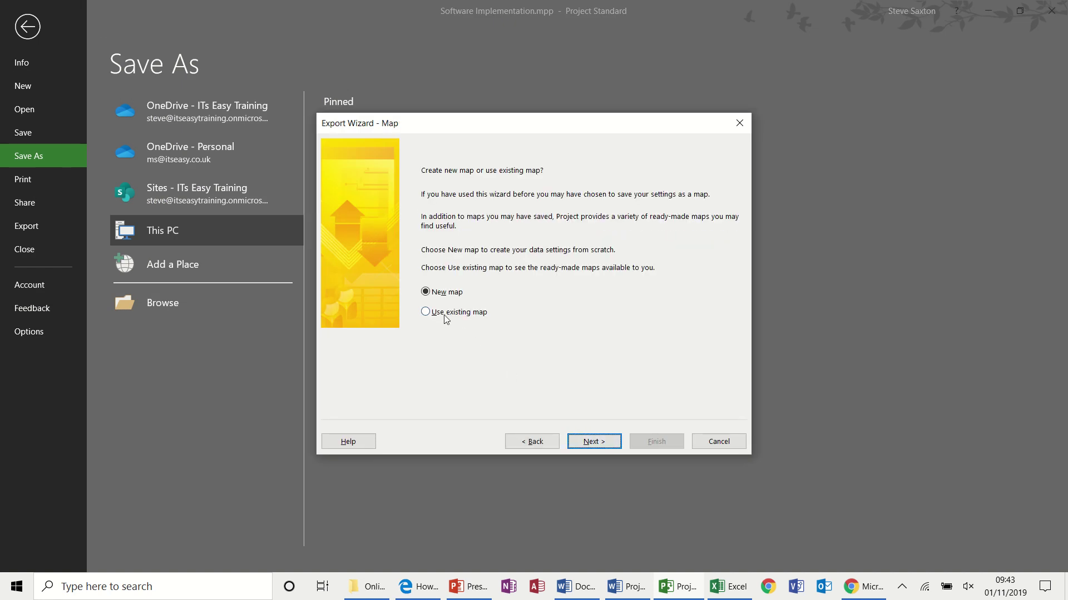
pyautogui.click(445, 313)
pyautogui.click(593, 442)
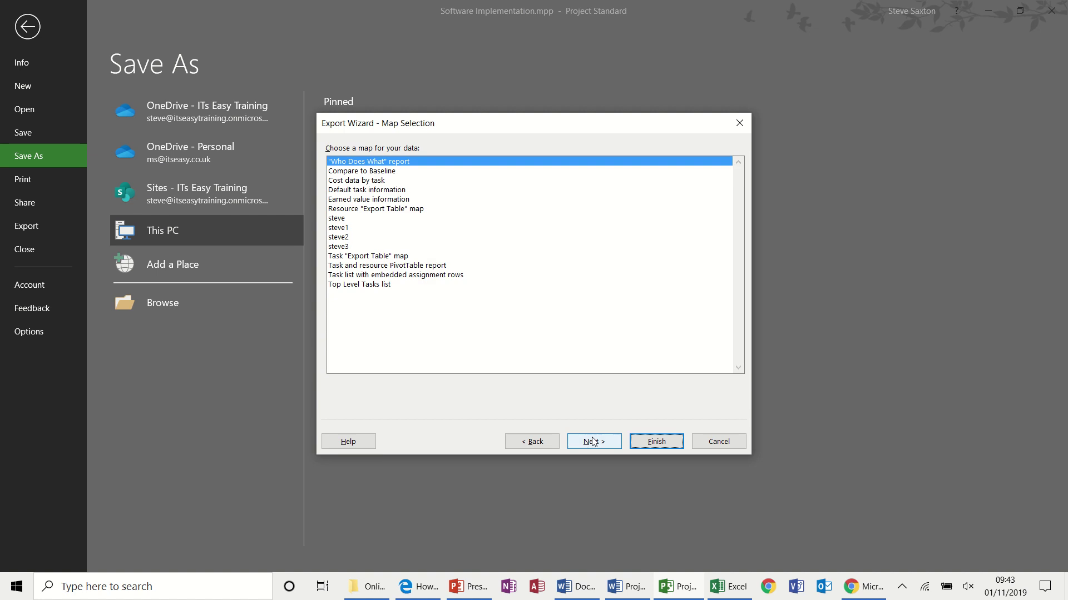
pyautogui.click(356, 247)
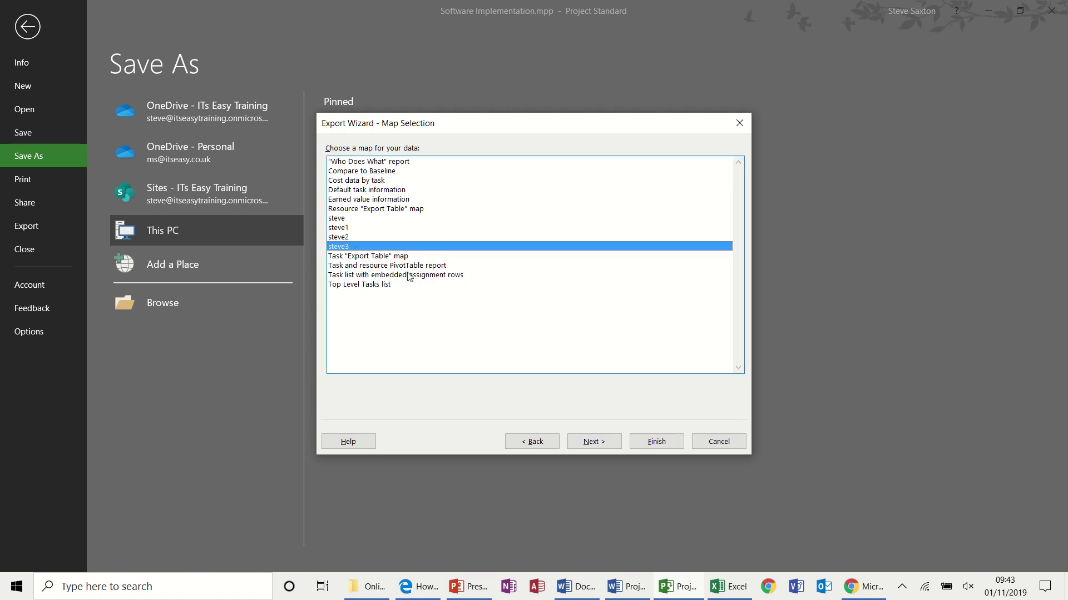
pyautogui.click(646, 440)
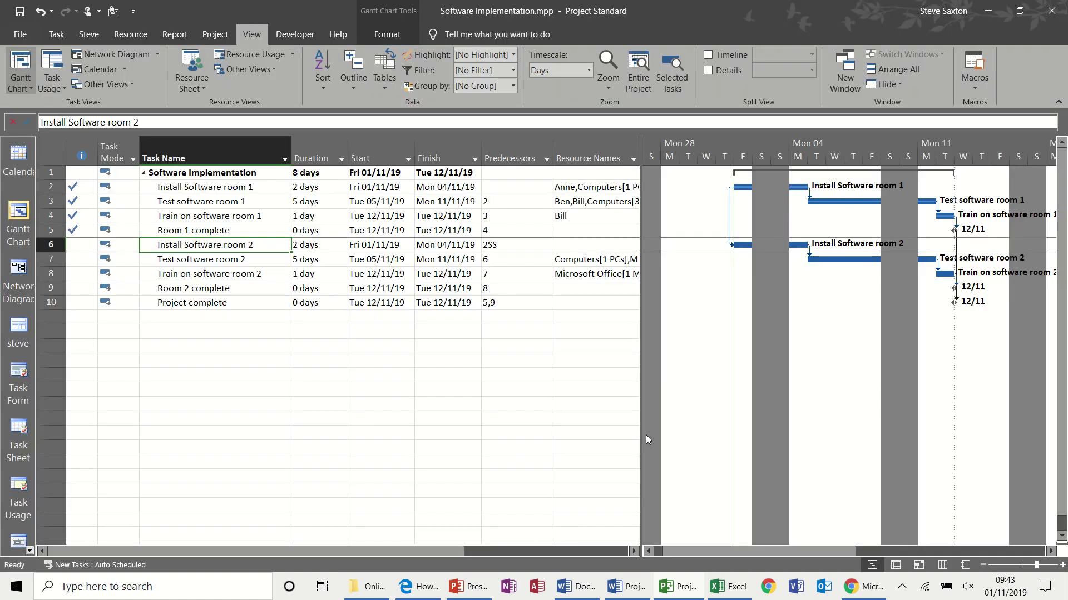
# - Open Software Implementation.xlsx from the desktop in Excel
pyautogui.click(1061, 589)
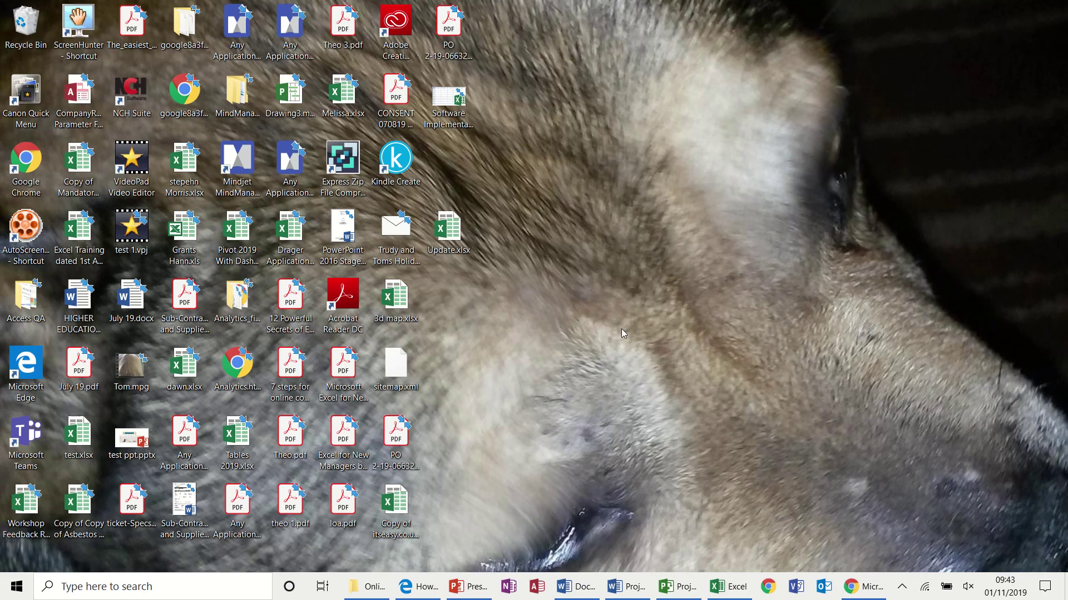
pyautogui.click(454, 111)
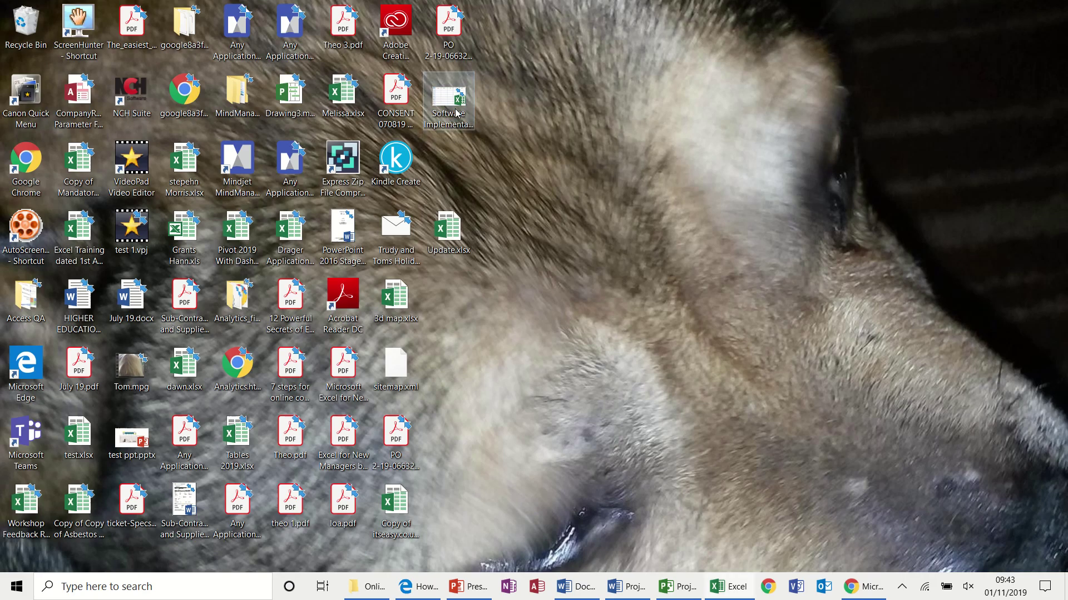
pyautogui.doubleClick(454, 111)
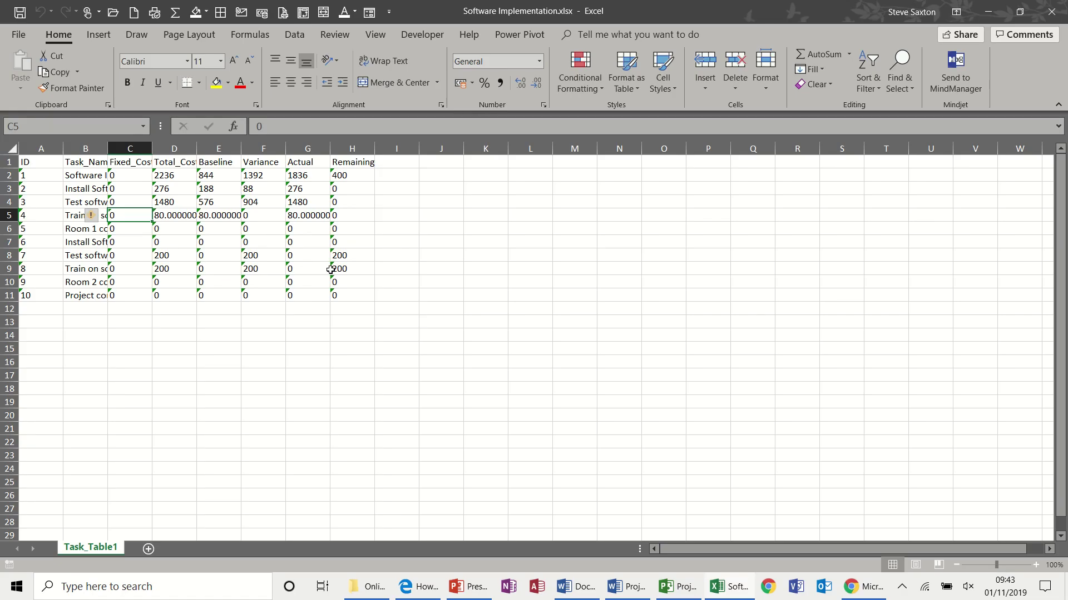
# - Convert the text costs in C2:H11 to numbers and apply £ Accounting format
pyautogui.moveTo(134, 177); pyautogui.dragTo(341, 297)
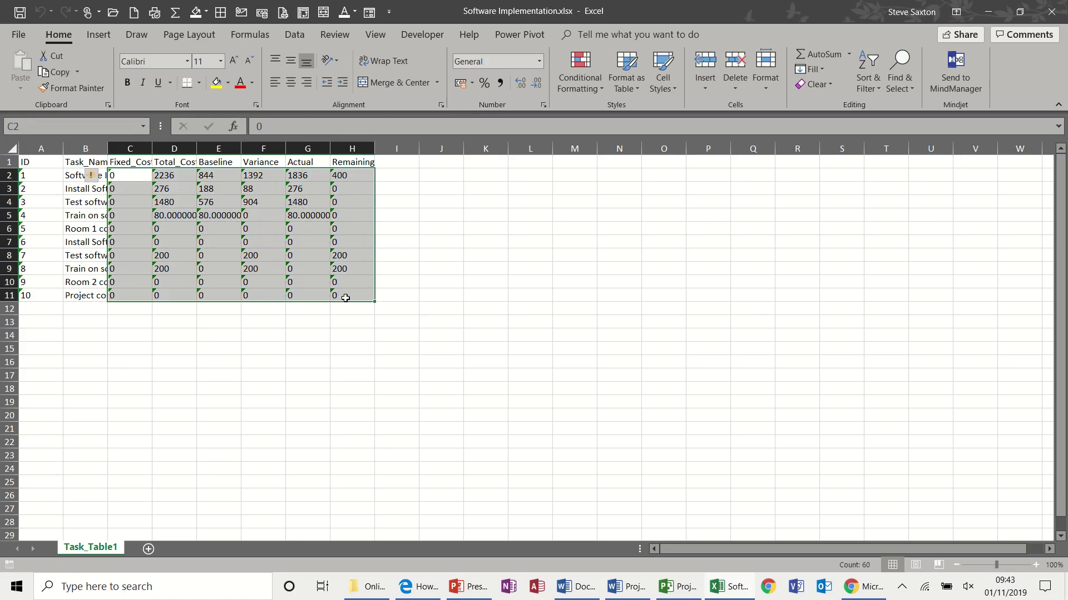
pyautogui.click(100, 177)
pyautogui.click(89, 214)
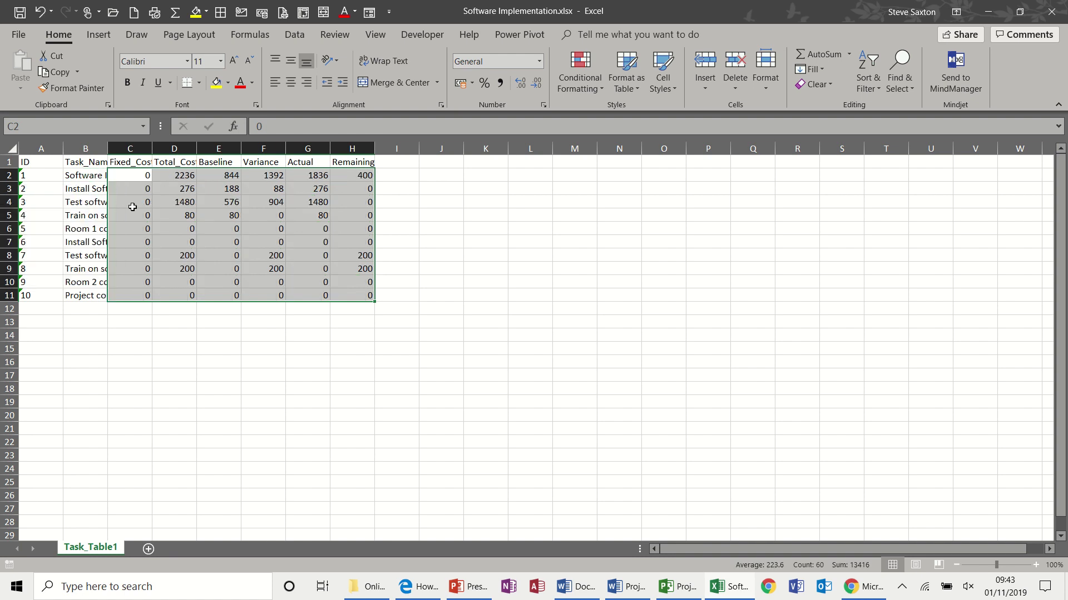
pyautogui.click(461, 83)
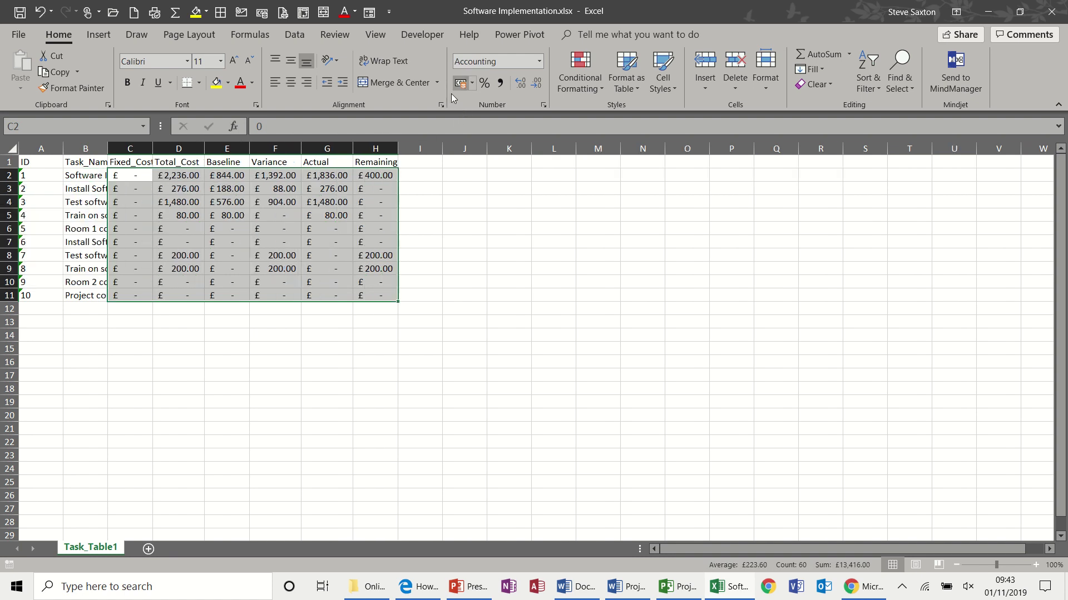
pyautogui.click(206, 225)
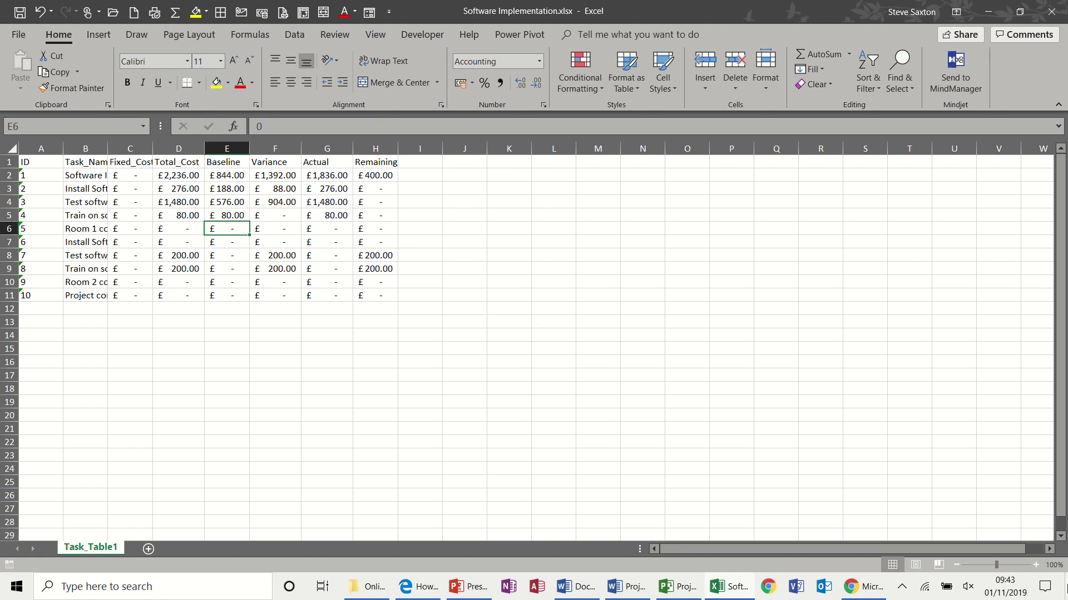
# - Return to the desktop
pyautogui.click(1065, 594)
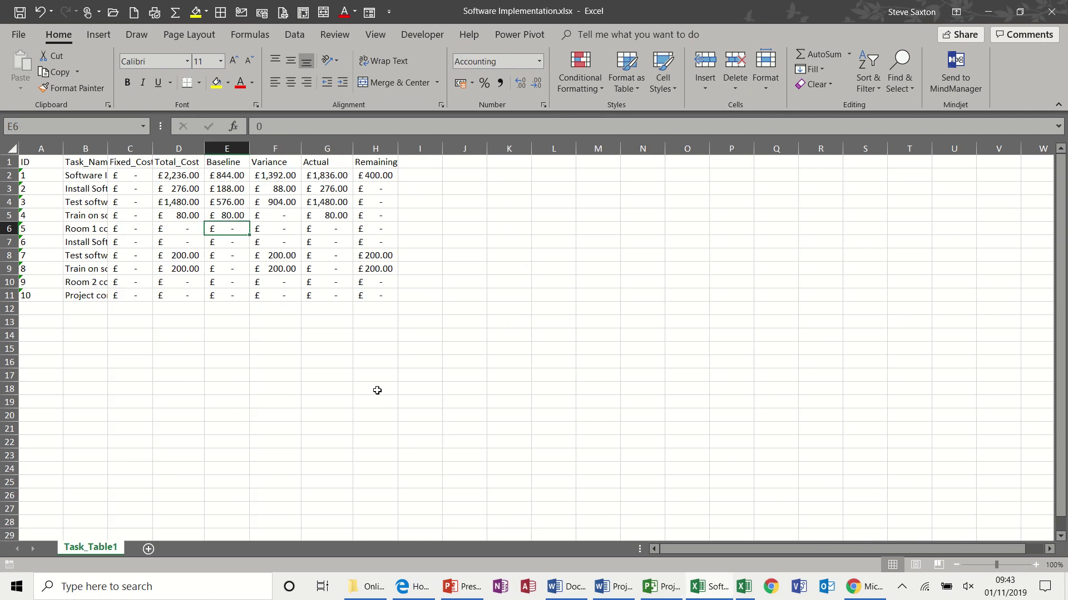
# - Save and close the Excel workbook, returning to the Project schedule
pyautogui.hotkey('ctrl', 'w')
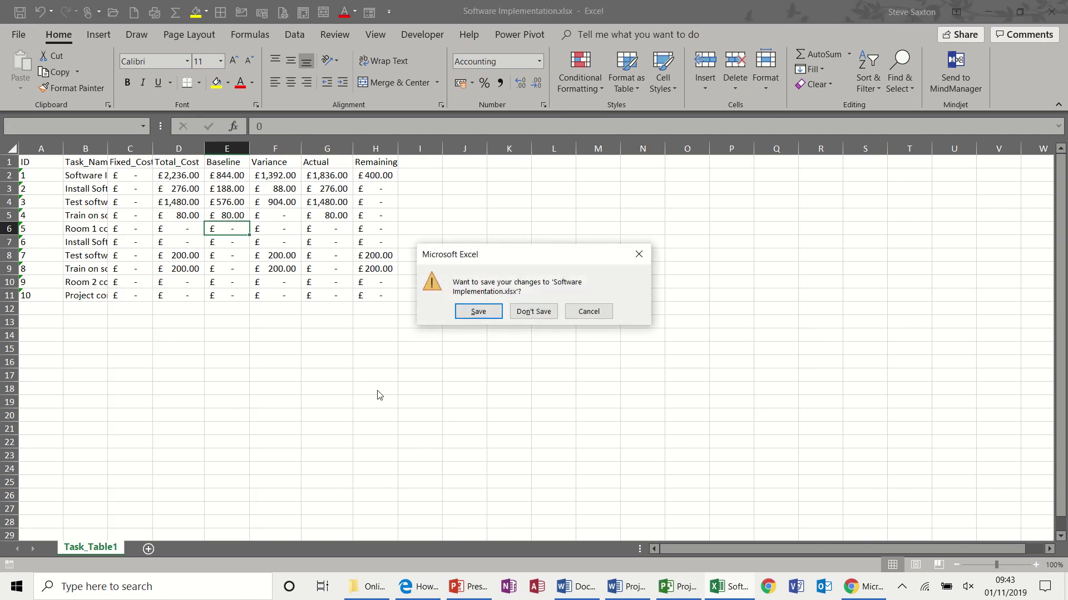
pyautogui.click(467, 313)
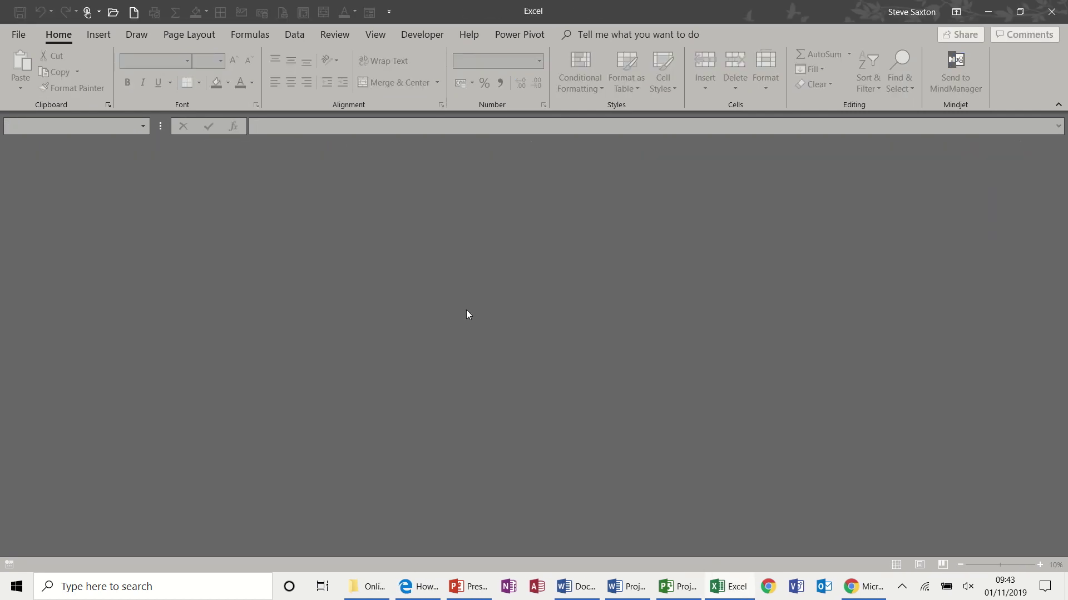
pyautogui.click(677, 587)
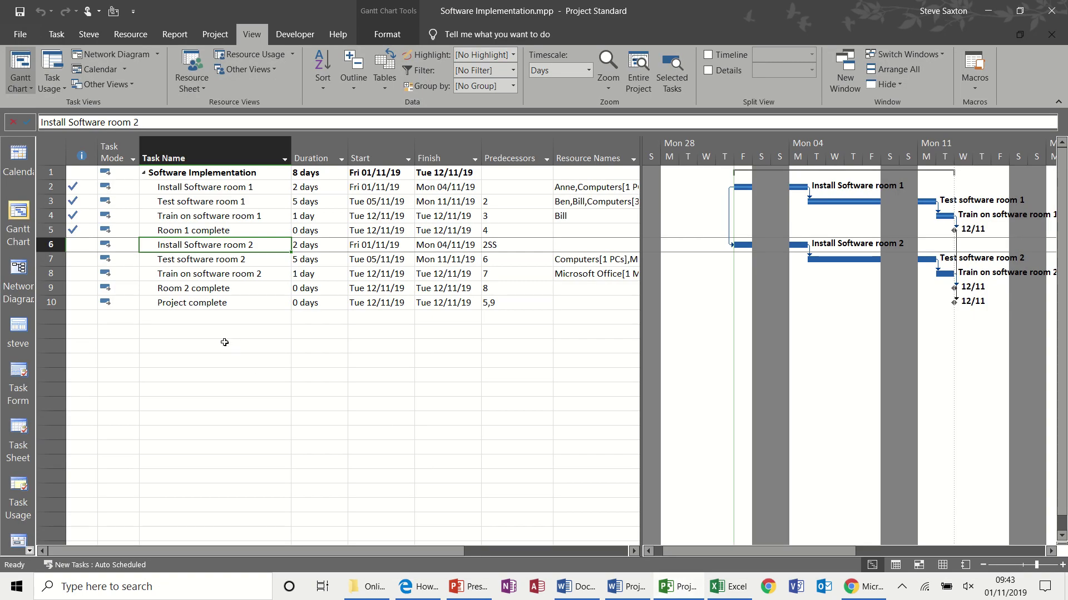
# - Clear the Resource Names of Train on software room 2 in row 8
pyautogui.click(217, 332)
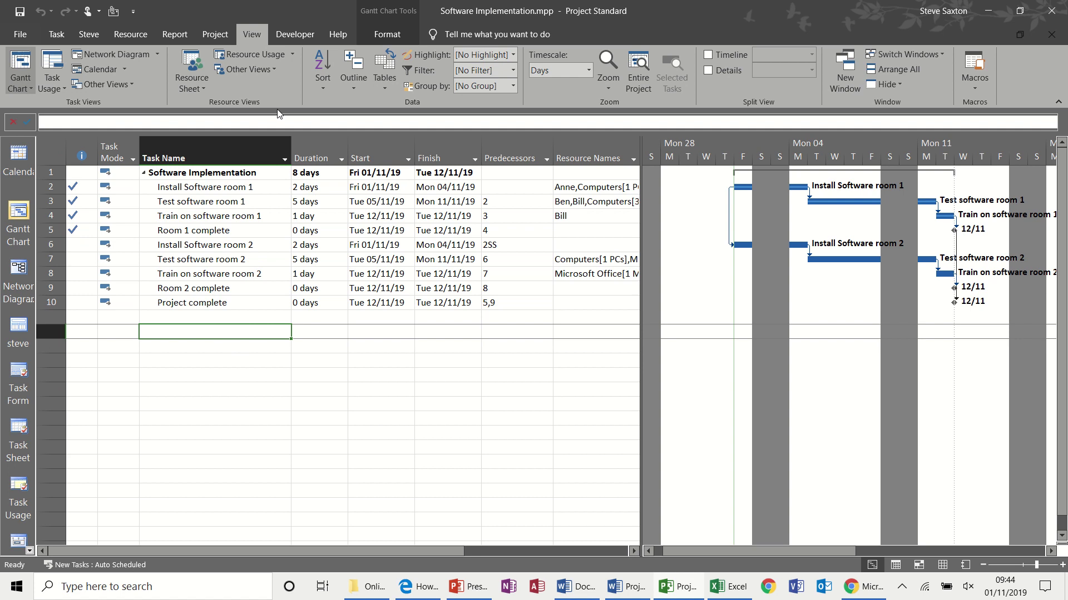
pyautogui.click(296, 34)
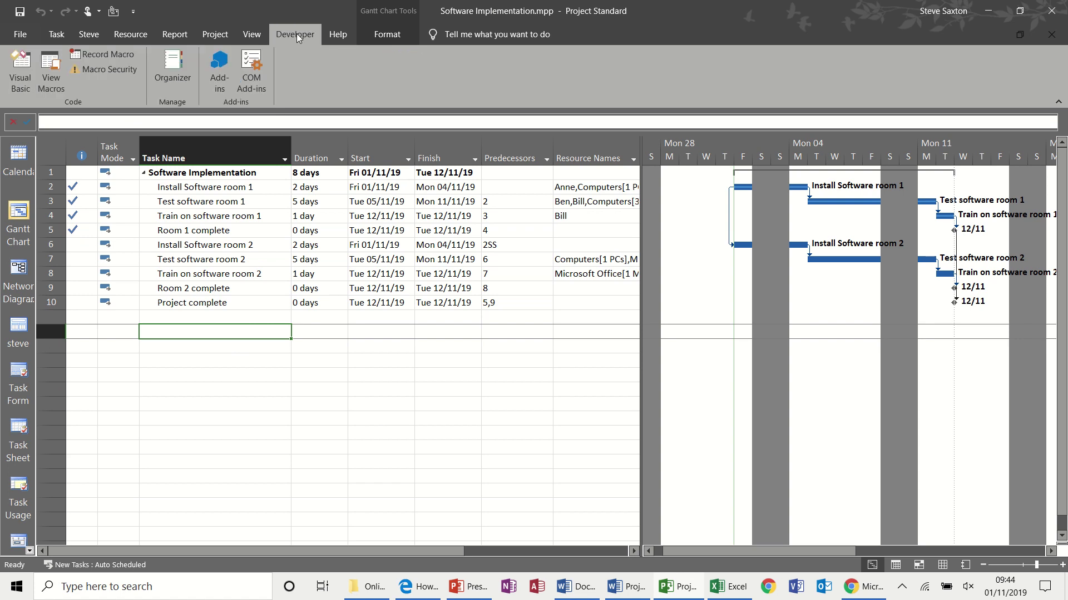
pyautogui.click(575, 275)
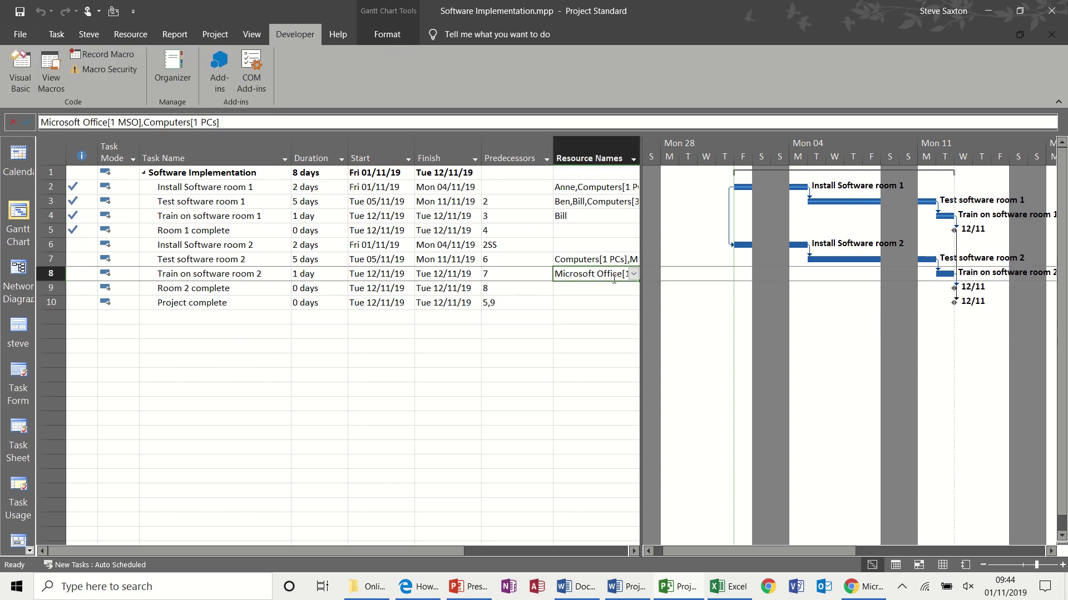
pyautogui.press('Delete')
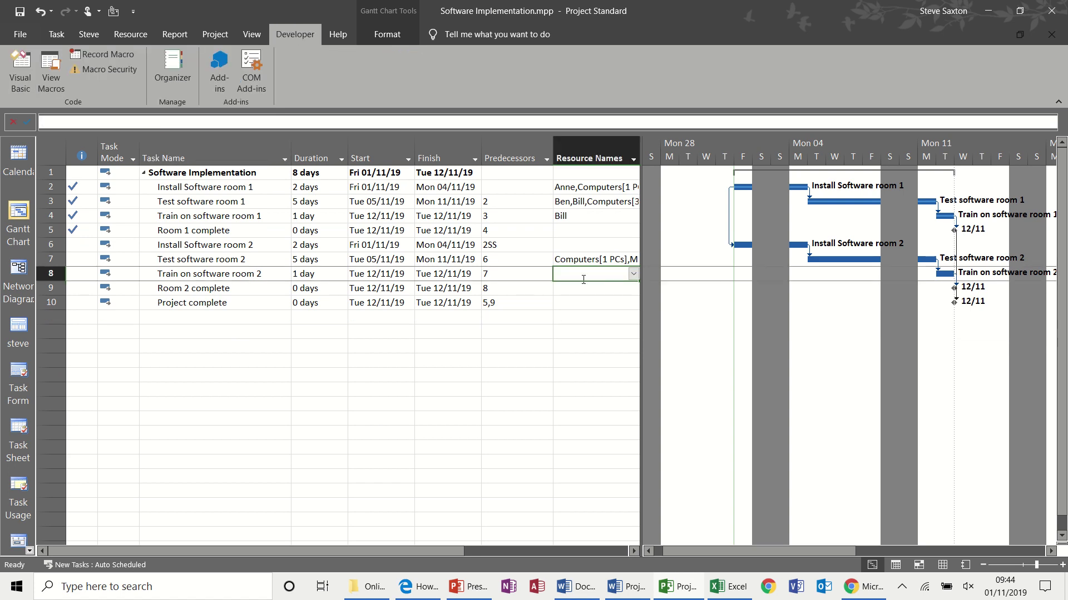
pyautogui.click(311, 329)
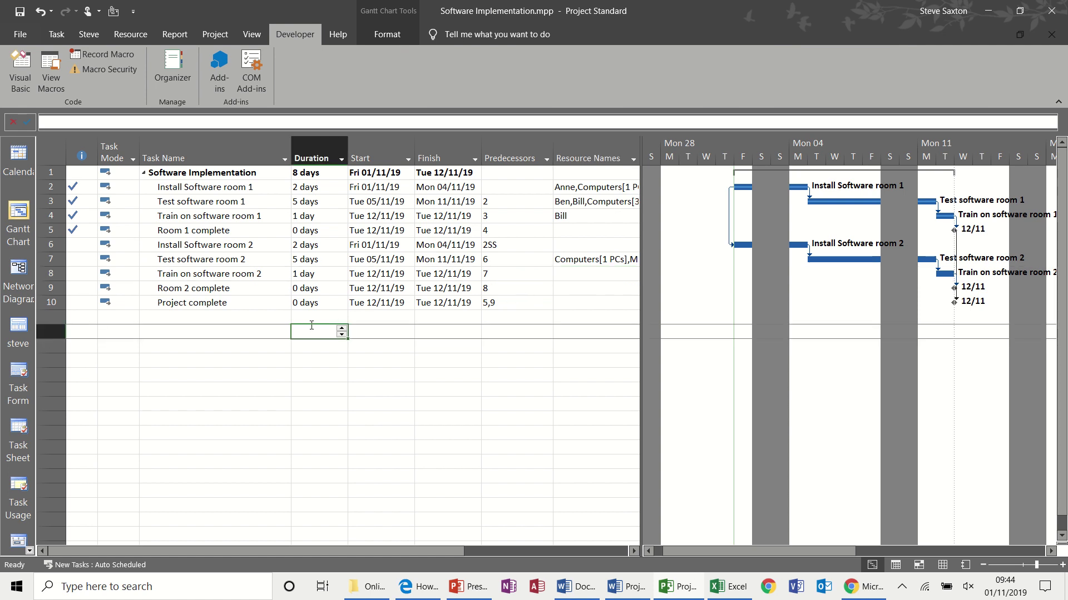
# - Start recording a new macro named Output
pyautogui.click(118, 55)
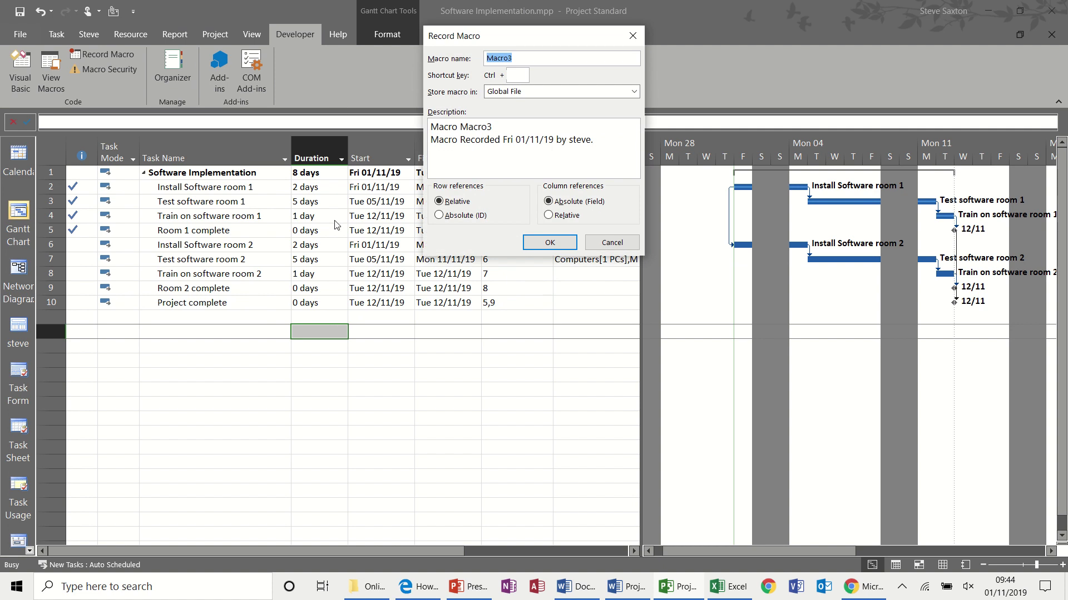
pyautogui.write('Output')
pyautogui.click(557, 244)
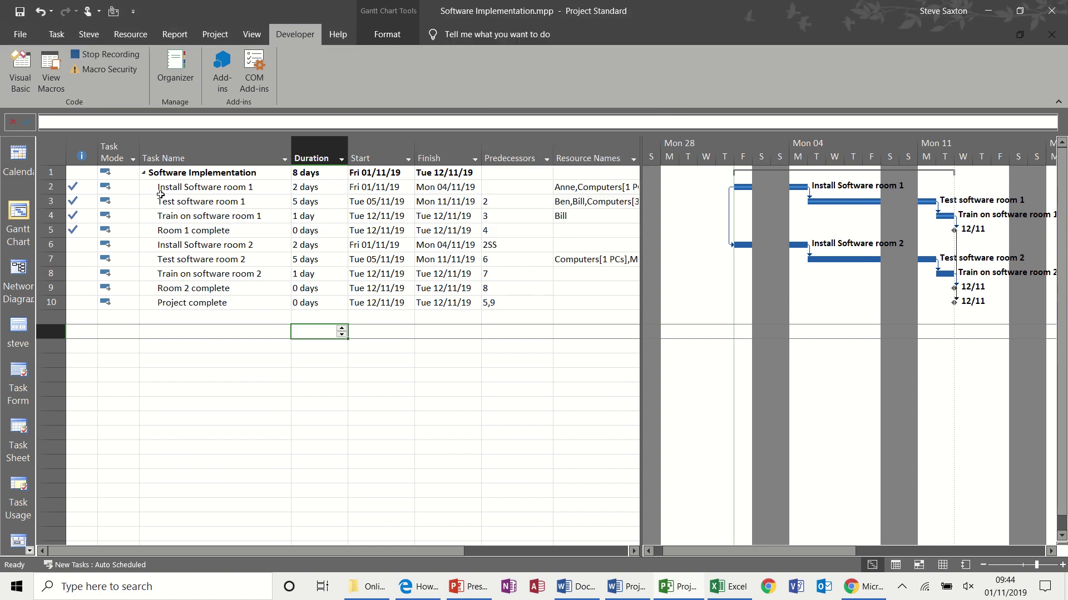
# - Save the project as an Excel Workbook replacing Software Implementation.xlsx on the Desktop
pyautogui.click(22, 35)
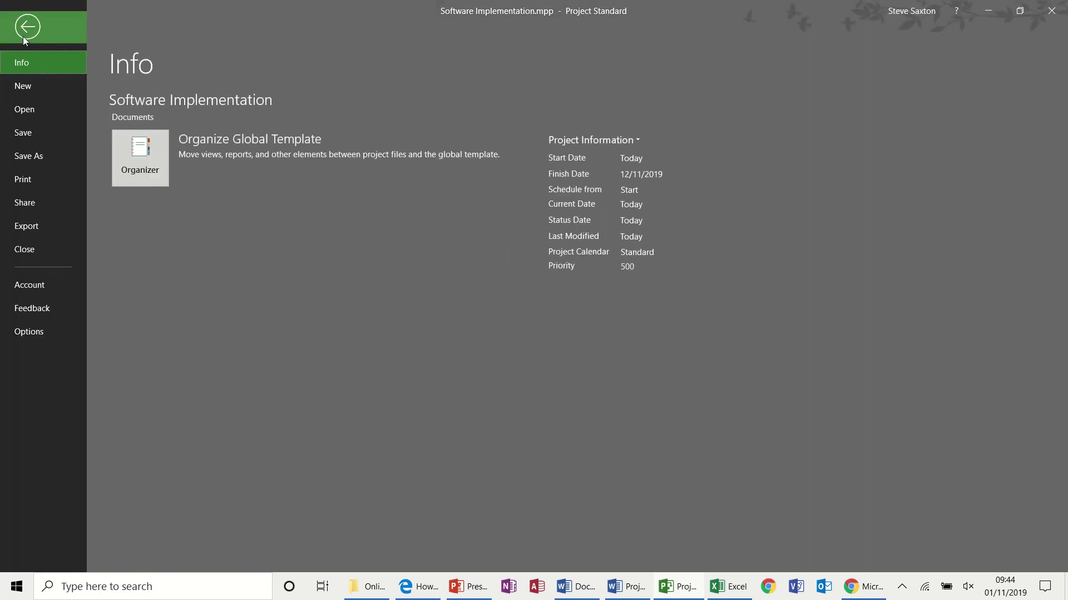
pyautogui.click(35, 154)
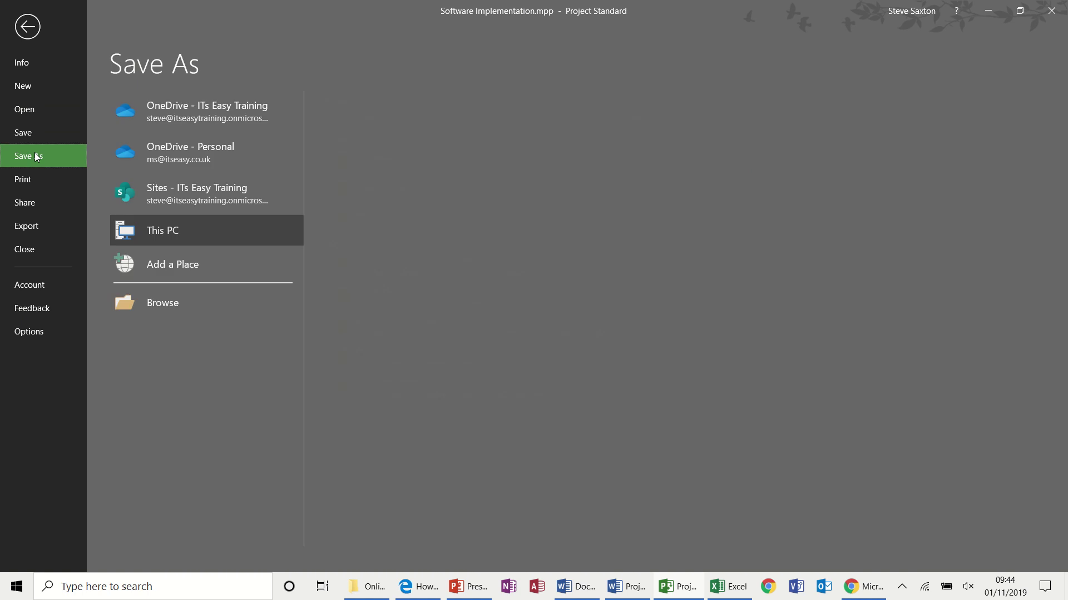
pyautogui.click(159, 302)
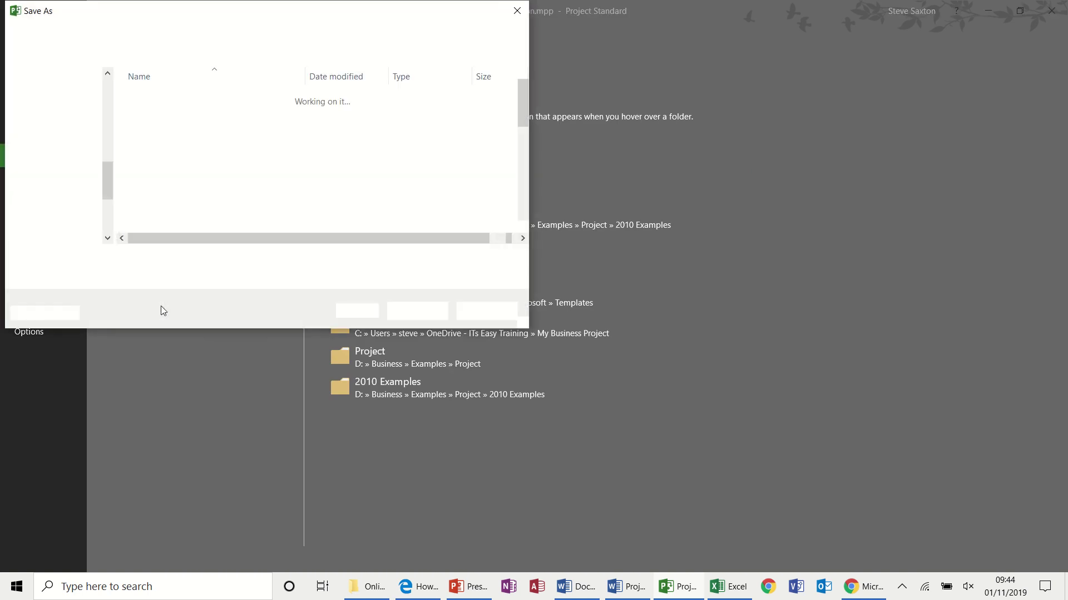
pyautogui.click(185, 278)
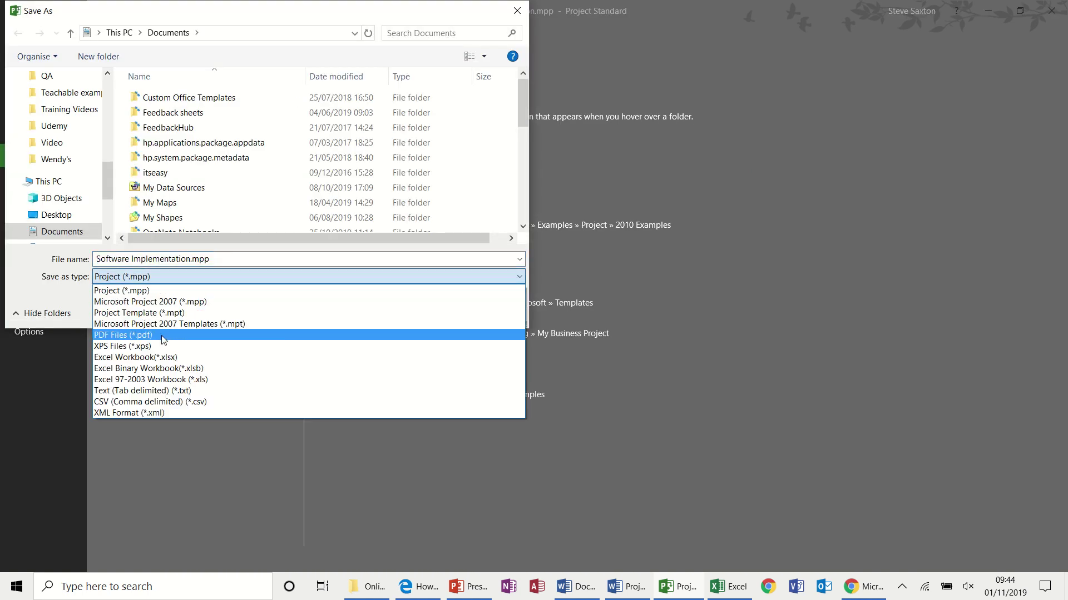
pyautogui.click(159, 357)
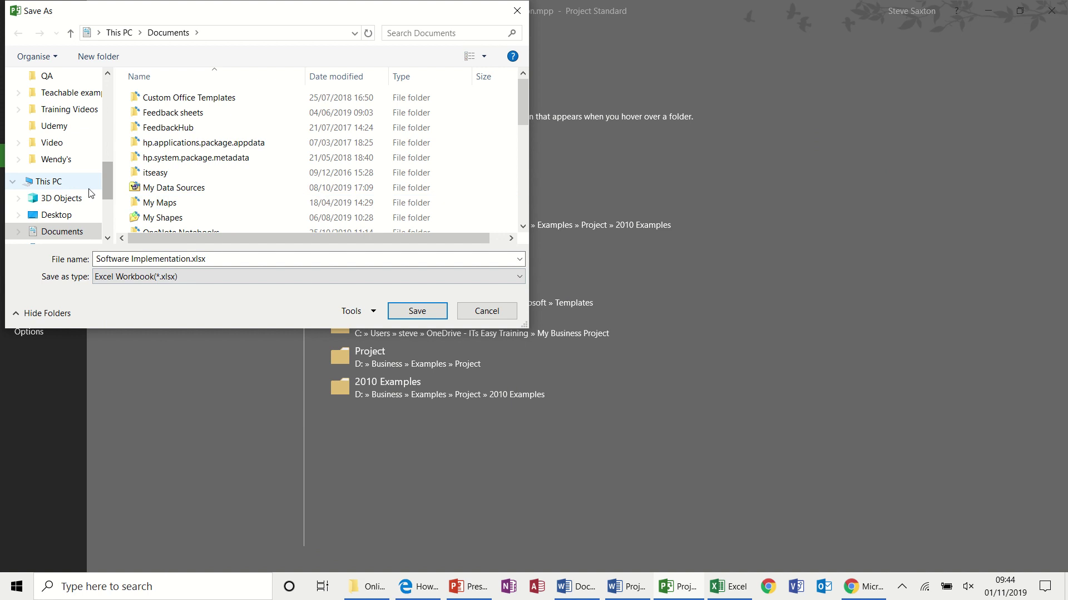
pyautogui.click(64, 217)
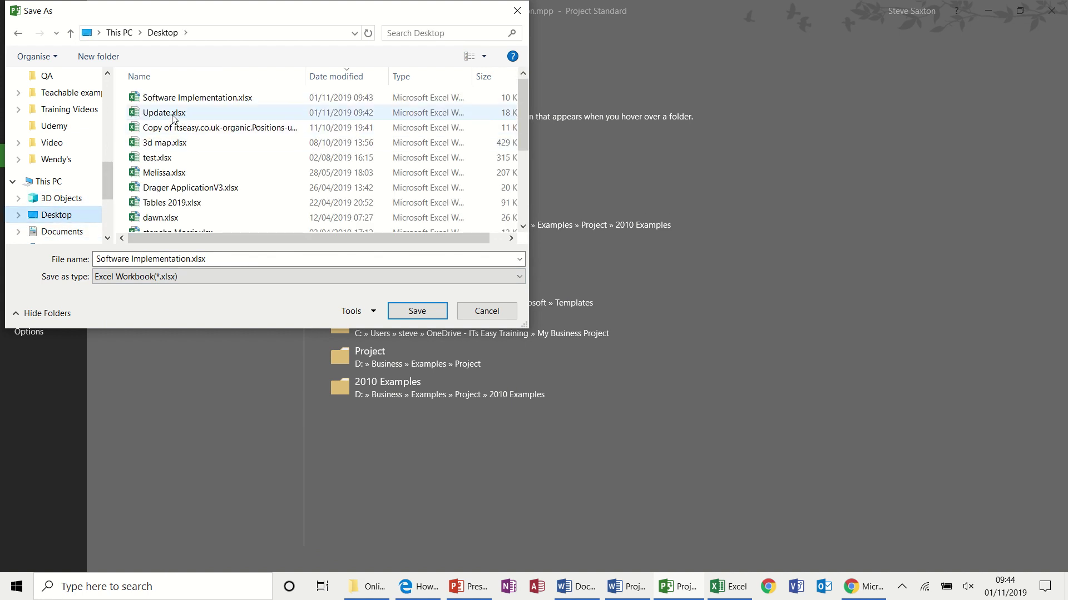
pyautogui.click(201, 100)
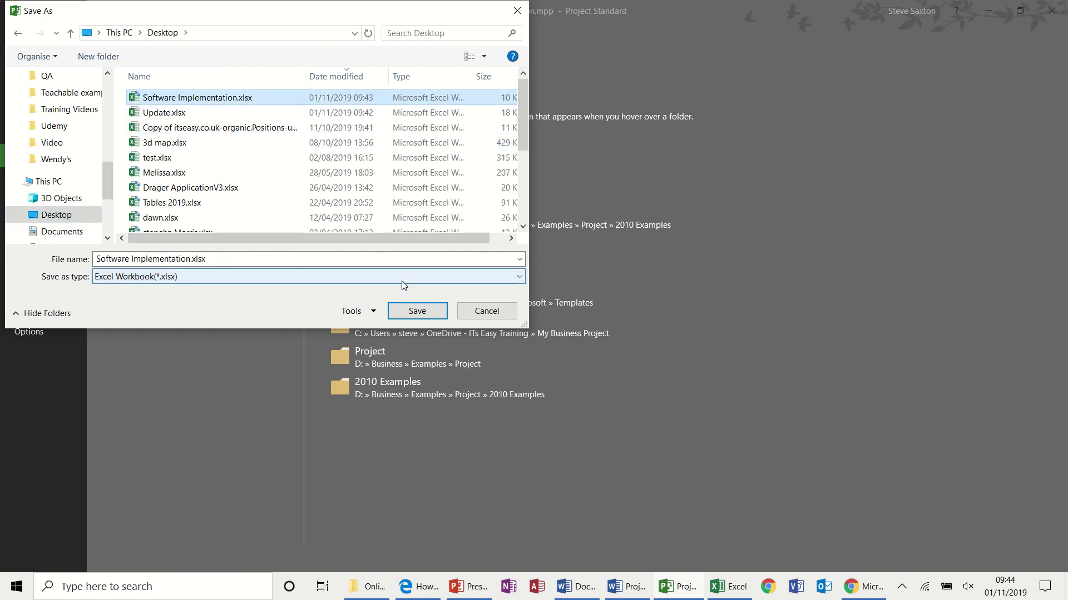
pyautogui.click(413, 314)
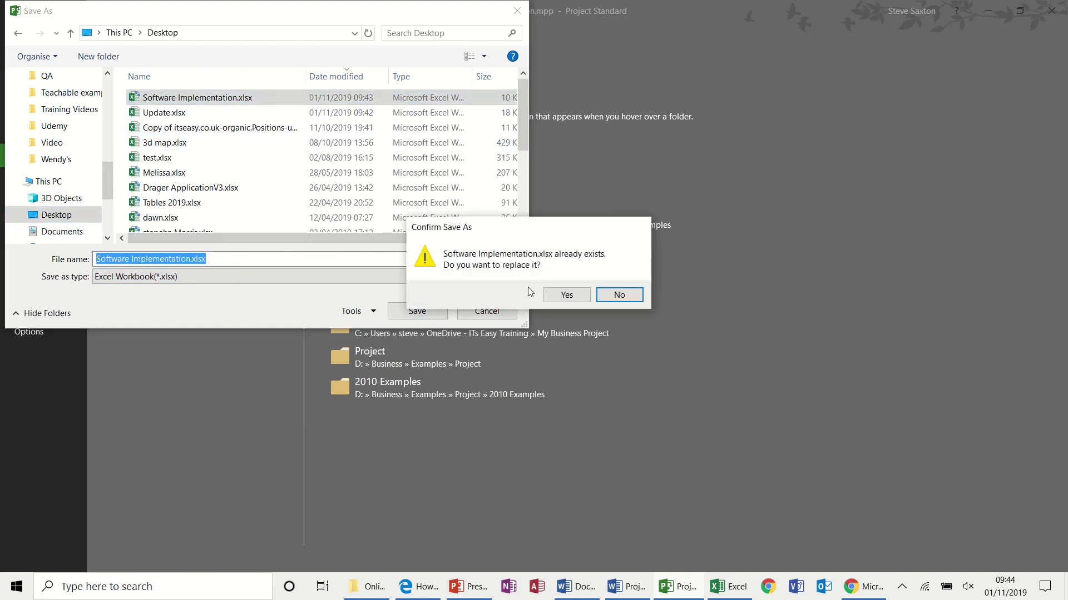
pyautogui.click(560, 297)
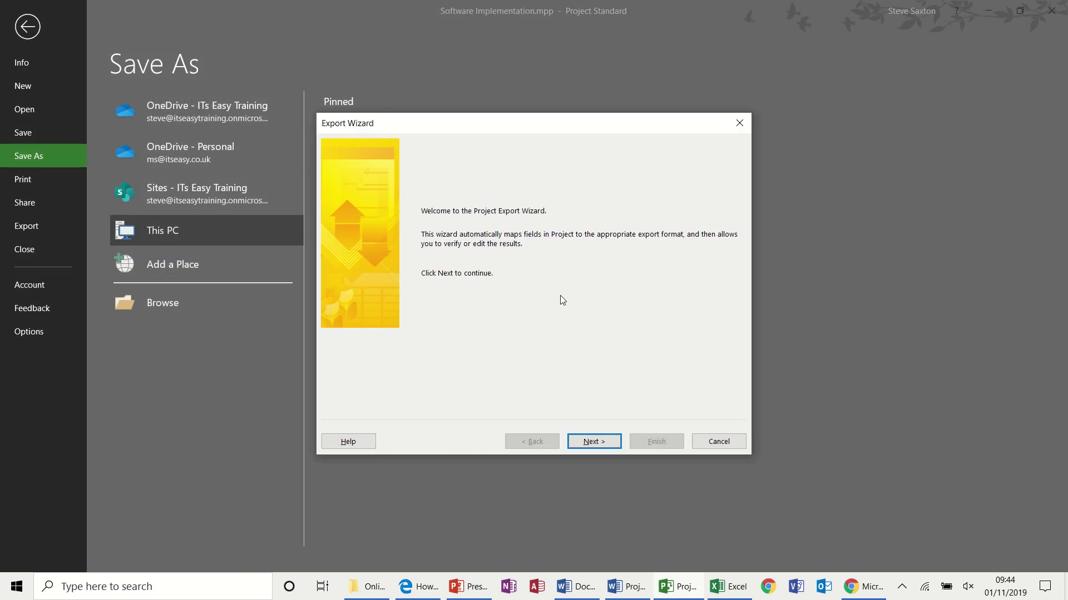
# - Finish the Export Wizard with the saved steve3 map
pyautogui.click(597, 442)
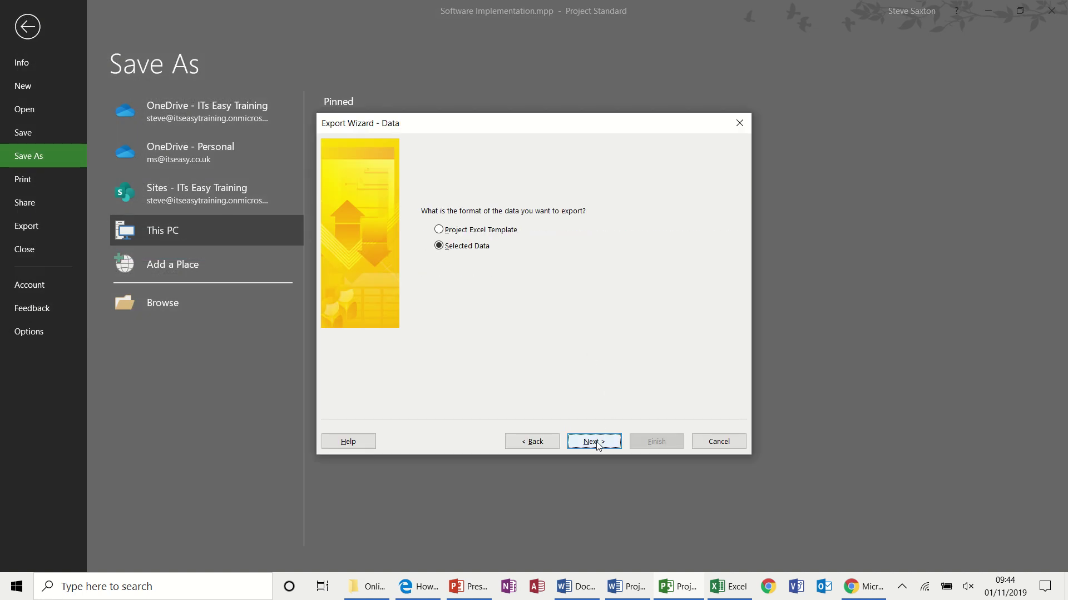
pyautogui.click(596, 444)
pyautogui.click(459, 313)
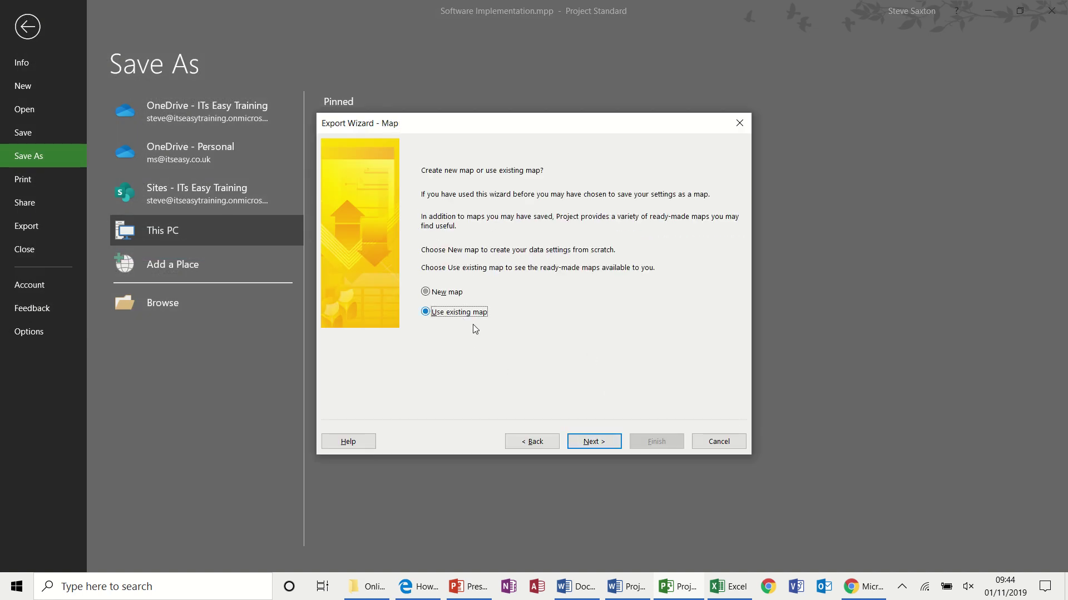
pyautogui.click(599, 435)
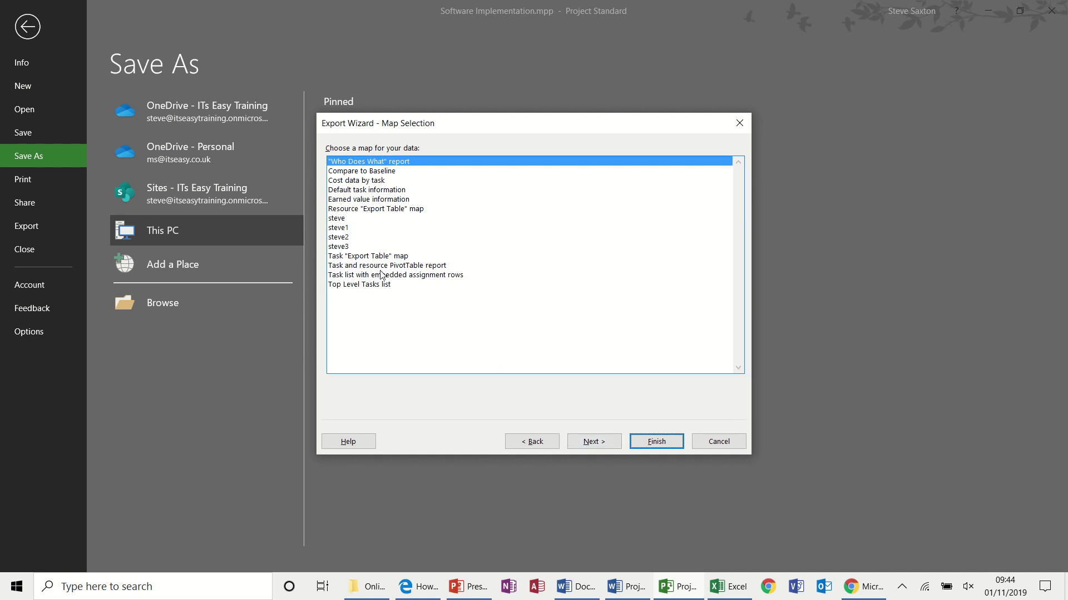
pyautogui.click(348, 247)
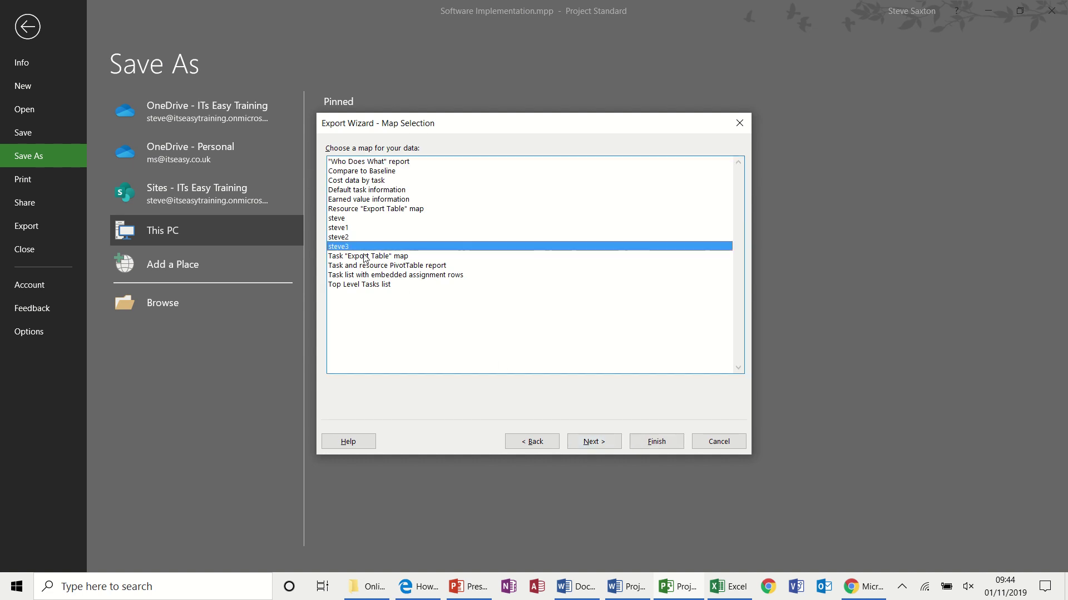
pyautogui.click(643, 439)
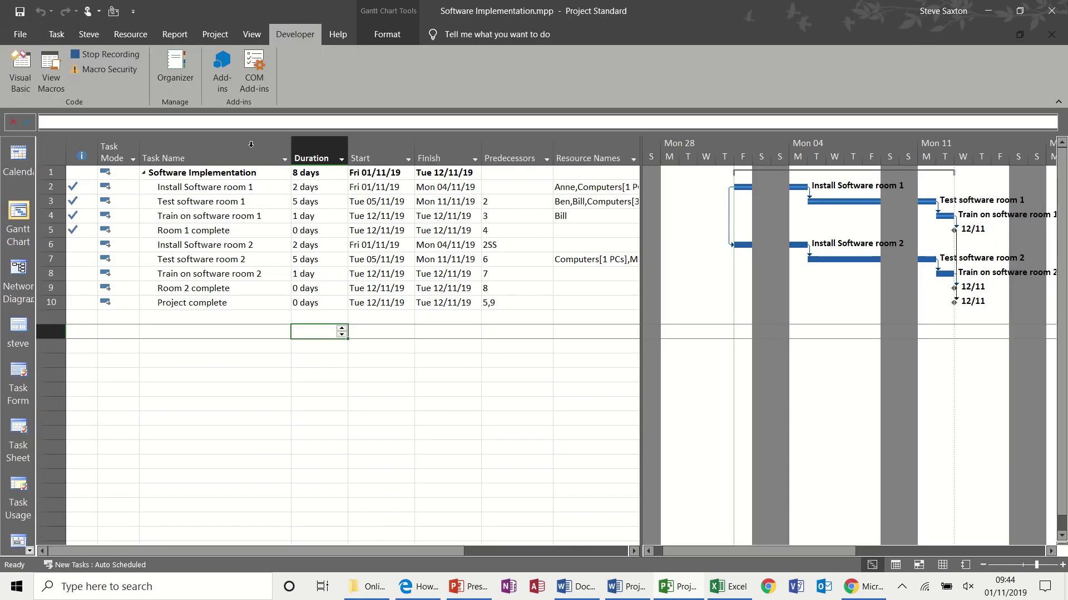
# - Stop recording and add the Output macro to the Quick Access Toolbar
pyautogui.click(114, 52)
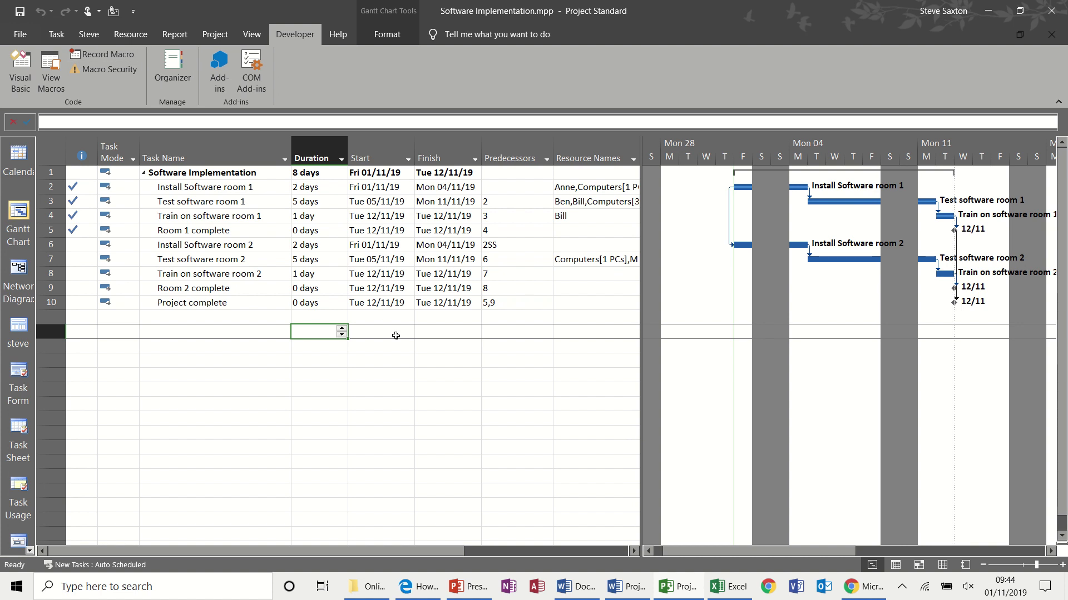
pyautogui.click(133, 12)
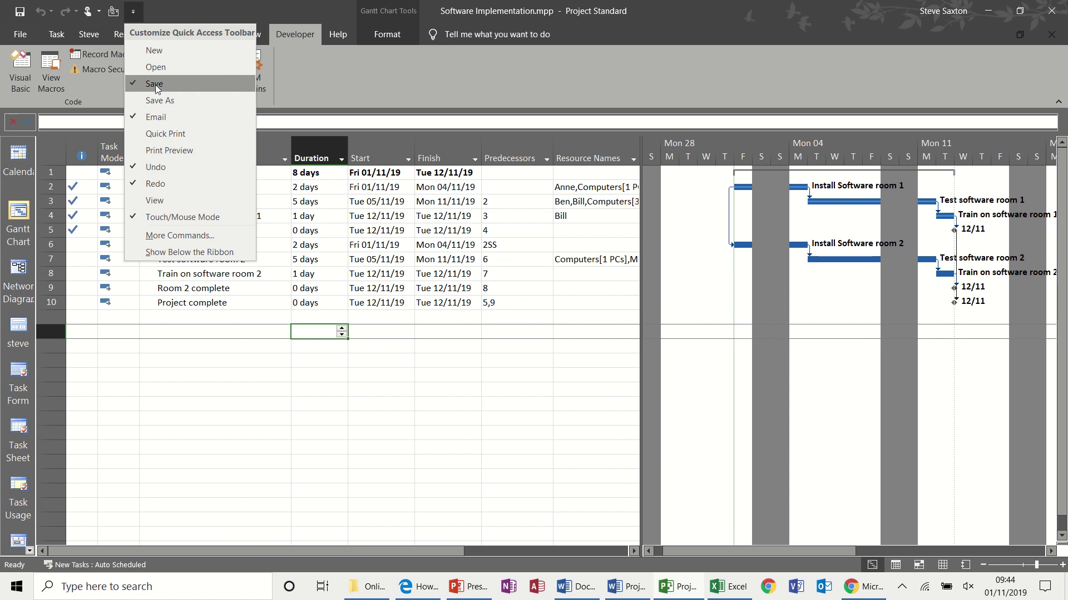
pyautogui.click(193, 236)
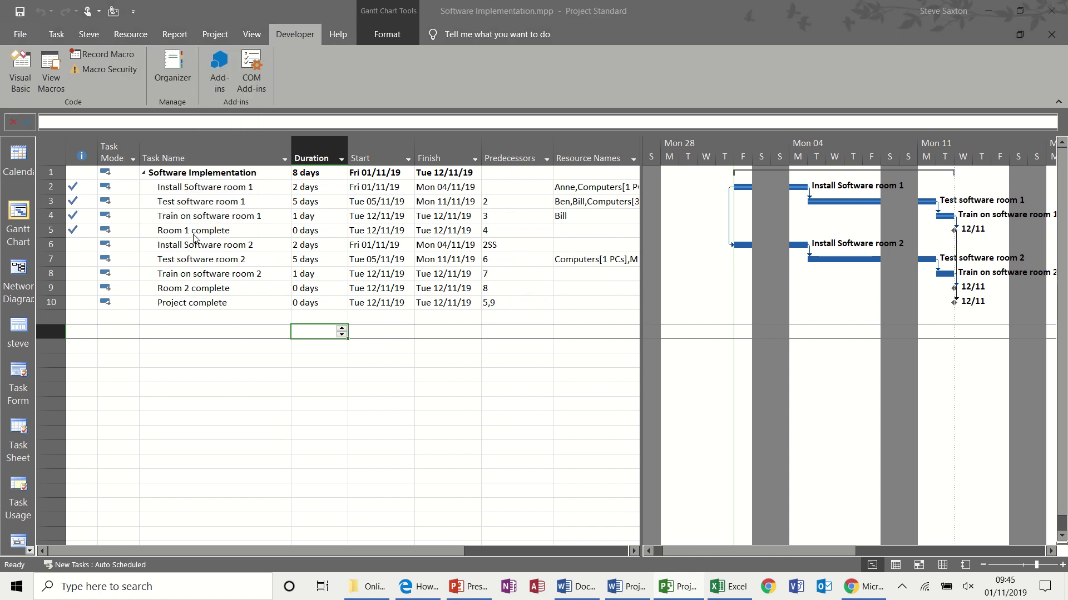
pyautogui.click(453, 132)
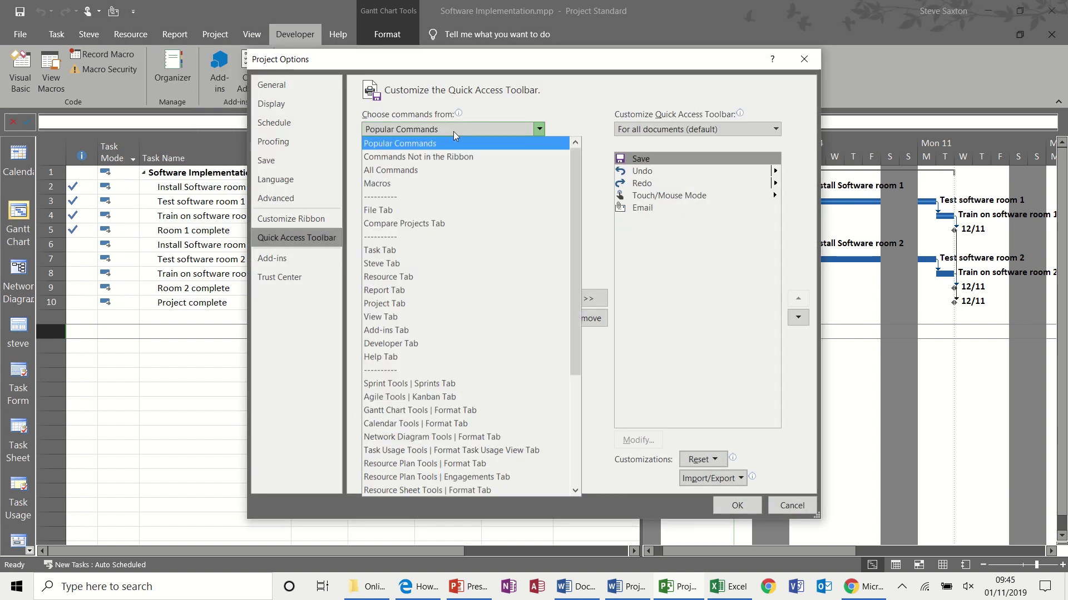
pyautogui.click(410, 184)
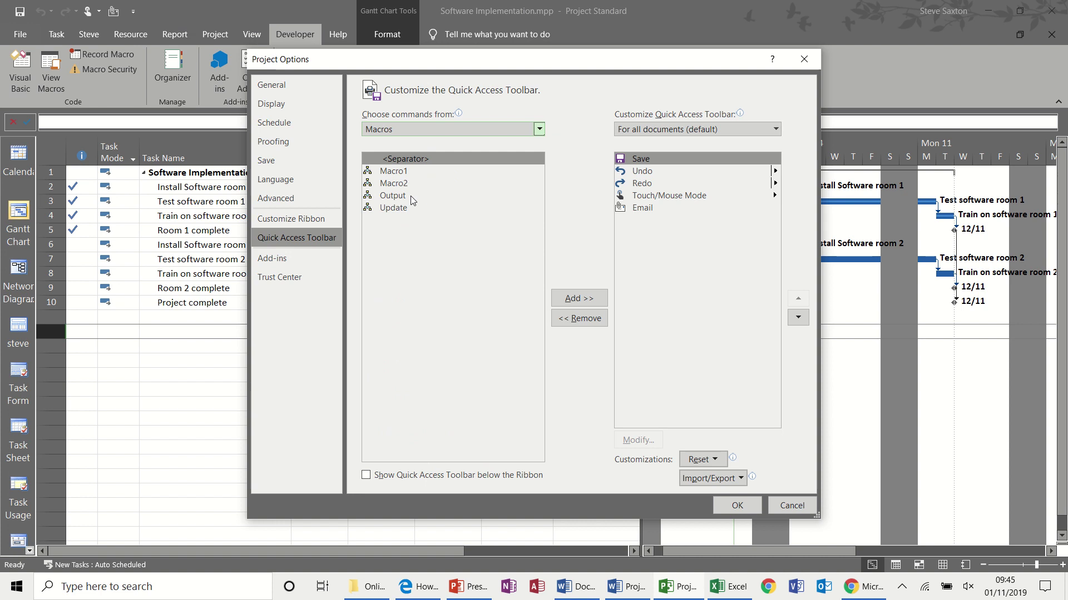
pyautogui.click(405, 199)
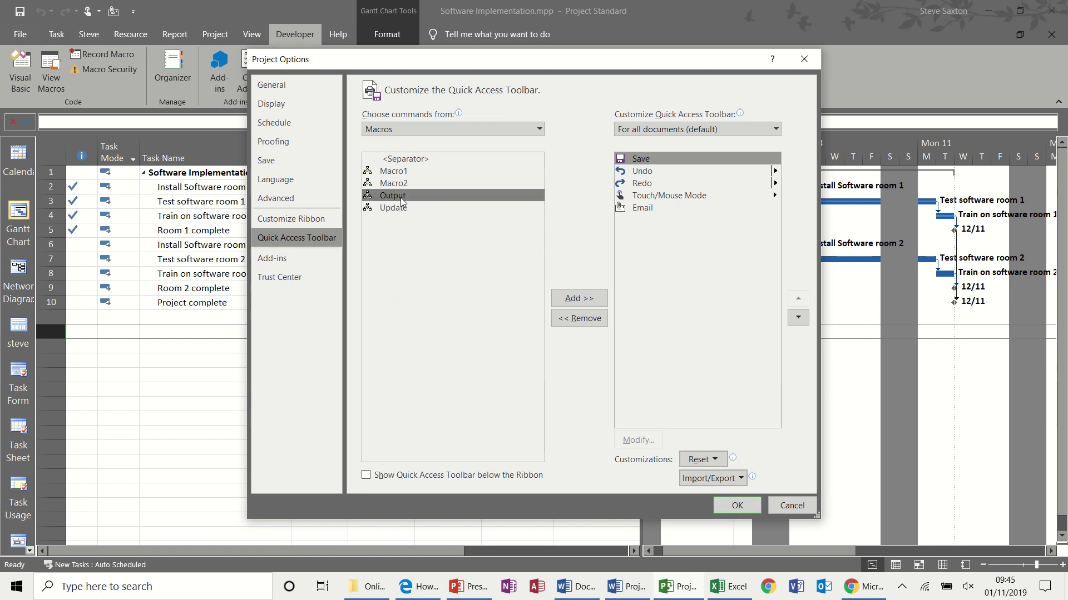
pyautogui.click(563, 295)
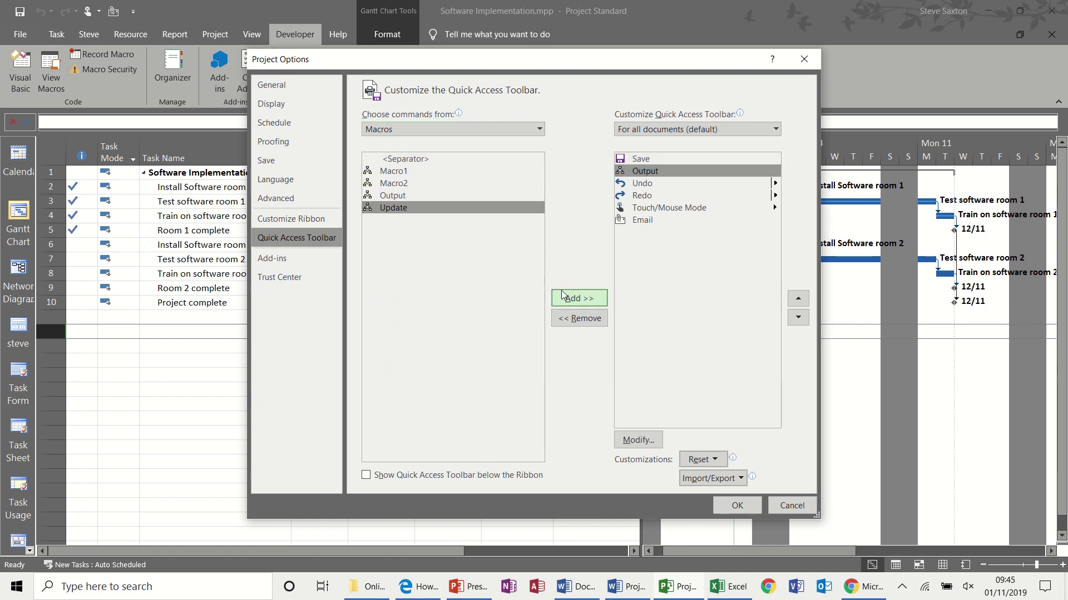
# - Give the Output button a clock symbol and save the Project Options
pyautogui.click(638, 441)
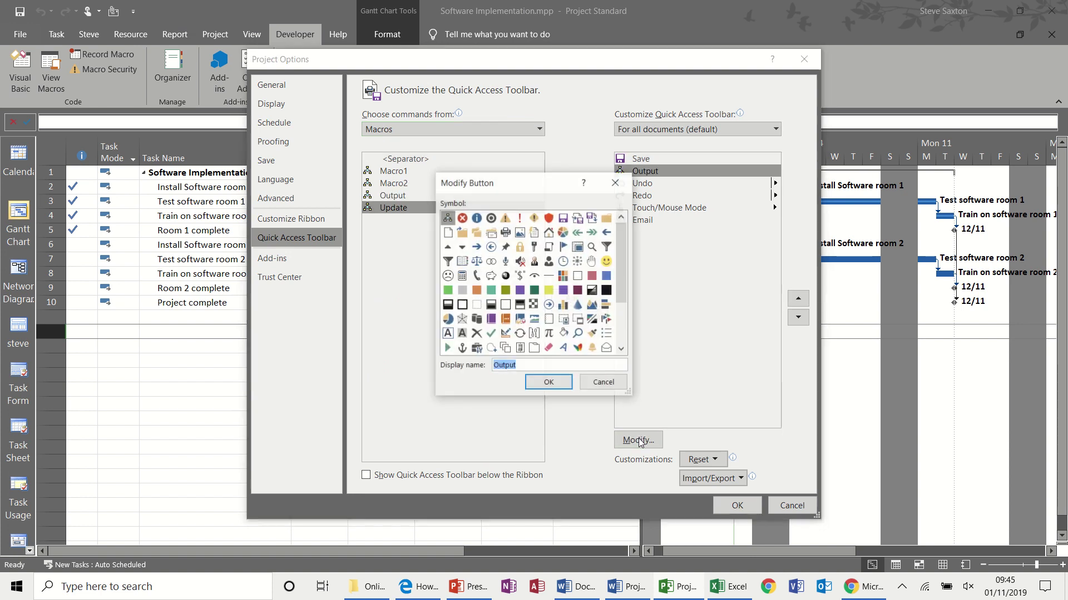
pyautogui.click(564, 262)
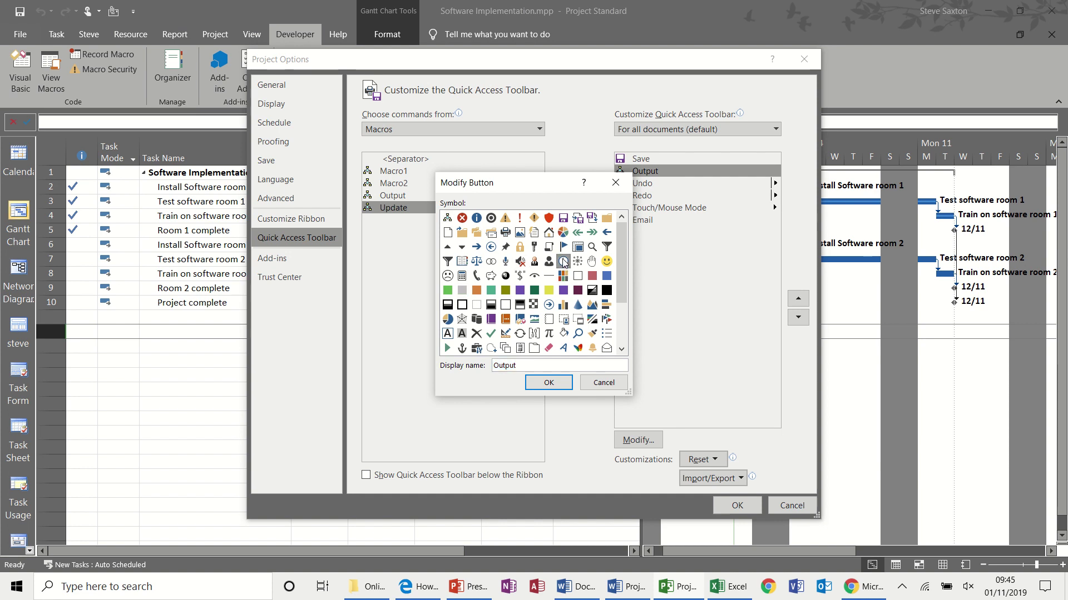
pyautogui.click(550, 382)
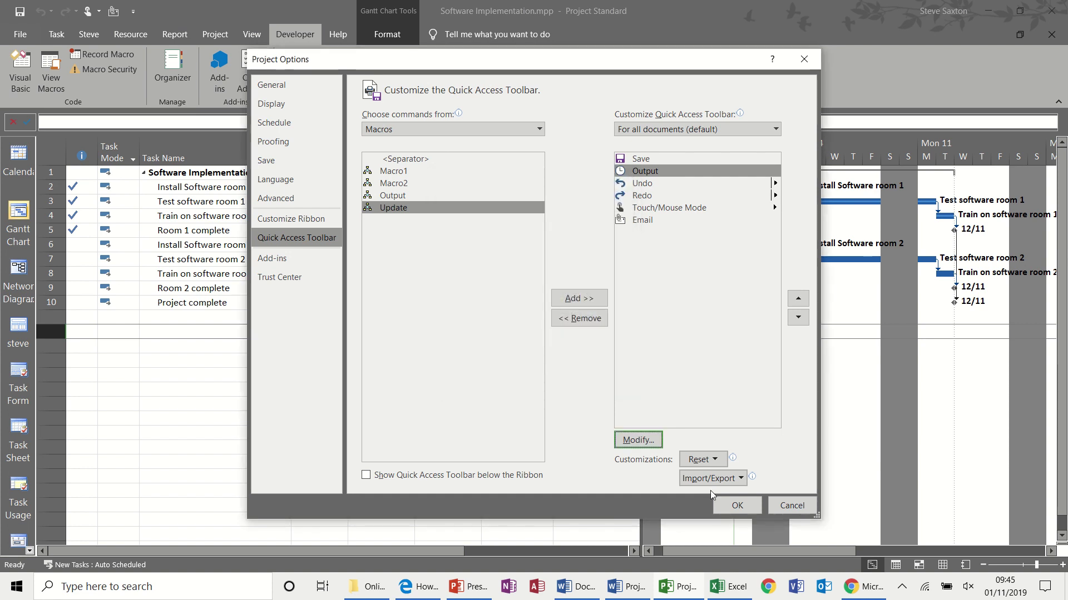
pyautogui.click(729, 505)
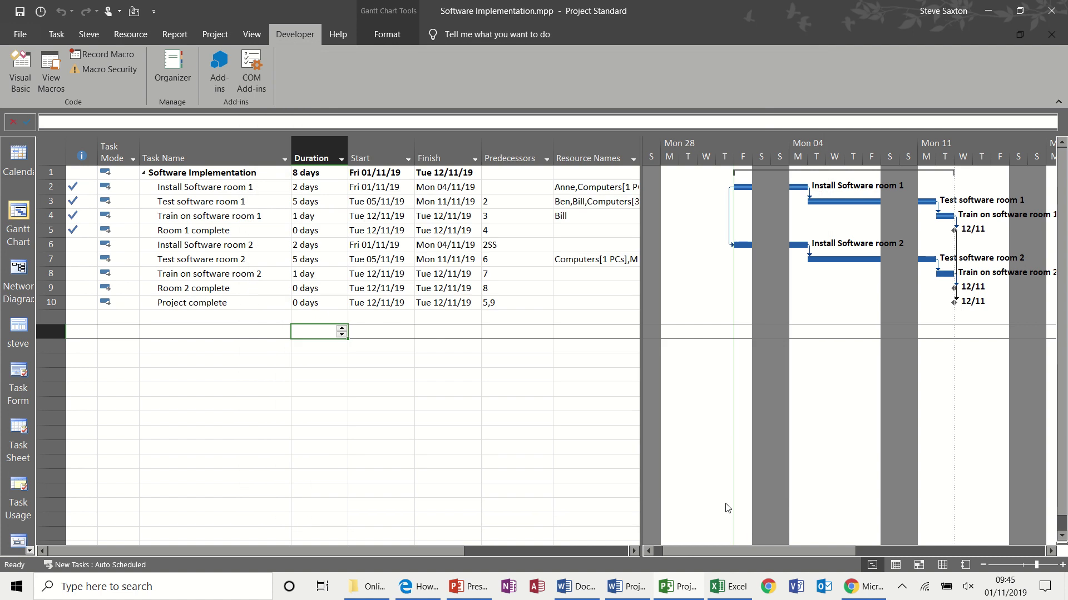
# - Run the clock Output macro, confirm replacing Software Implementation.xlsx, and show the desktop
pyautogui.click(41, 12)
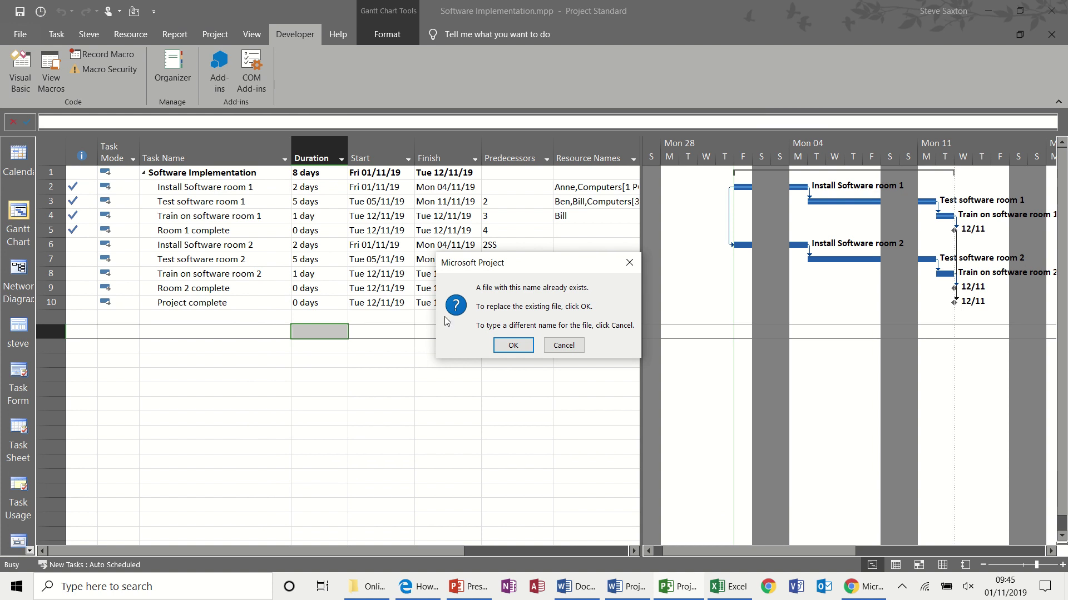
pyautogui.click(512, 346)
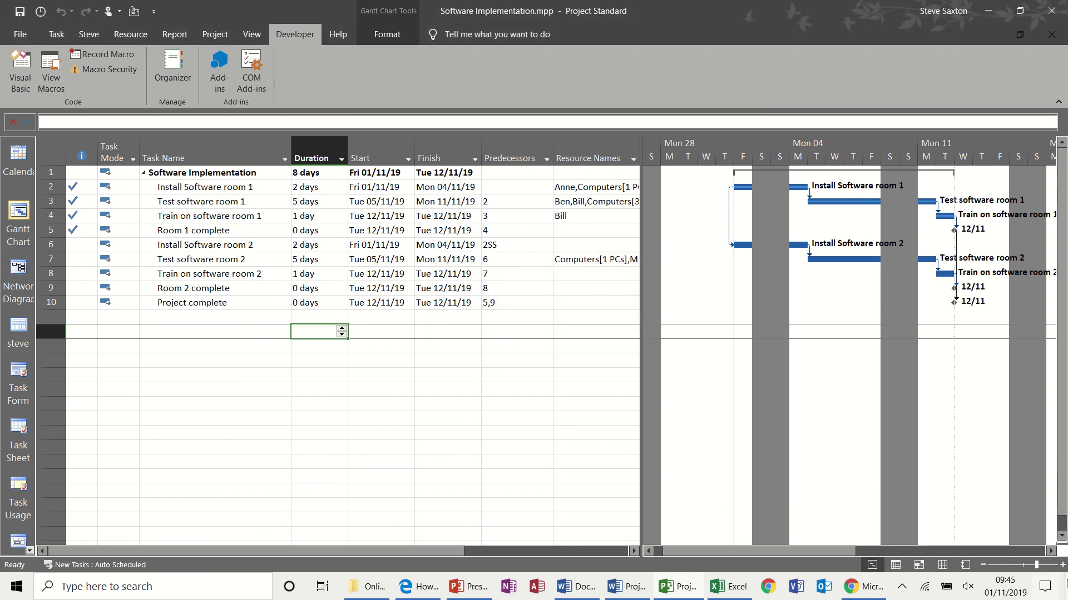
pyautogui.click(1064, 586)
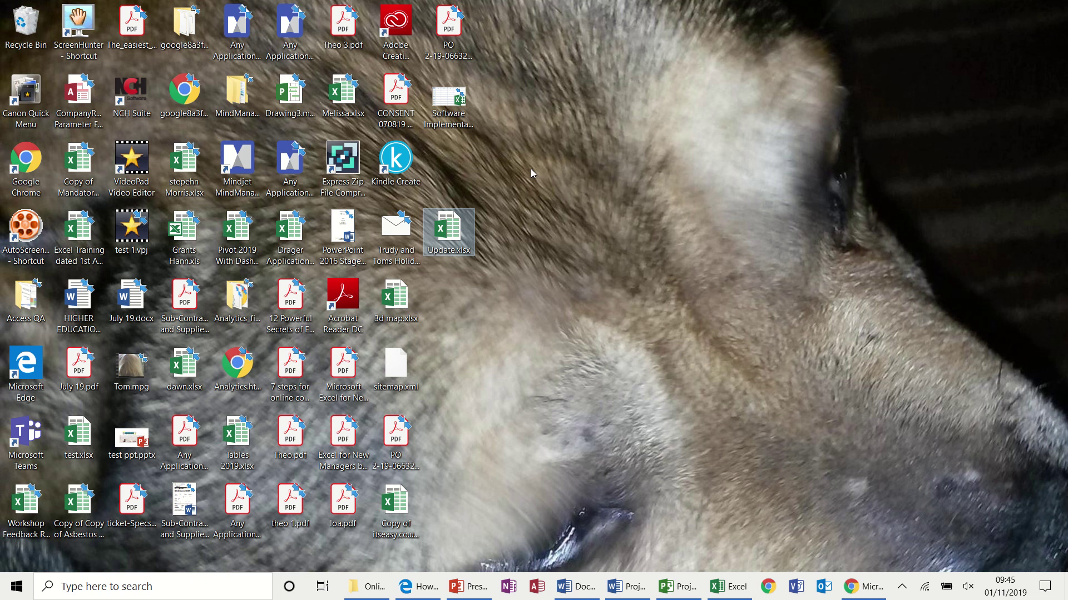
# - Open Software Implementation.xlsx and convert C2:H11 costs to numbers in £ Accounting format
pyautogui.doubleClick(451, 100)
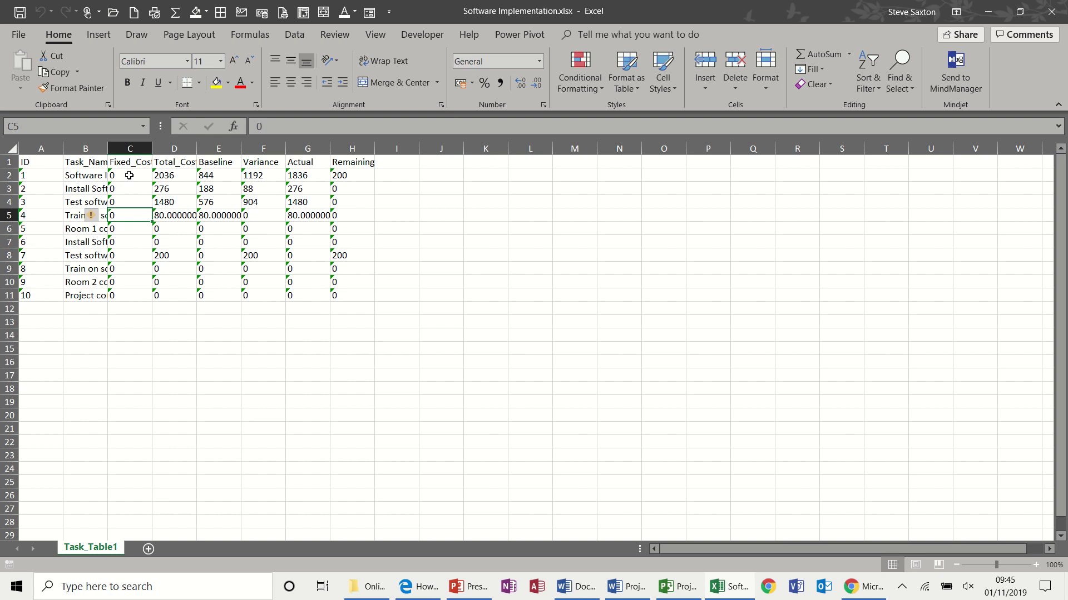
pyautogui.moveTo(135, 174); pyautogui.dragTo(345, 296)
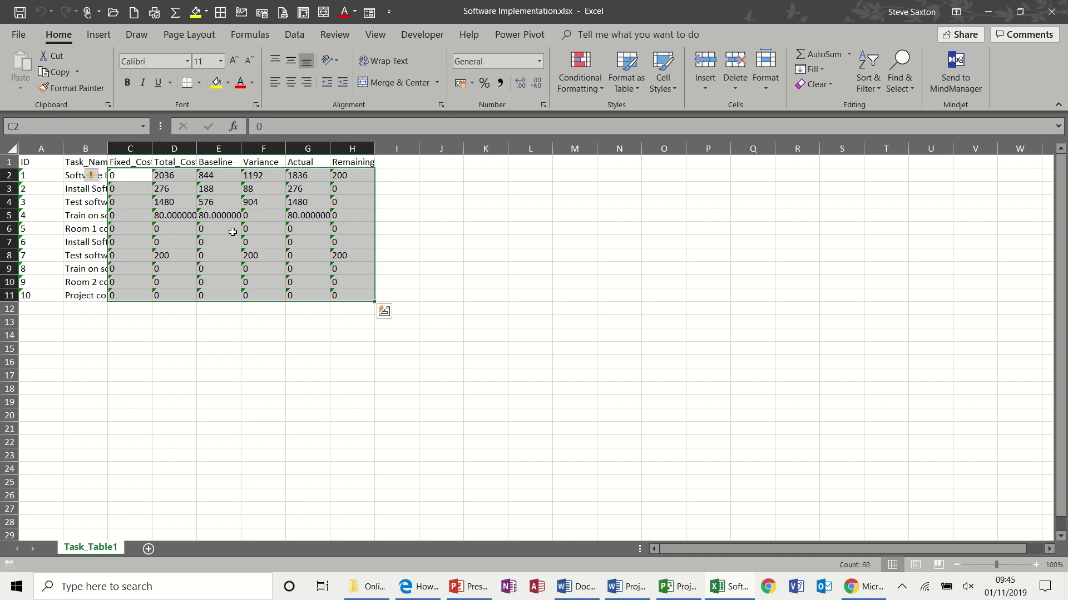
pyautogui.click(100, 178)
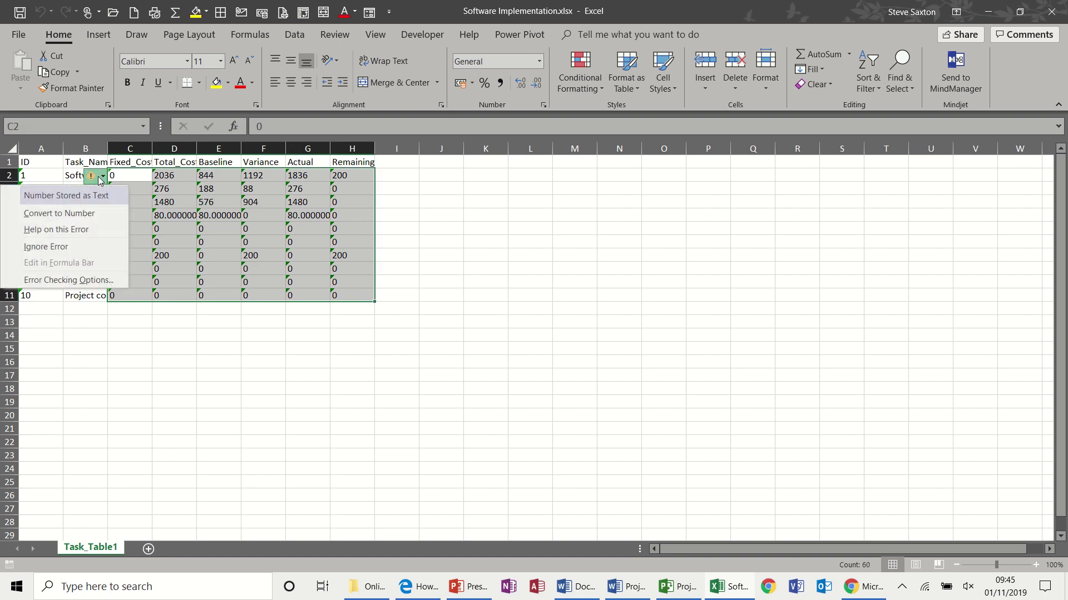
pyautogui.click(88, 213)
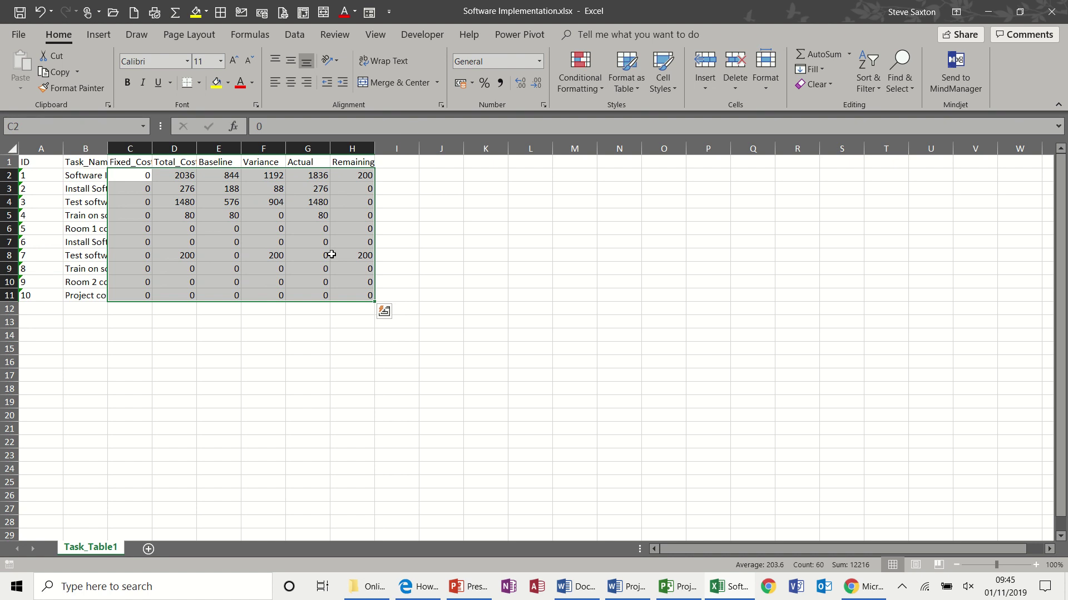
pyautogui.click(460, 83)
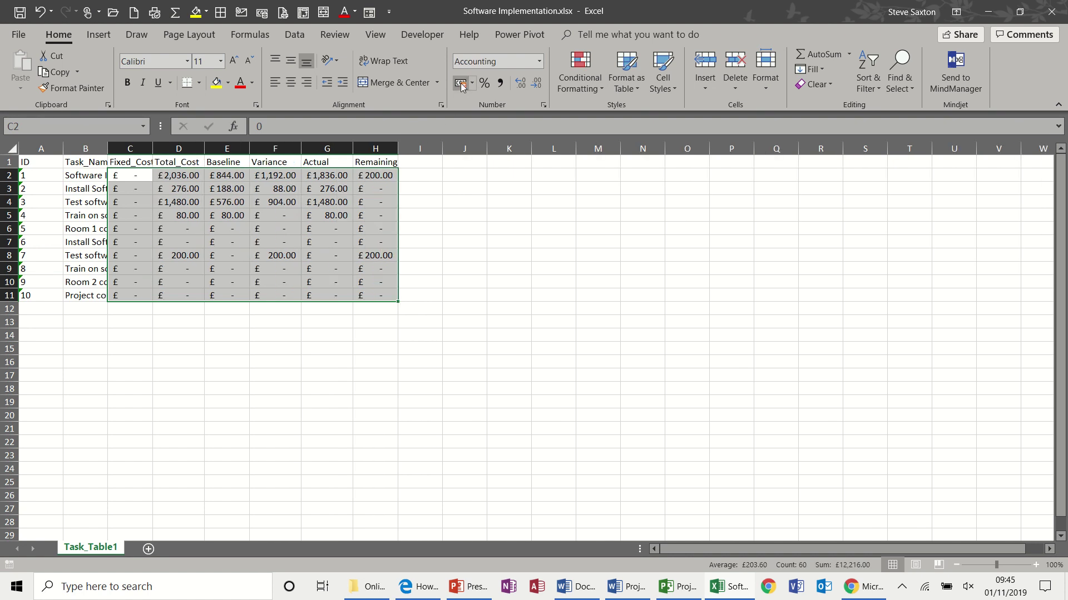
# - Open Update.xlsx from the desktop, check its Project Totals and chart, then close it
pyautogui.click(1063, 585)
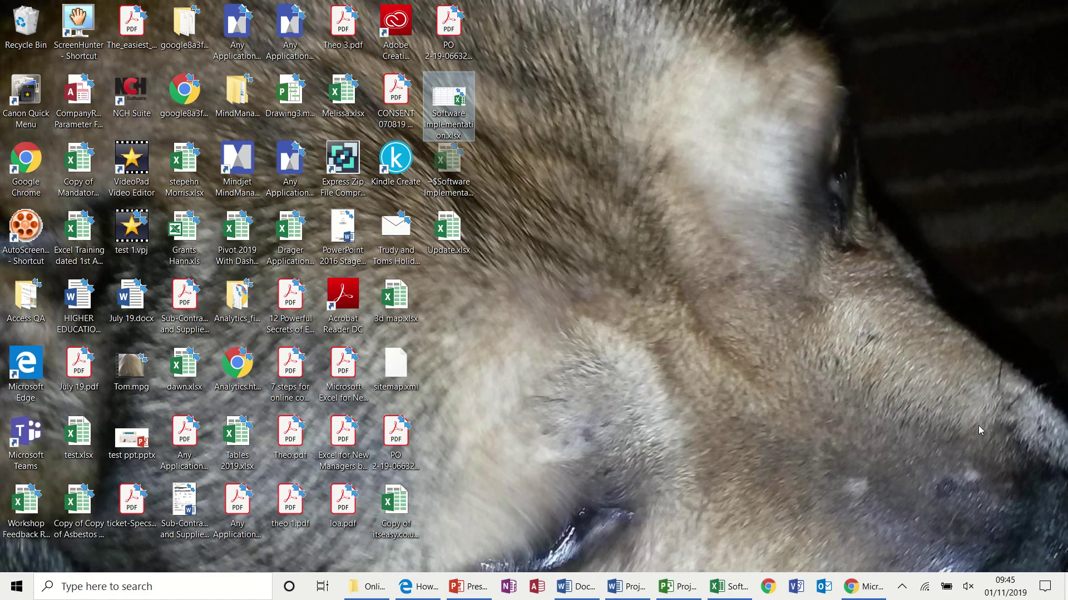
pyautogui.click(462, 237)
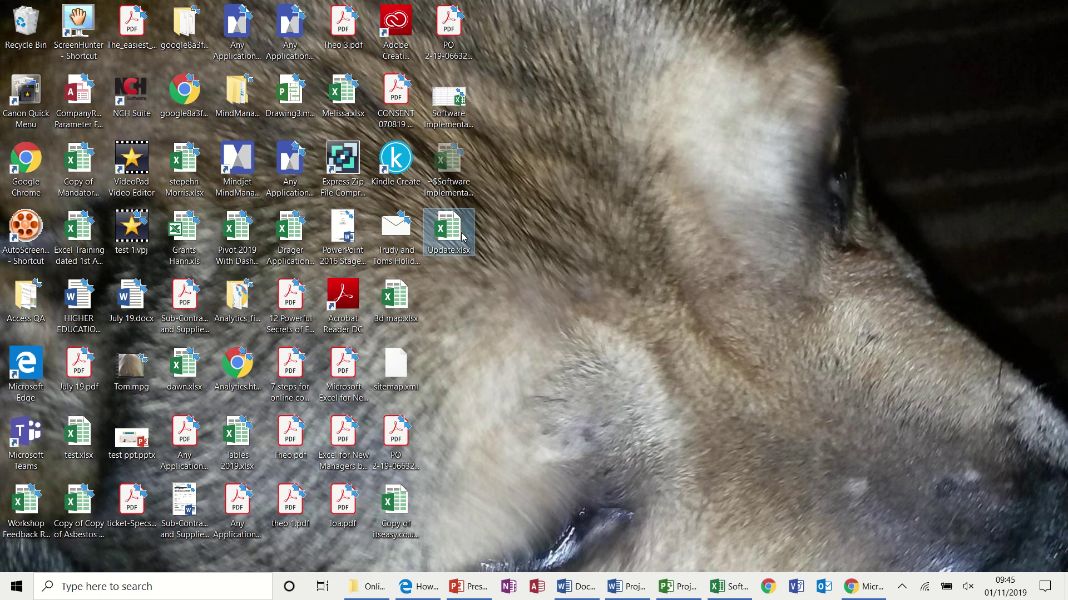
pyautogui.doubleClick(462, 237)
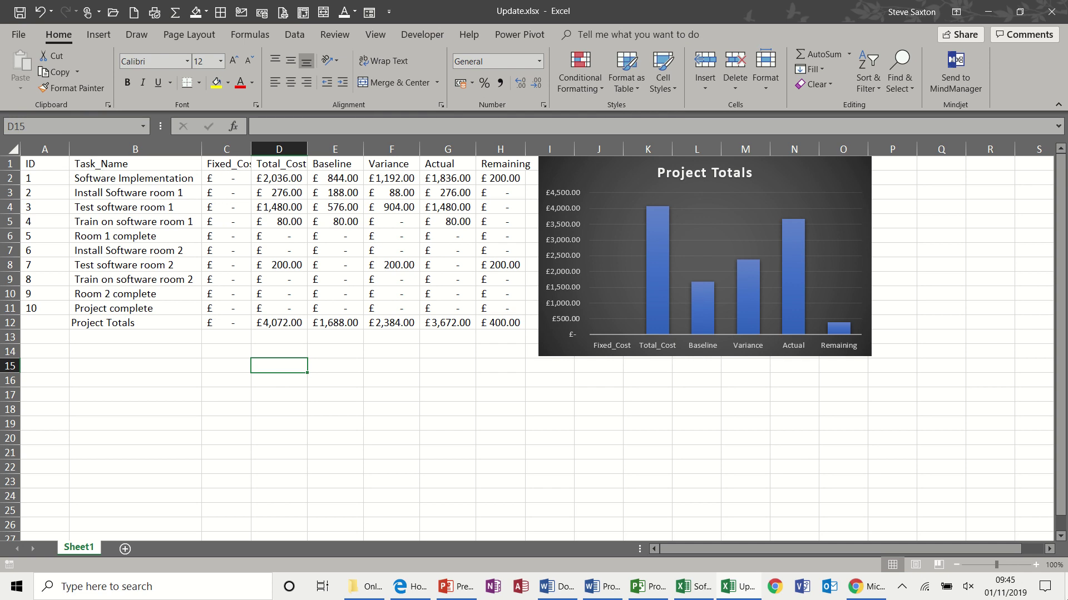
pyautogui.click(695, 589)
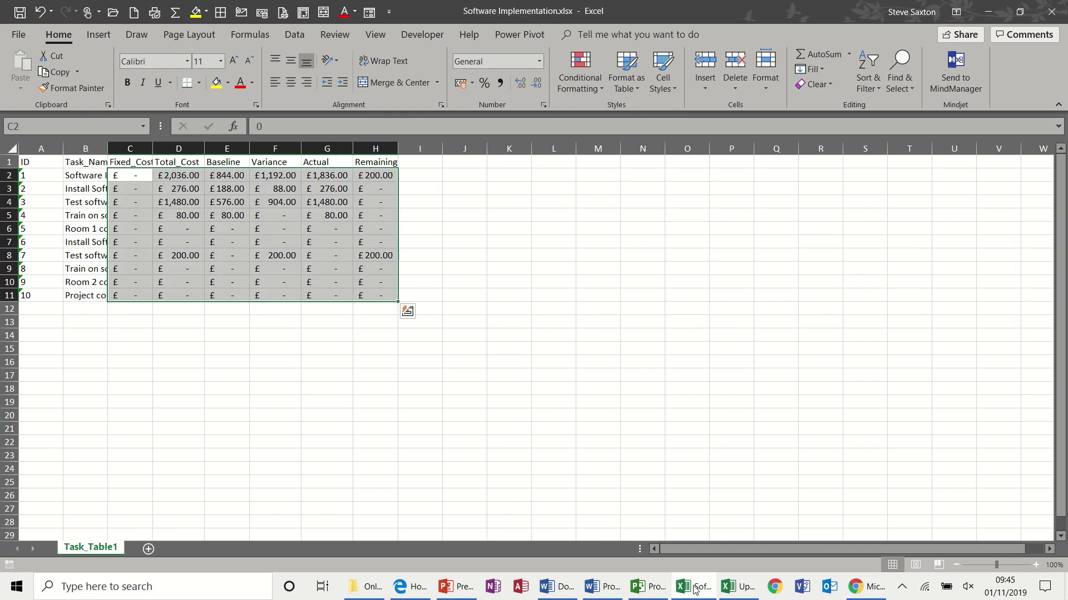
pyautogui.click(695, 590)
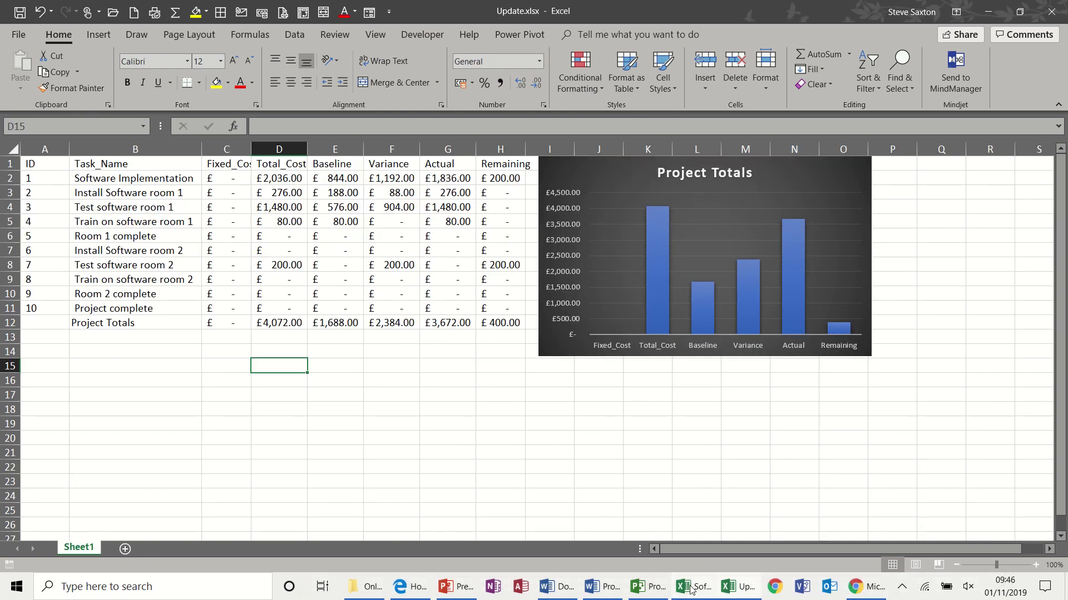
pyautogui.click(389, 378)
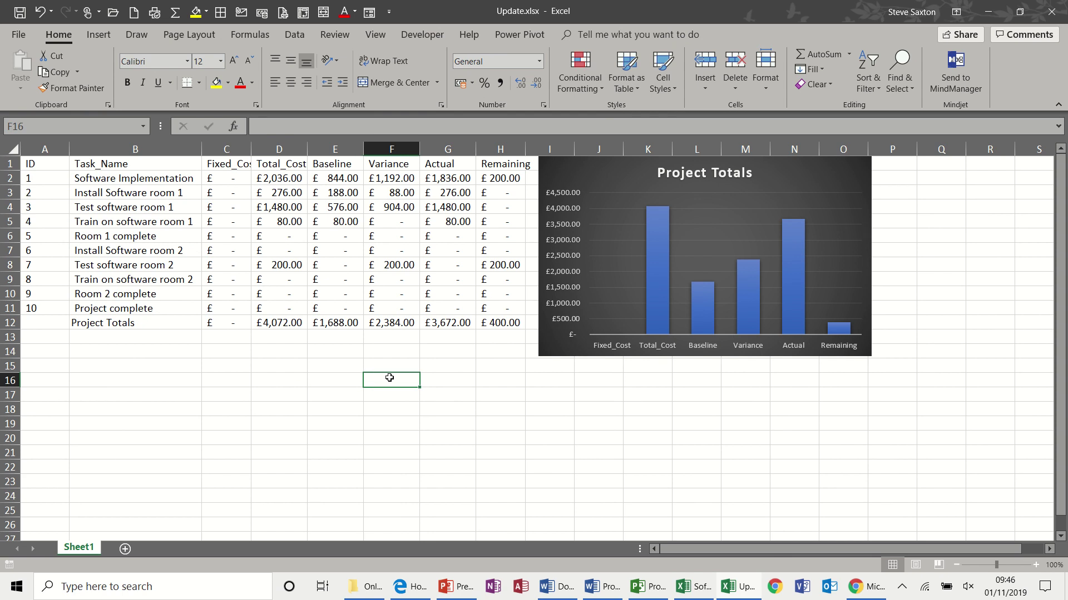
pyautogui.hotkey('alt', 'F4')
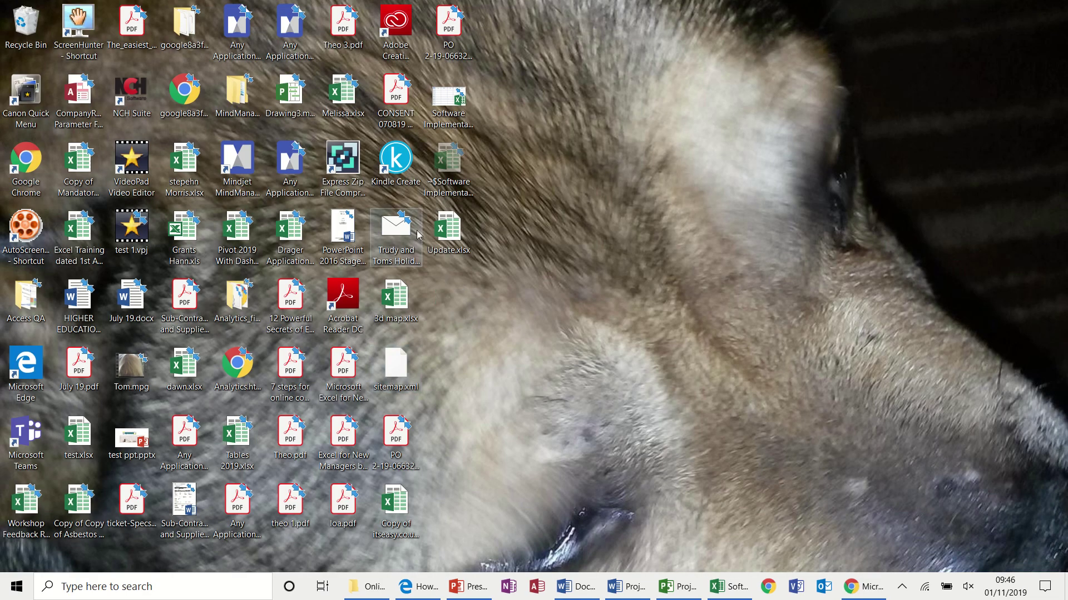
# - Close Software Implementation.xlsx, saving its changes
pyautogui.click(730, 584)
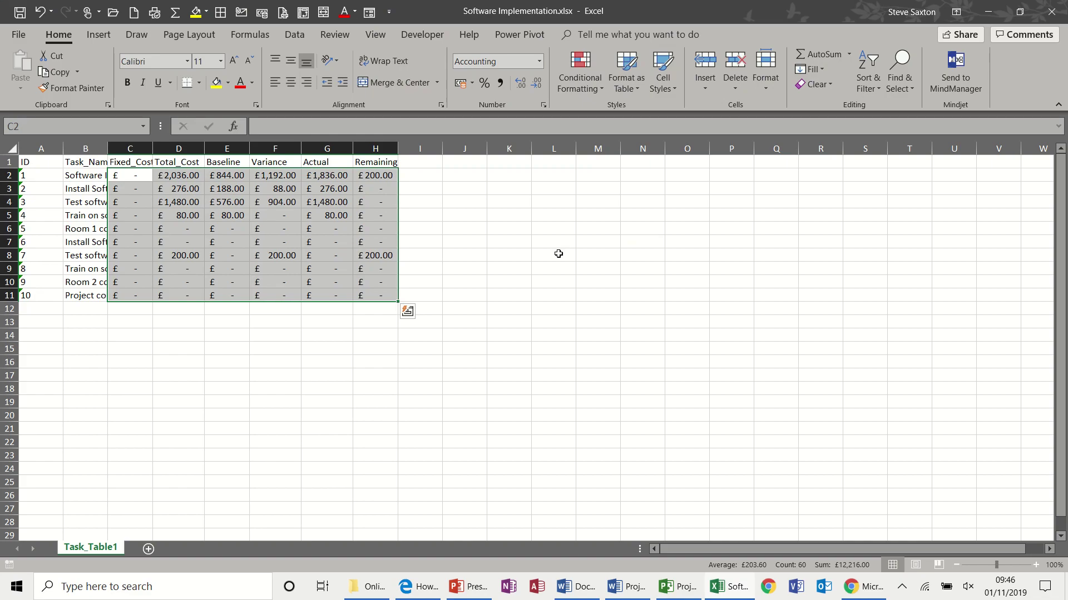
pyautogui.hotkey('ctrl', 'w')
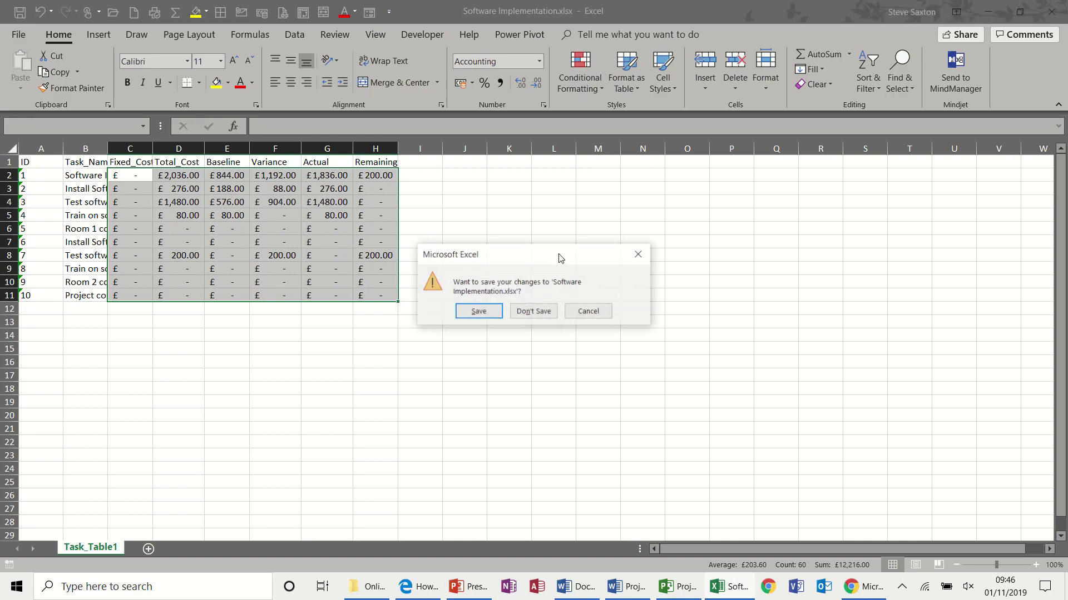
pyautogui.click(489, 312)
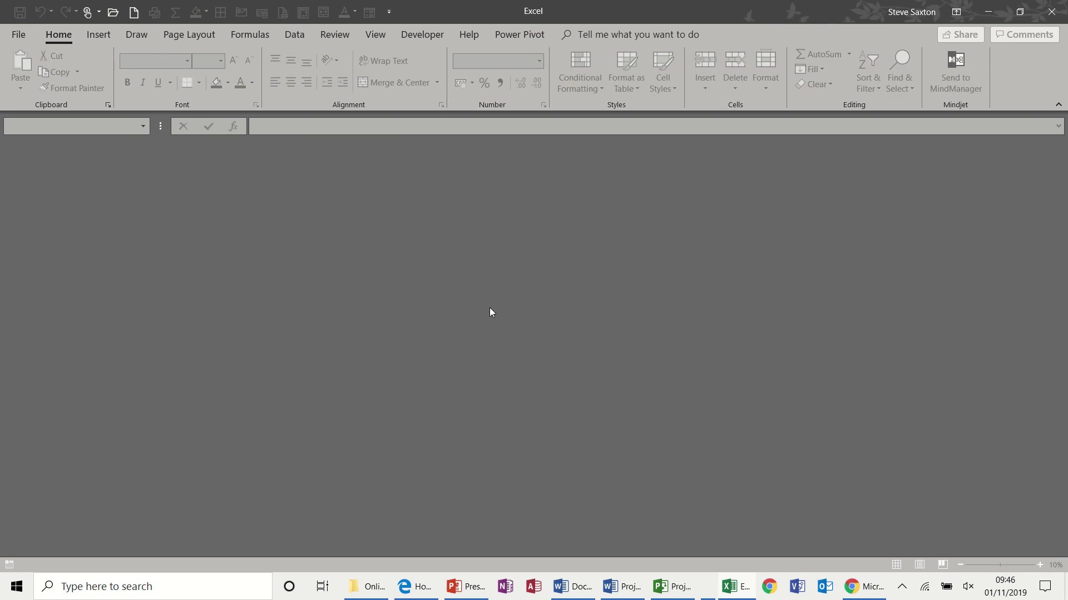
# - Fill row 7's Computers and Microsoft Office resources into row 8, then rerun Output replacing the export
pyautogui.click(683, 585)
pyautogui.click(595, 257)
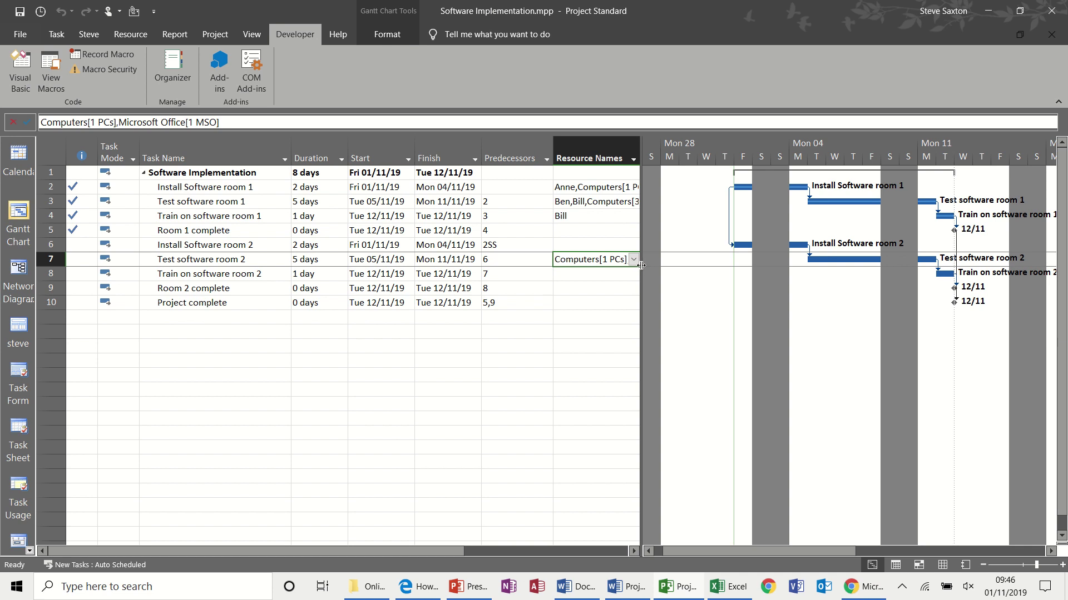
pyautogui.moveTo(641, 265)
pyautogui.mouseDown()
pyautogui.moveTo(676, 265)
pyautogui.moveTo(639, 279)
pyautogui.mouseUp()
pyautogui.click(445, 346)
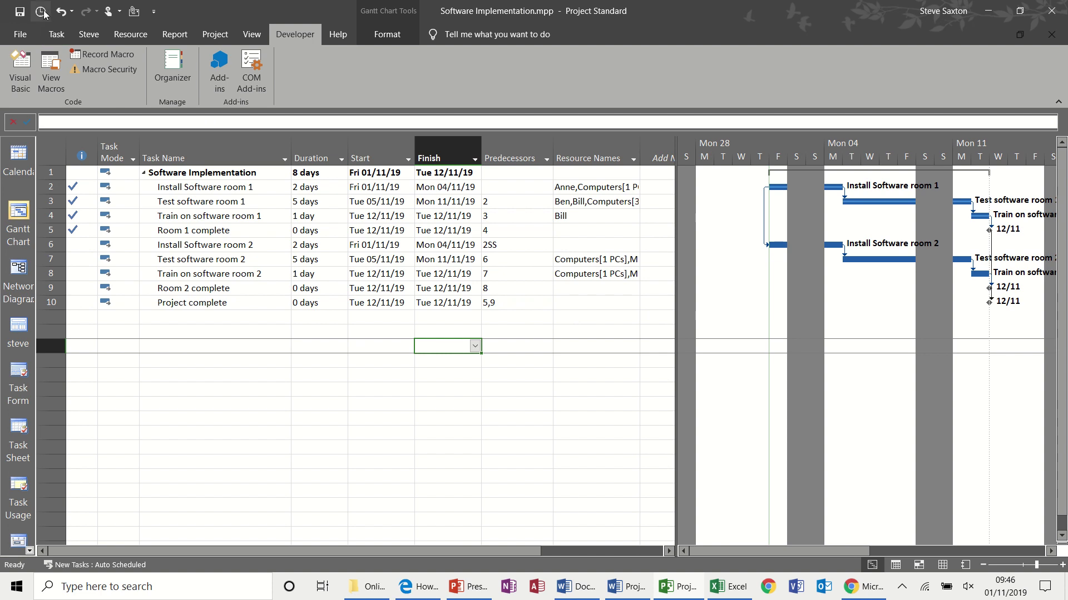
pyautogui.click(43, 12)
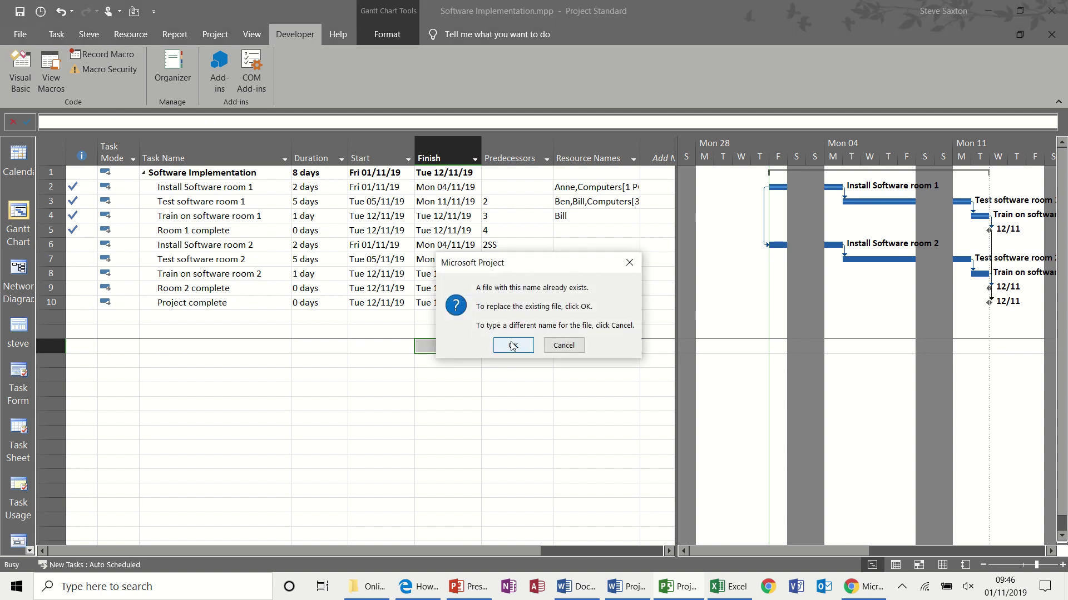
pyautogui.click(512, 346)
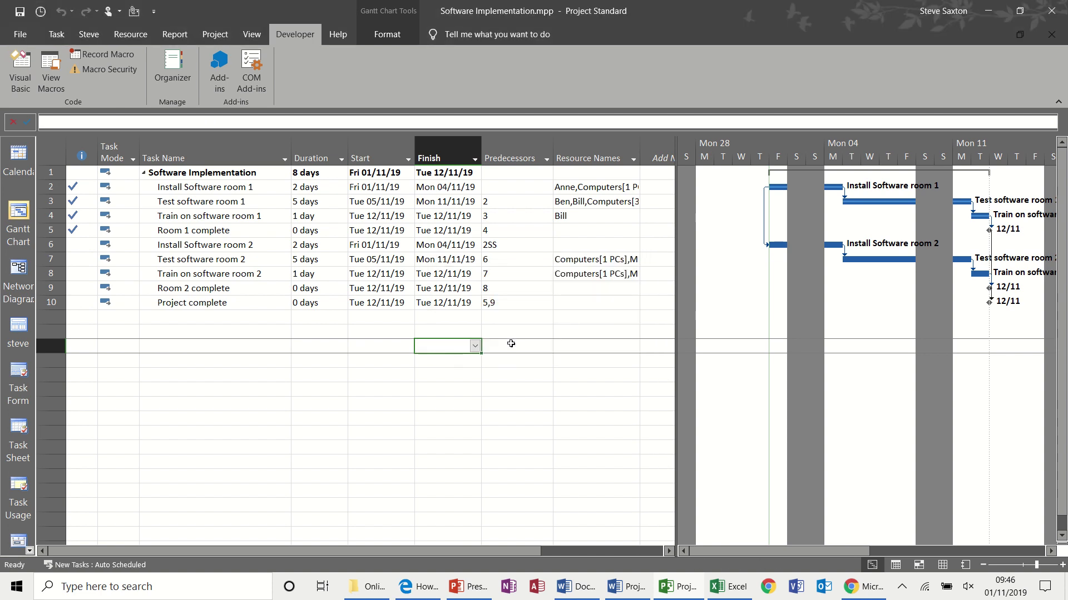
# - Convert C2:H11 costs to numbers in £ Accounting format, then select Update.xlsx on the desktop
pyautogui.click(987, 11)
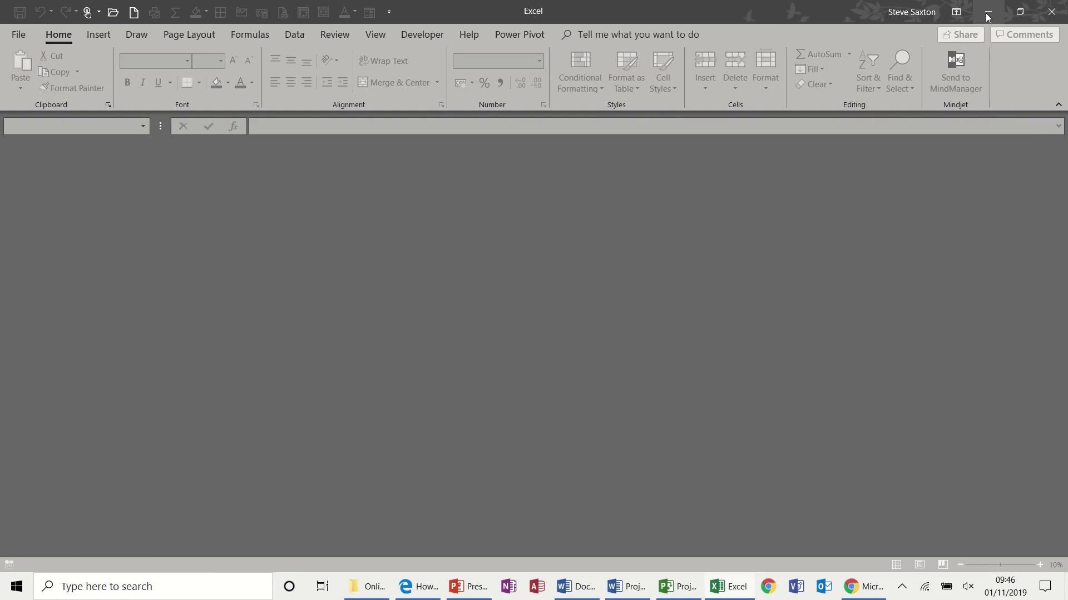
pyautogui.click(987, 14)
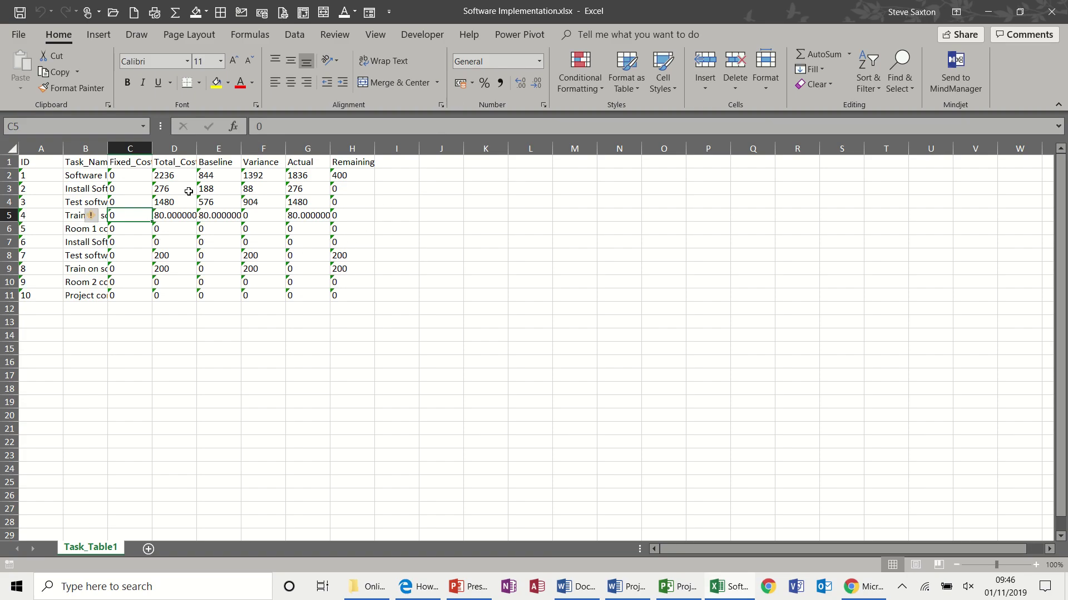
pyautogui.click(142, 176)
pyautogui.moveTo(142, 175); pyautogui.dragTo(337, 296)
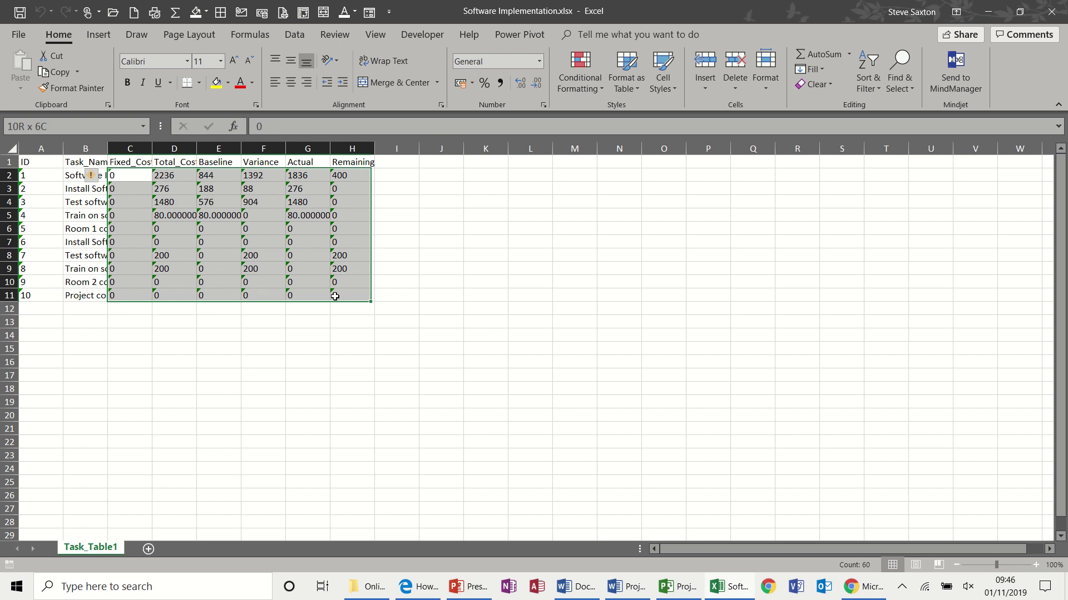
pyautogui.click(92, 176)
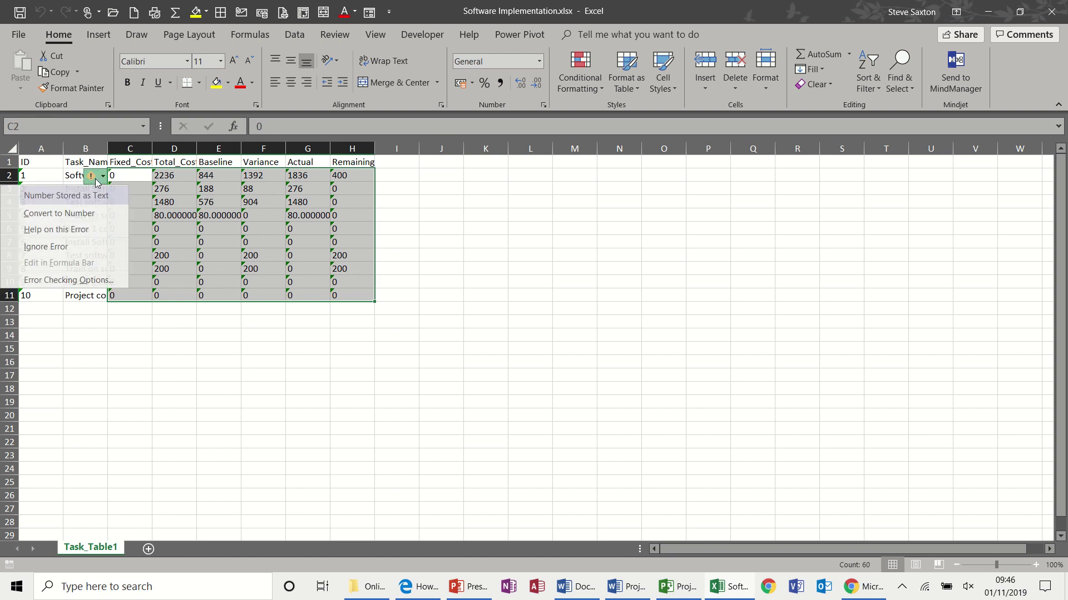
pyautogui.click(80, 212)
pyautogui.click(460, 83)
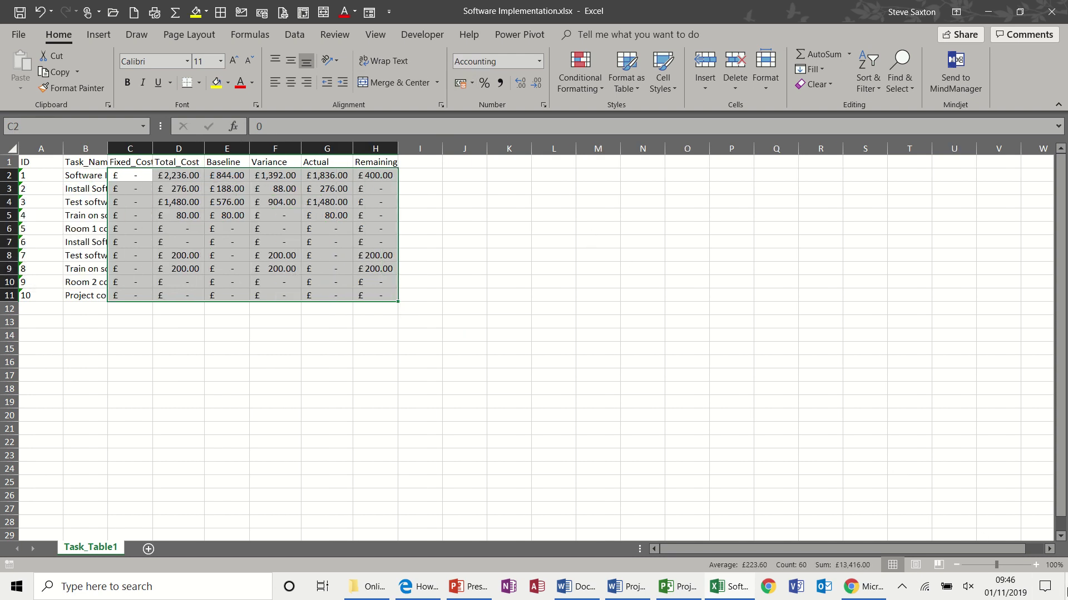
pyautogui.click(1063, 593)
pyautogui.click(455, 227)
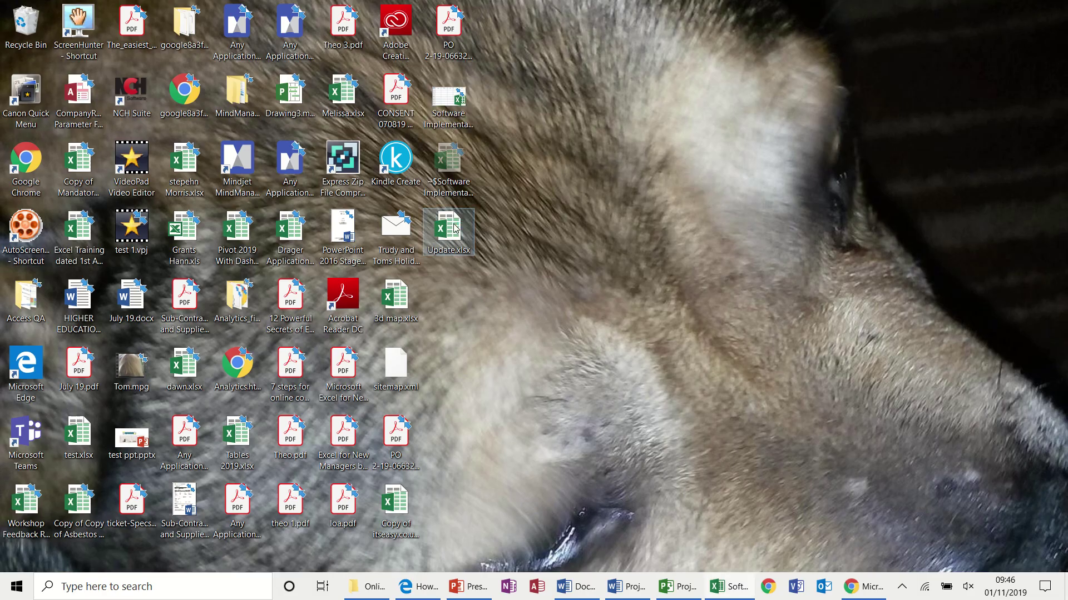
# - Open Update.xlsx from the desktop to check the £4,472.00 Total_Cost and £800.00 Remaining
pyautogui.doubleClick(455, 226)
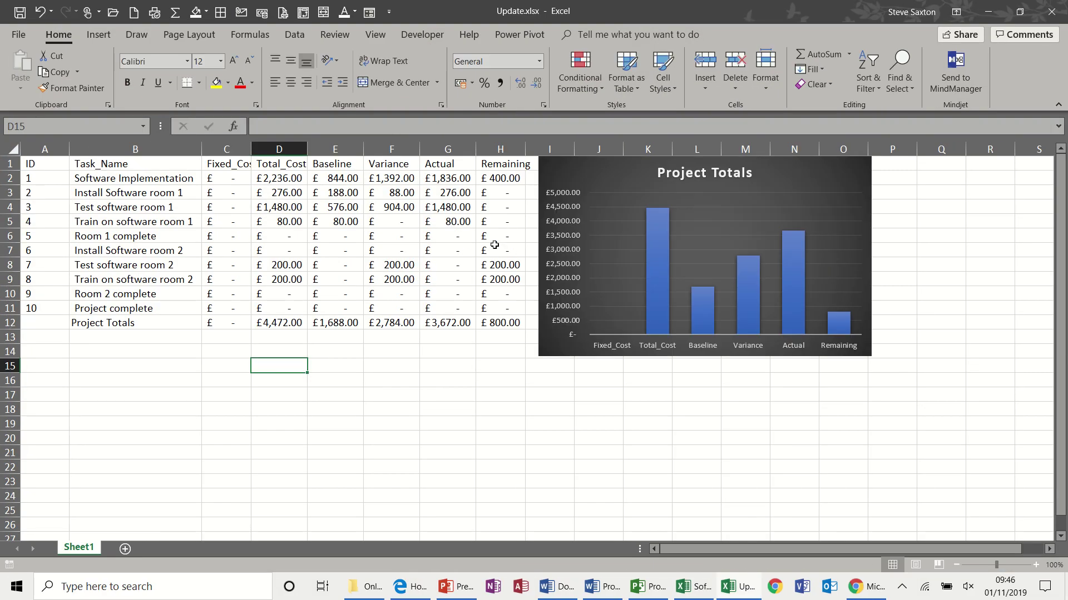